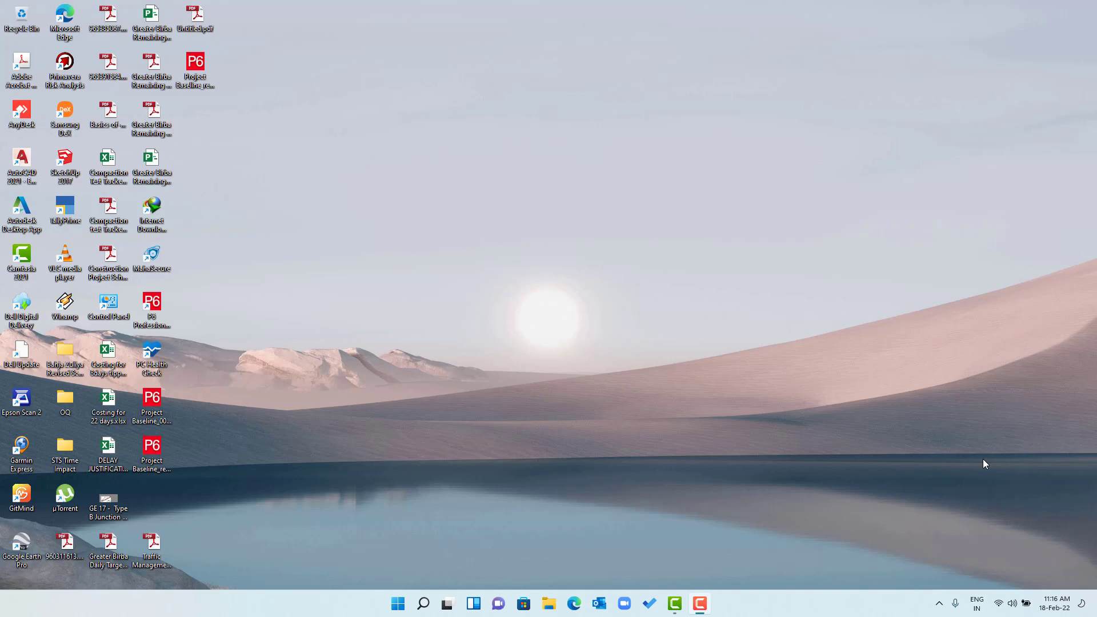
- Launch P6 Professional 21 and log in with the account password
{"action": "left_click", "coordinate": [163, 311]}
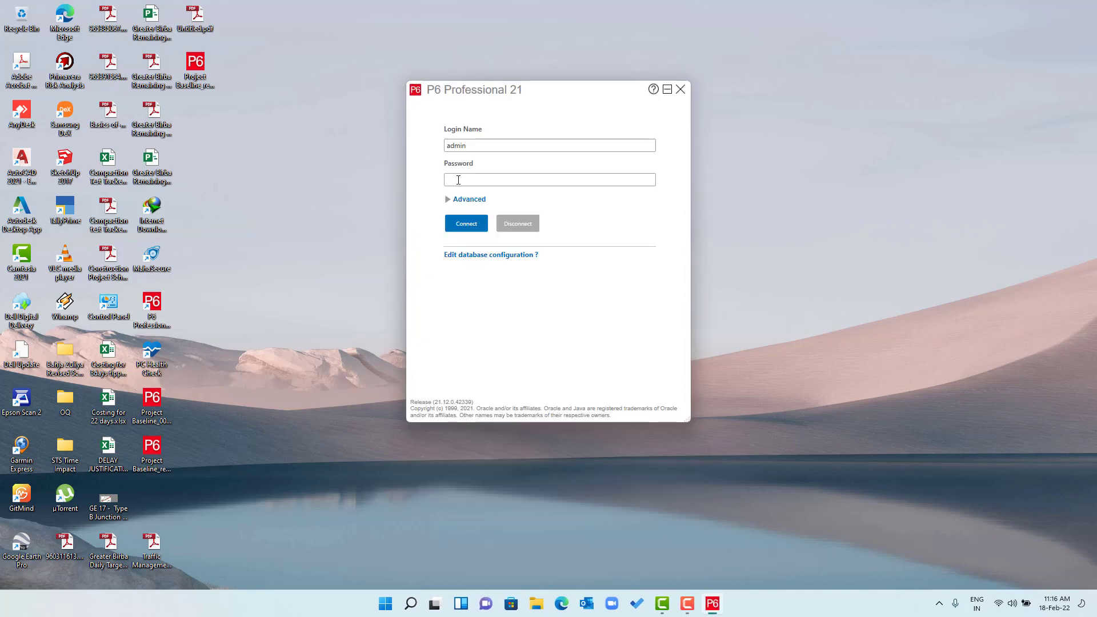
{"action": "left_click", "coordinate": [458, 180]}
{"action": "type", "text": "admin"}
{"action": "key", "text": "Return"}
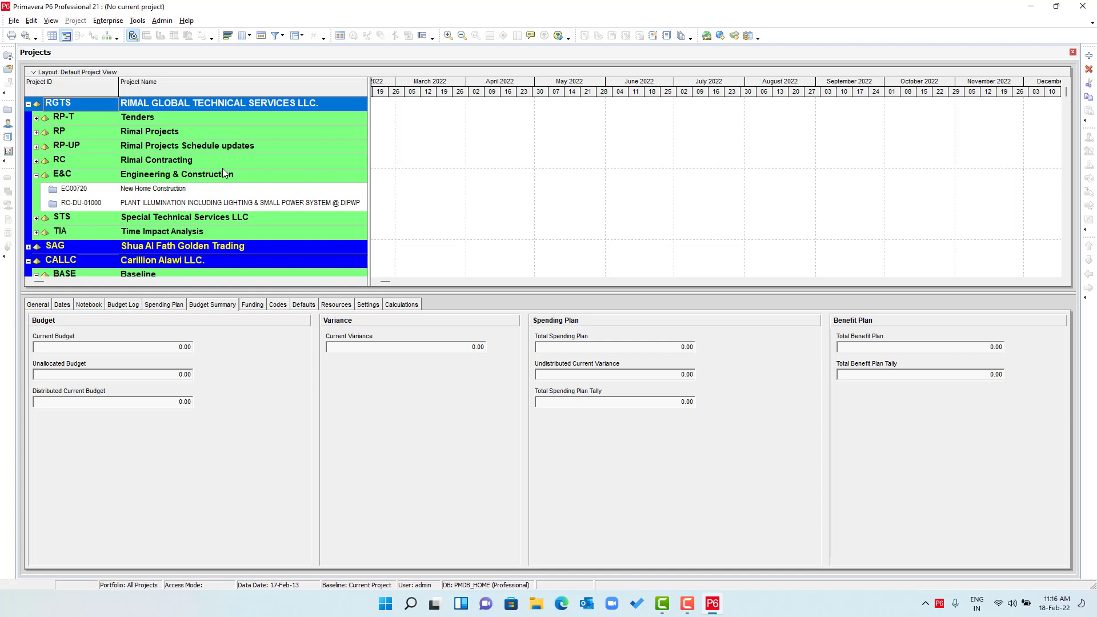
- Collapse the Engineering & Construction EPS branch and keep it selected
{"action": "left_click", "coordinate": [163, 180]}
{"action": "scroll", "coordinate": [183, 171], "scroll_direction": "down", "scroll_amount": 2}
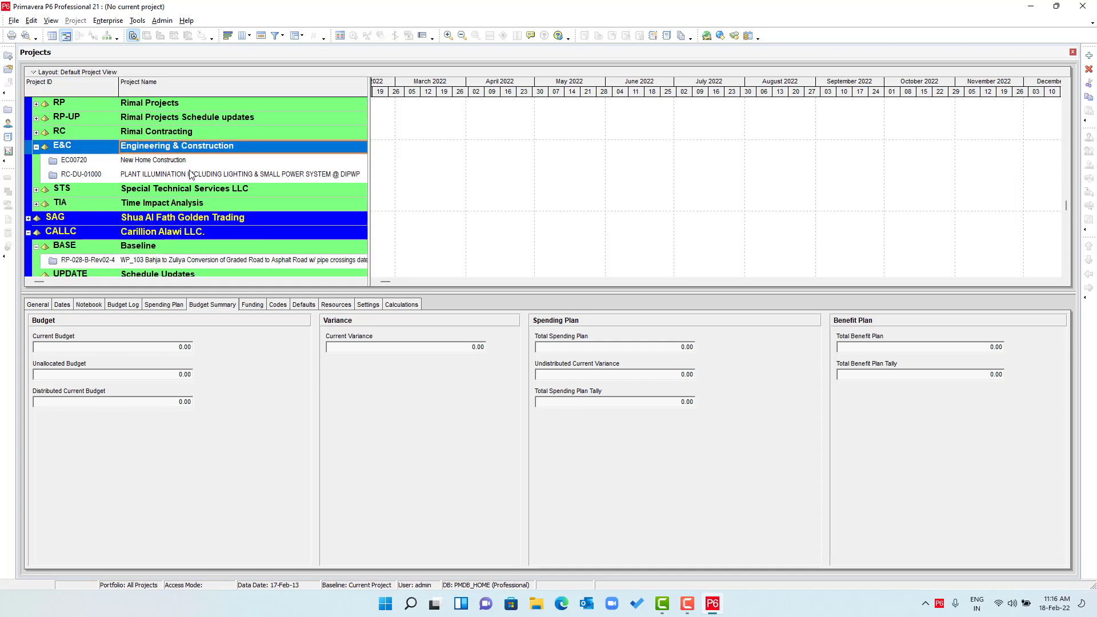
{"action": "scroll", "coordinate": [193, 162], "scroll_direction": "up", "scroll_amount": 2}
{"action": "left_click", "coordinate": [36, 175]}
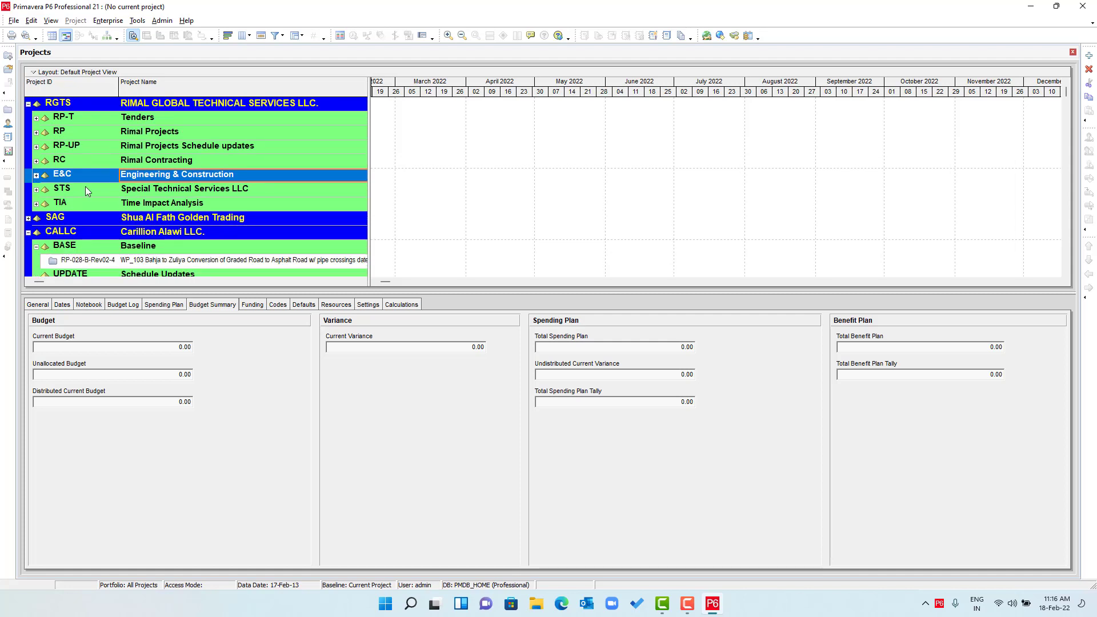
{"action": "left_click", "coordinate": [163, 164]}
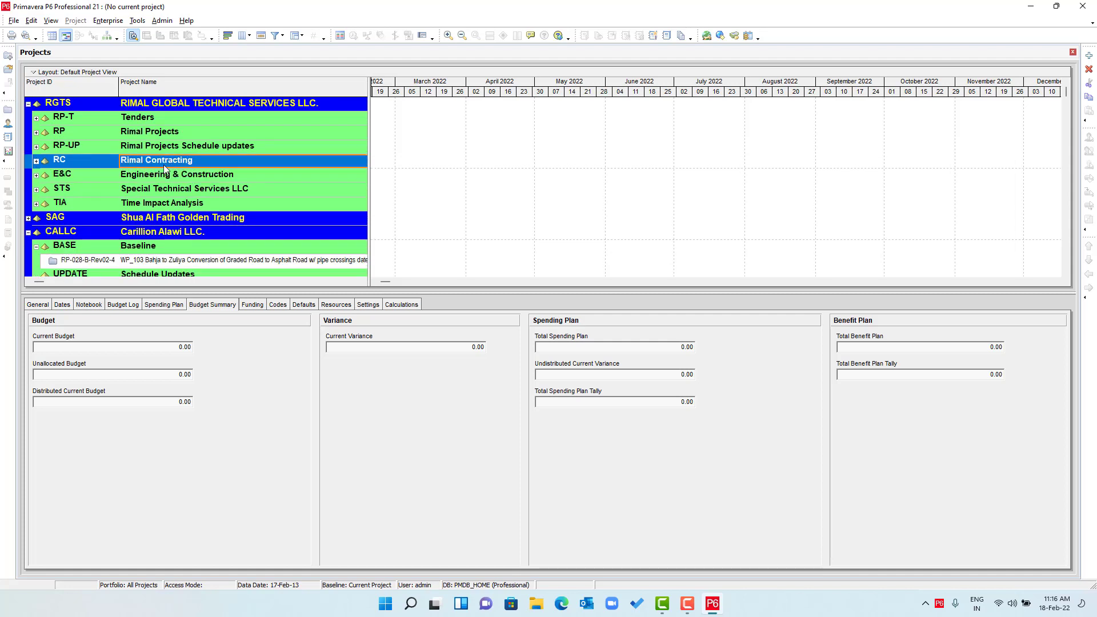
{"action": "left_click", "coordinate": [163, 173]}
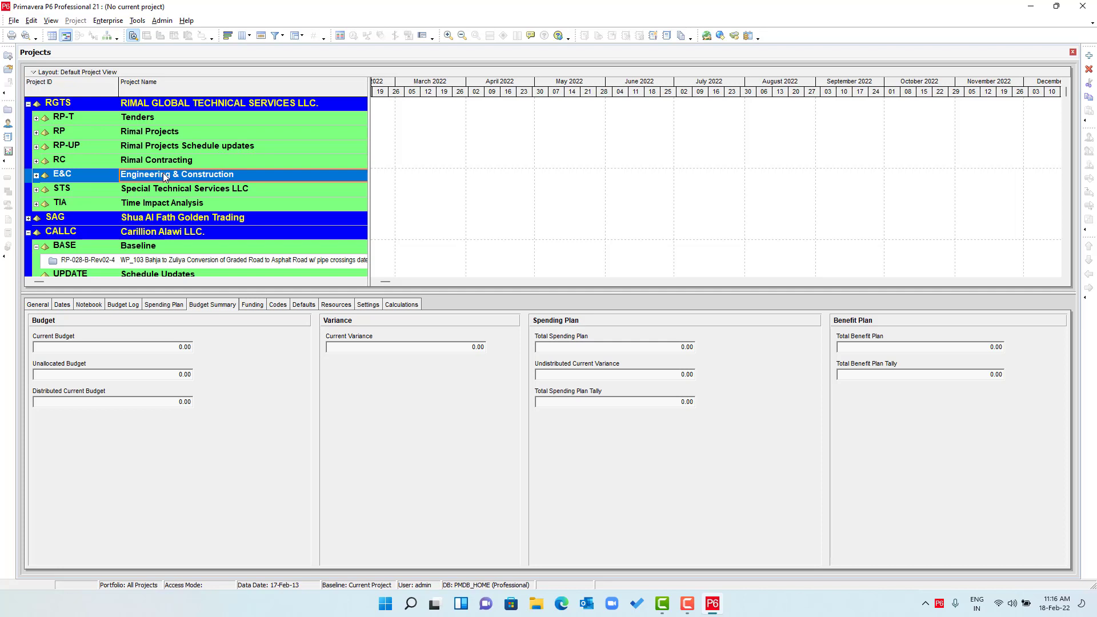
- Review the Enterprise Project Structure and OBS, then start a new project under Engineering & Construction
{"action": "left_click", "coordinate": [108, 20]}
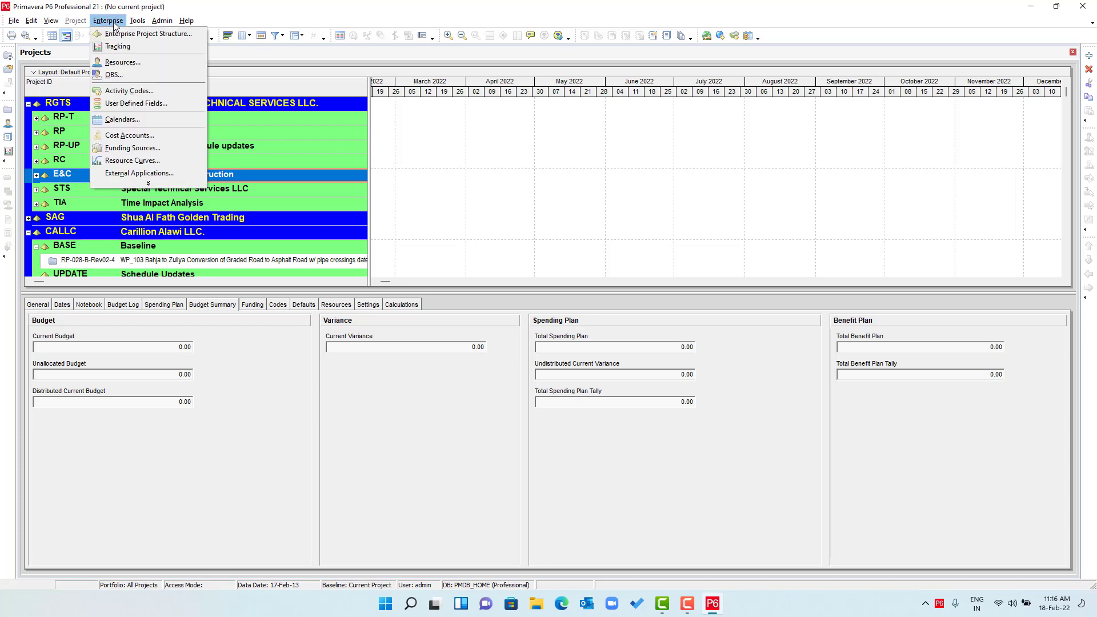
{"action": "left_click", "coordinate": [124, 34]}
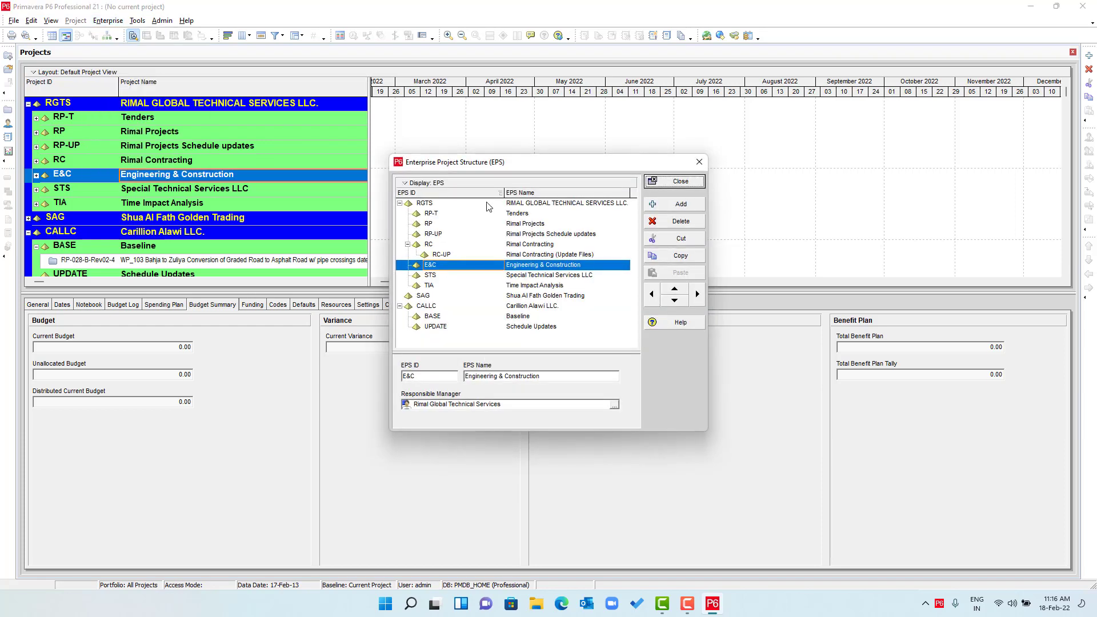
{"action": "left_click", "coordinate": [691, 183]}
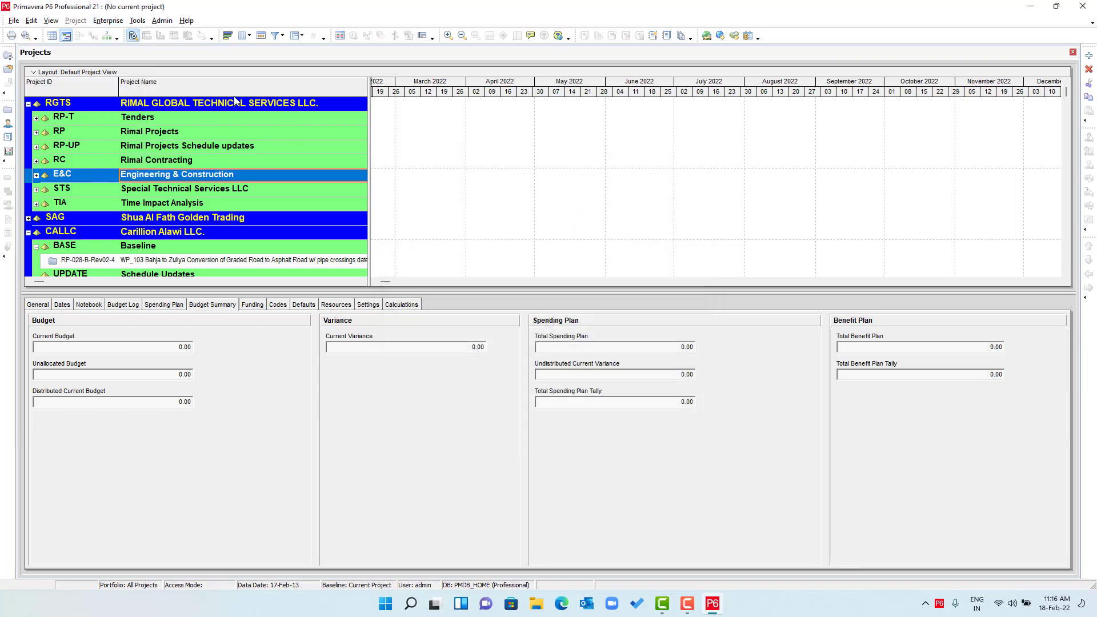
{"action": "left_click", "coordinate": [100, 23]}
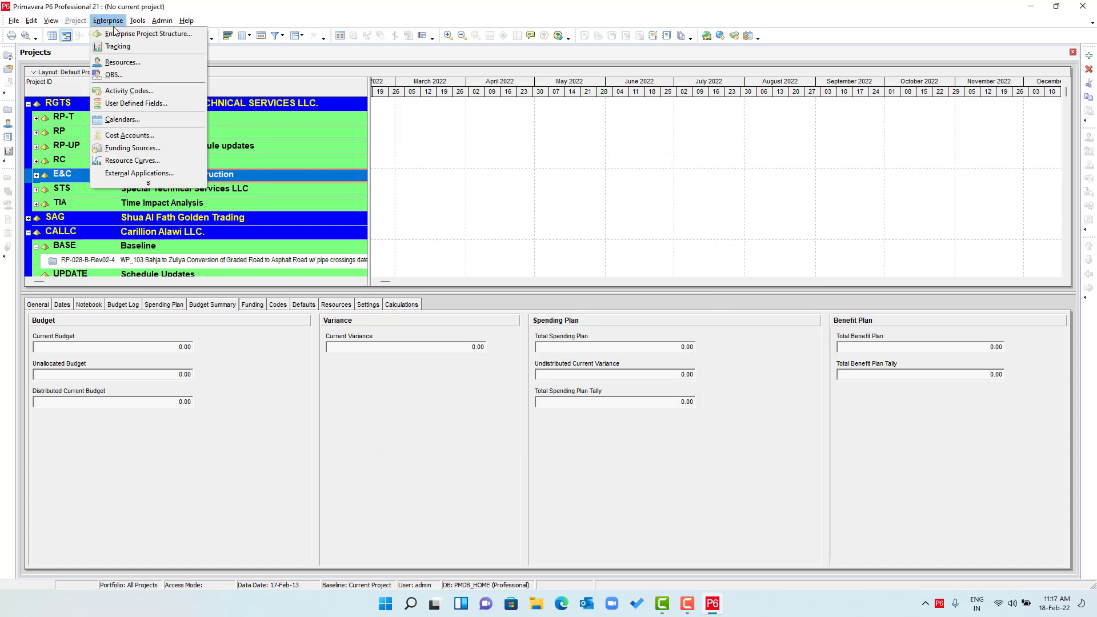
{"action": "left_click", "coordinate": [129, 77]}
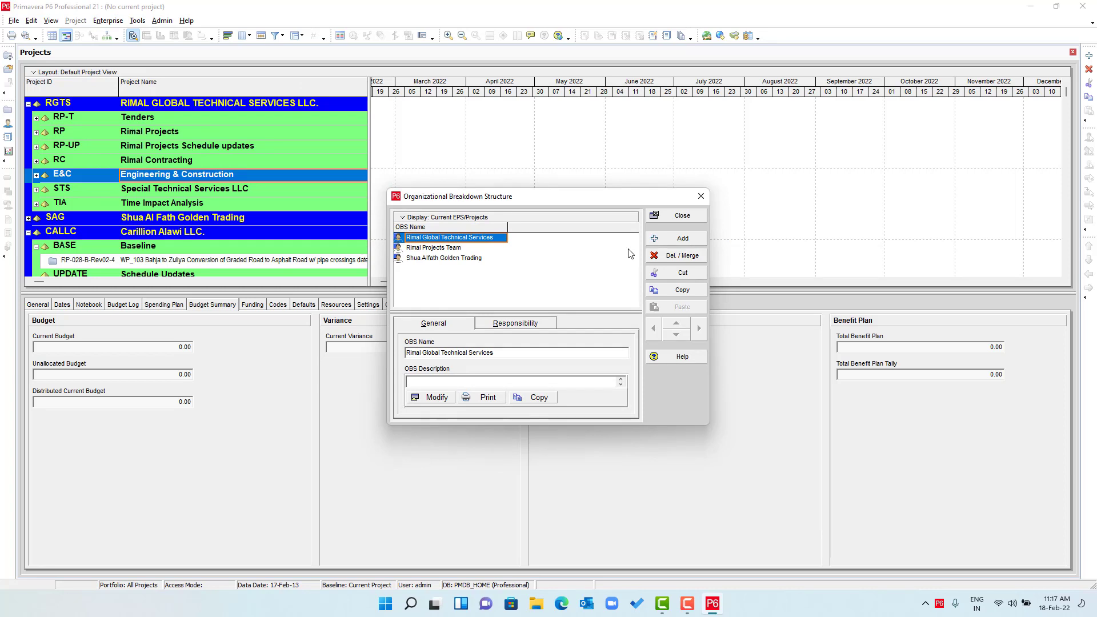
{"action": "left_click", "coordinate": [683, 217]}
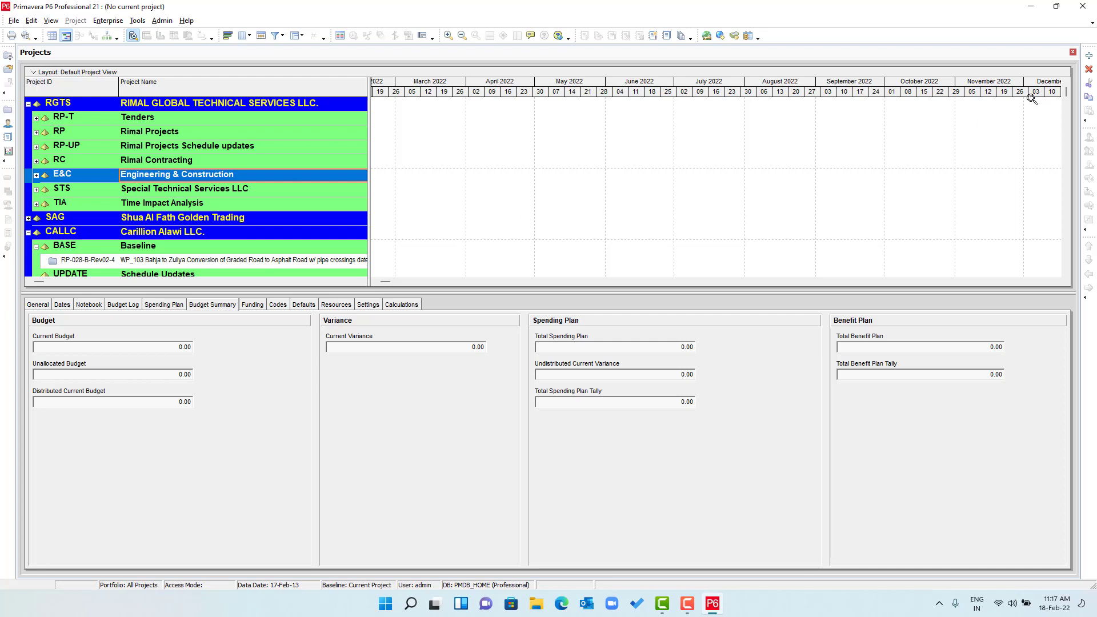
{"action": "left_click", "coordinate": [1089, 55]}
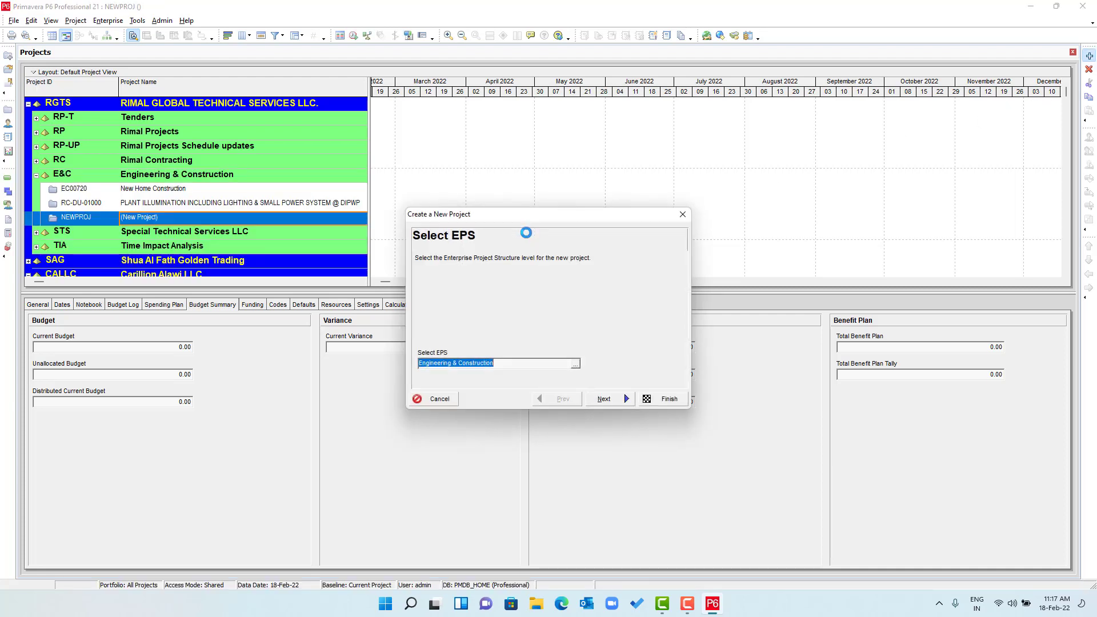
- Give the new project ID Sample and name Sample-01
{"action": "left_click", "coordinate": [604, 399]}
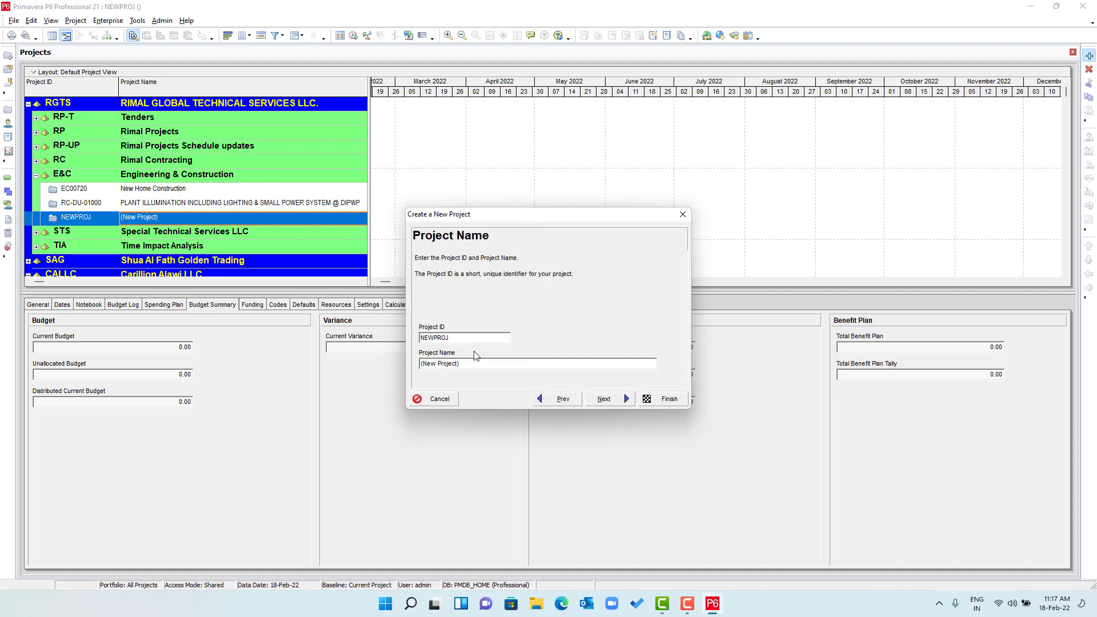
{"action": "type", "text": "Sample"}
{"action": "left_click_drag", "start_coordinate": [463, 368], "coordinate": [388, 364]}
{"action": "type", "text": "Sample-01"}
{"action": "left_click", "coordinate": [626, 400]}
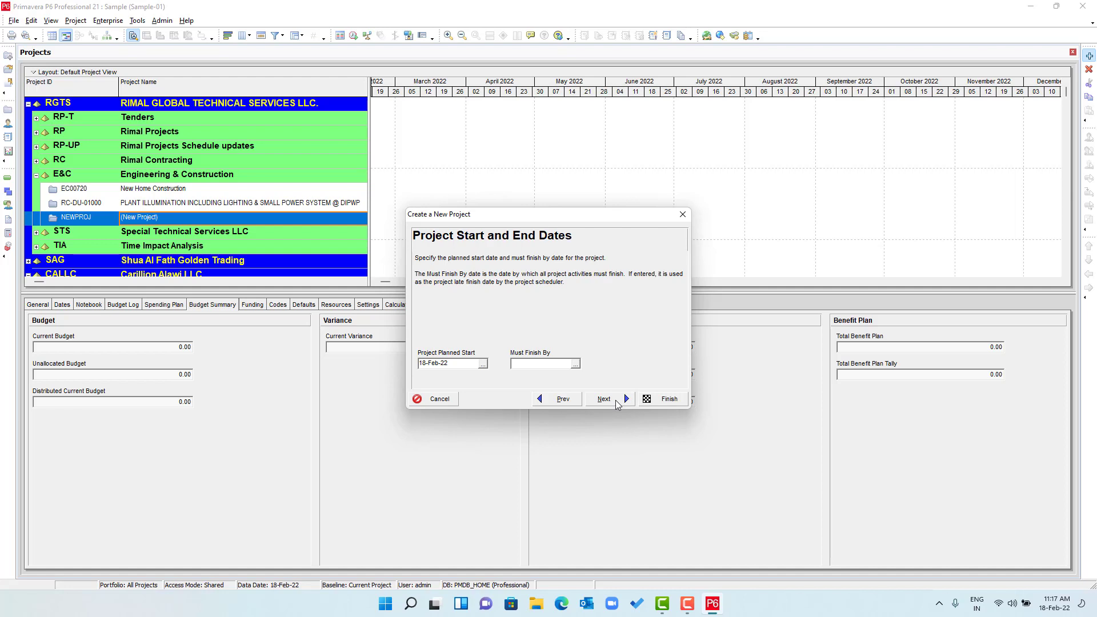
- Set the planned start to 01-Feb-22 08:00 and finish the project wizard
{"action": "left_click", "coordinate": [483, 364]}
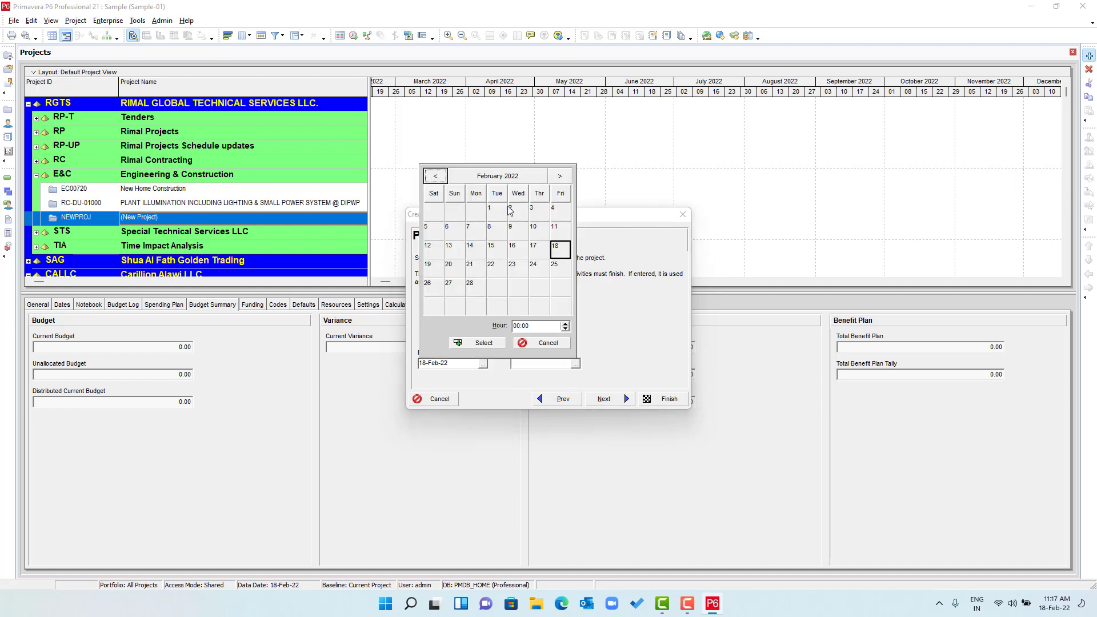
{"action": "left_click", "coordinate": [493, 216]}
{"action": "left_click", "coordinate": [486, 344]}
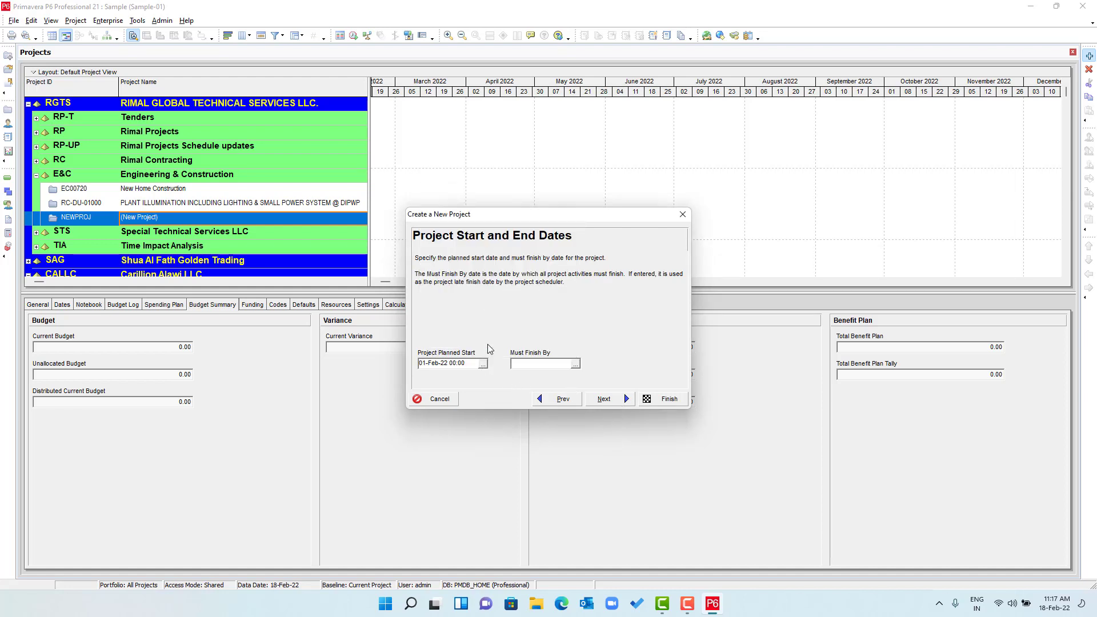
{"action": "left_click", "coordinate": [482, 364]}
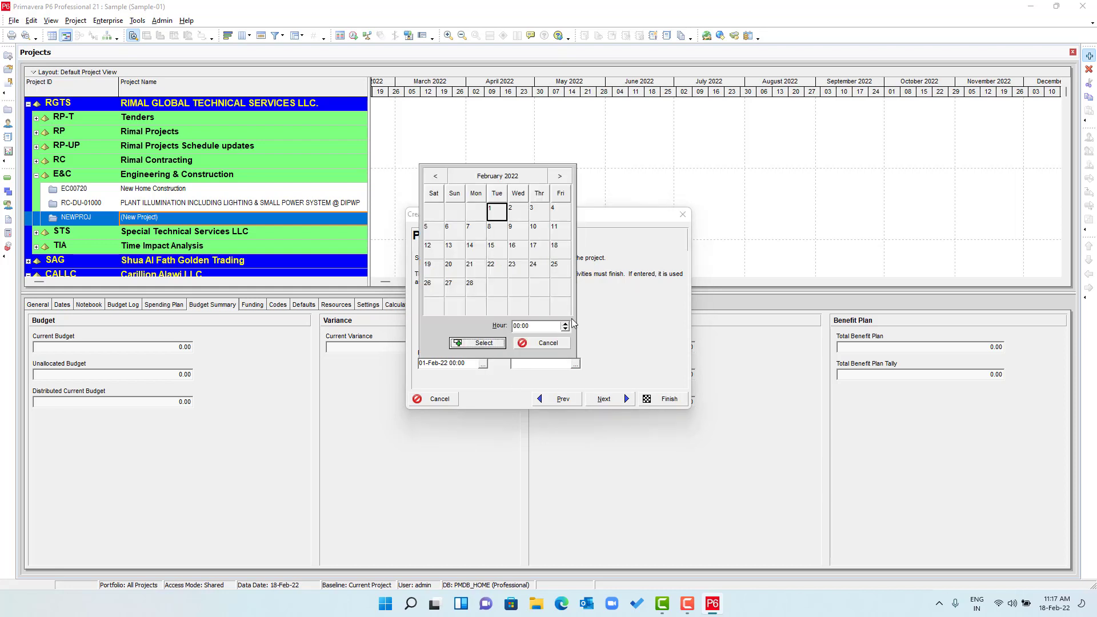
{"action": "left_click", "coordinate": [522, 326]}
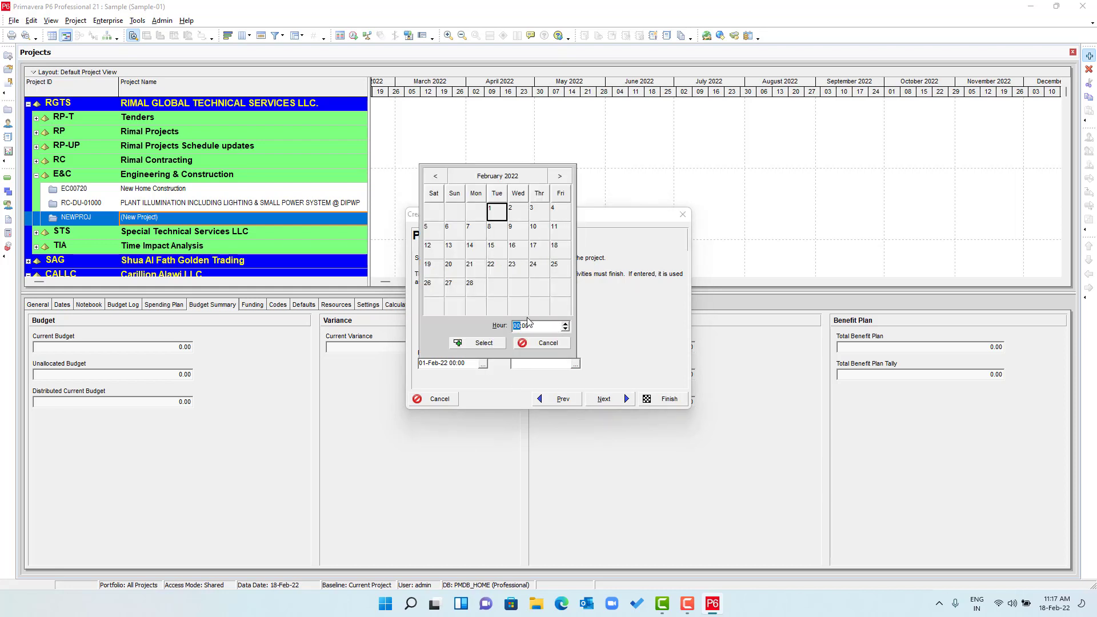
{"action": "left_click", "coordinate": [491, 343]}
{"action": "left_click", "coordinate": [605, 399]}
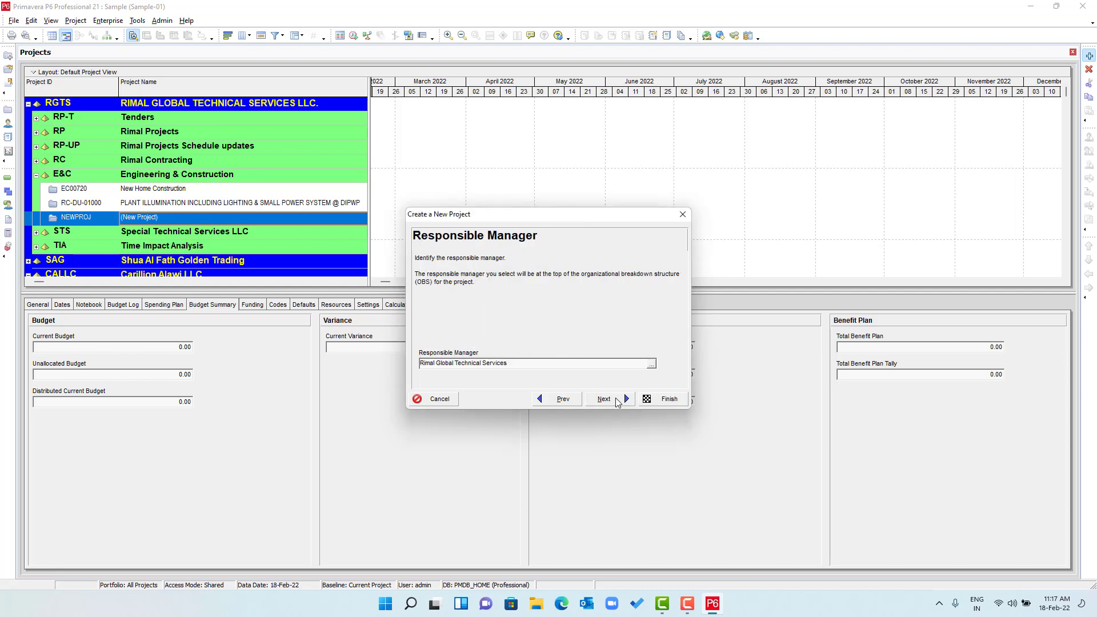
{"action": "left_click", "coordinate": [606, 399]}
{"action": "left_click", "coordinate": [617, 400]}
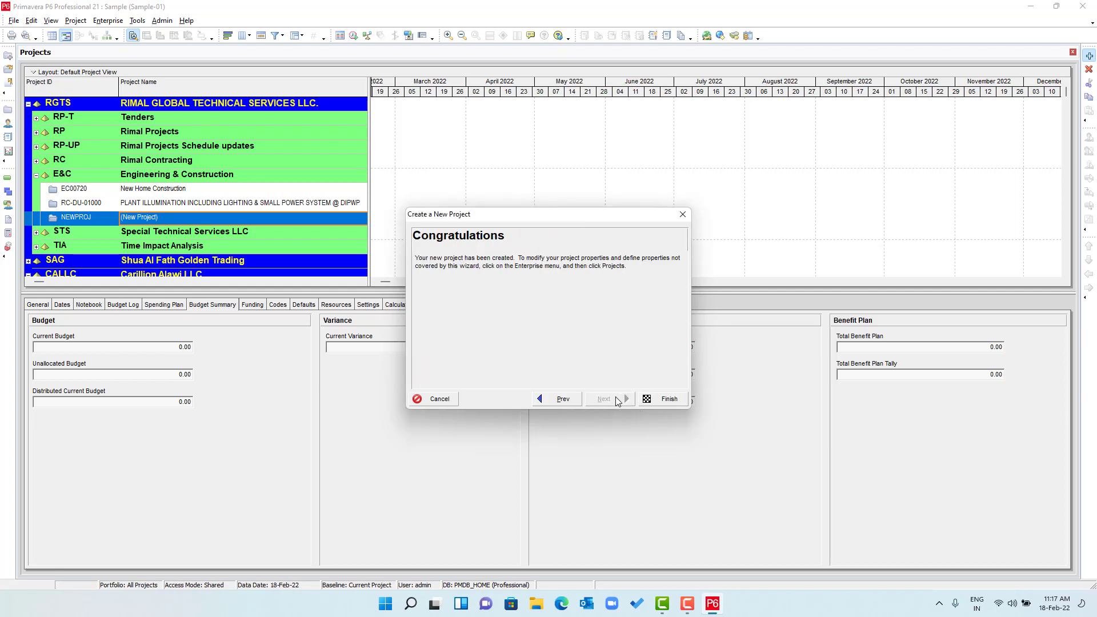
{"action": "left_click", "coordinate": [665, 399]}
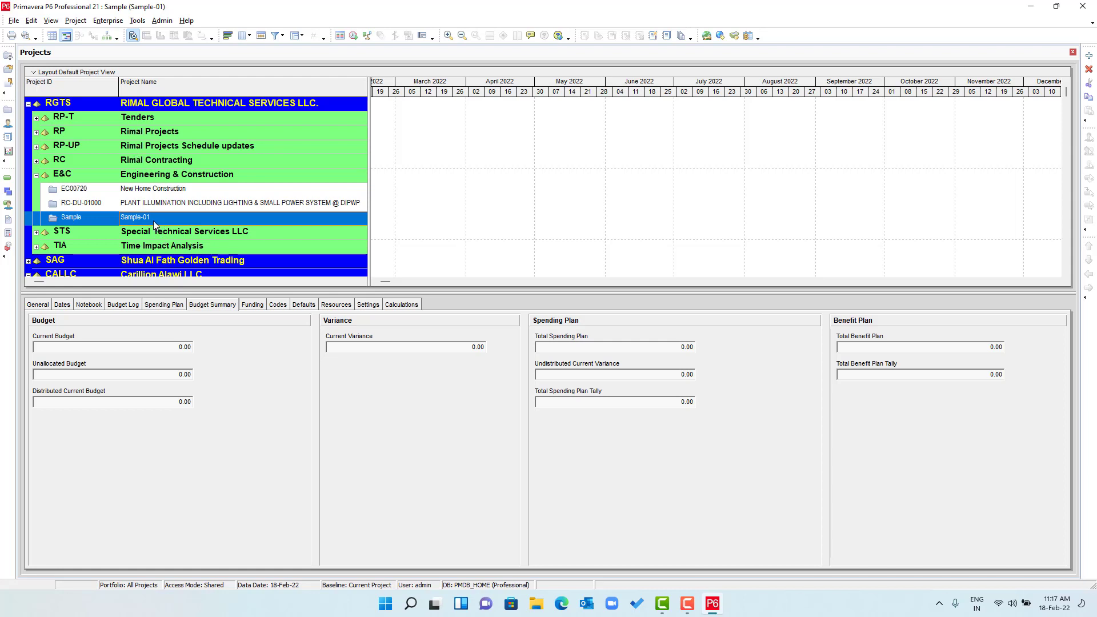
- Create a project calendar named 'Project calender' copied from 6dx10h
{"action": "left_click", "coordinate": [103, 21]}
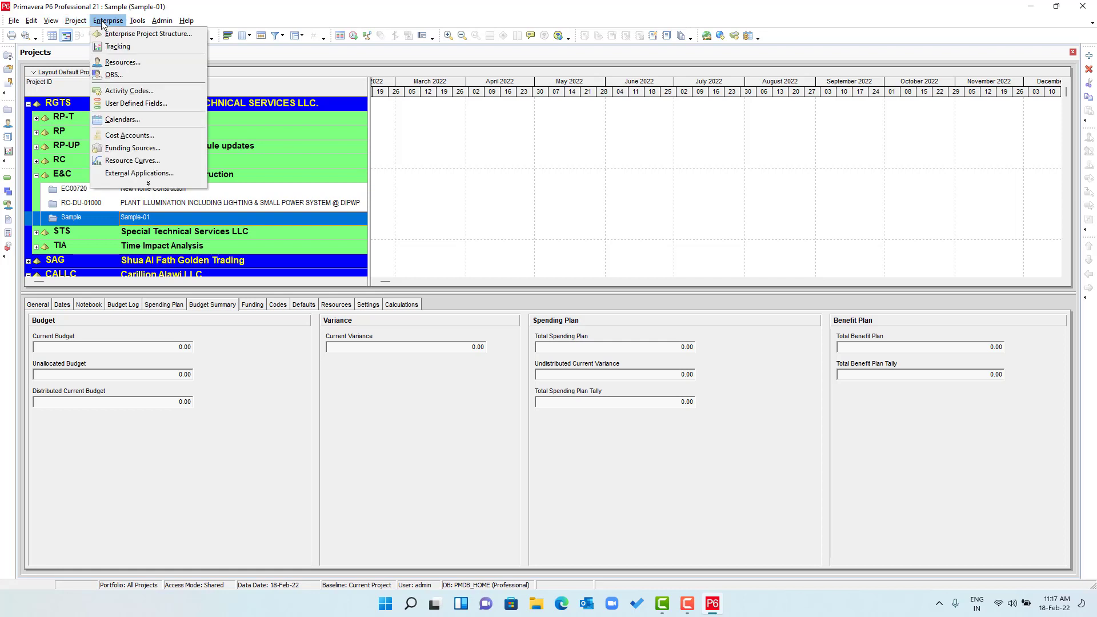
{"action": "left_click", "coordinate": [122, 119]}
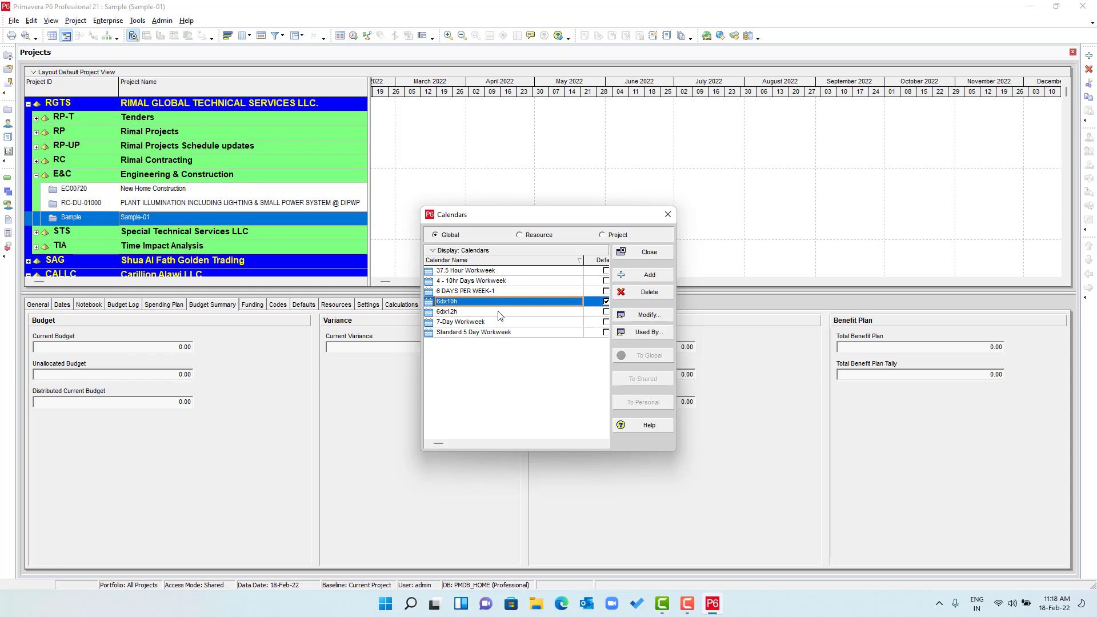
{"action": "left_click", "coordinate": [605, 236]}
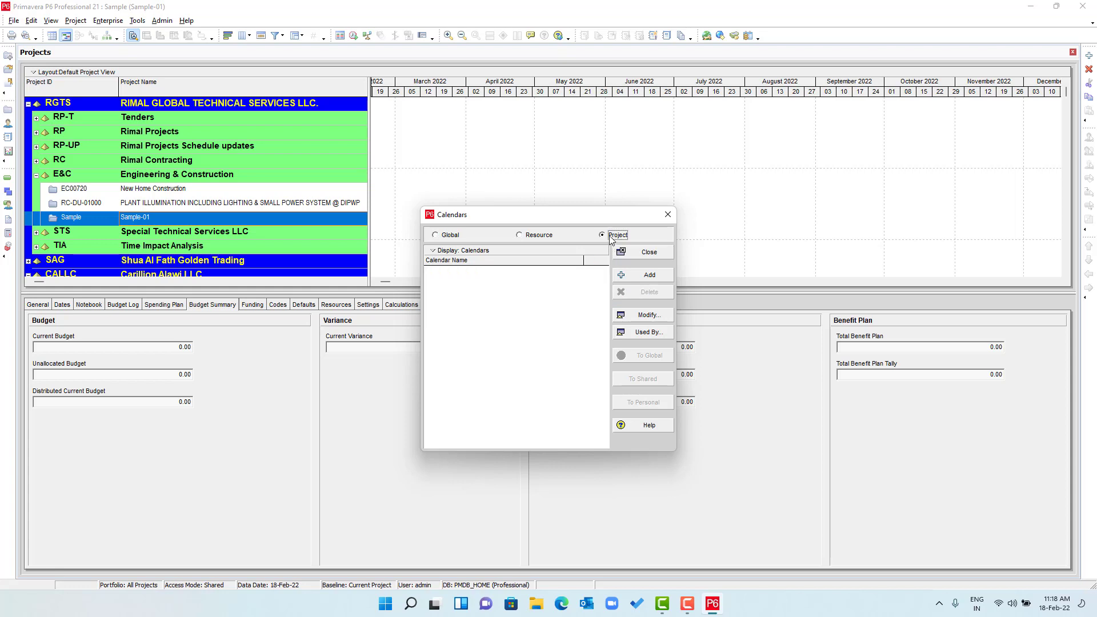
{"action": "left_click", "coordinate": [644, 276]}
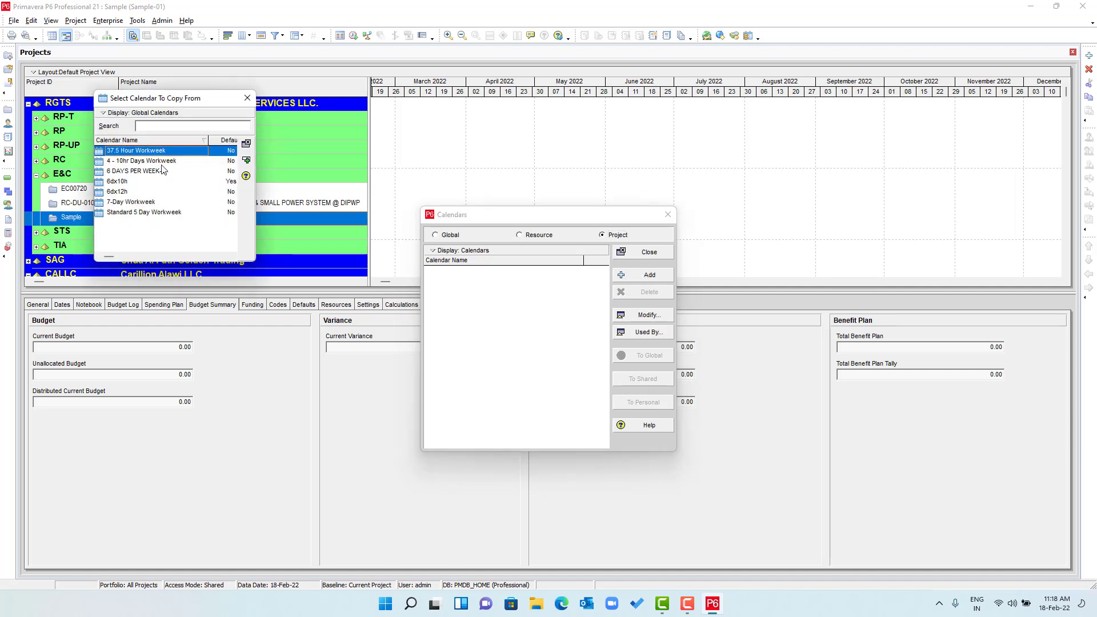
{"action": "left_click", "coordinate": [129, 183]}
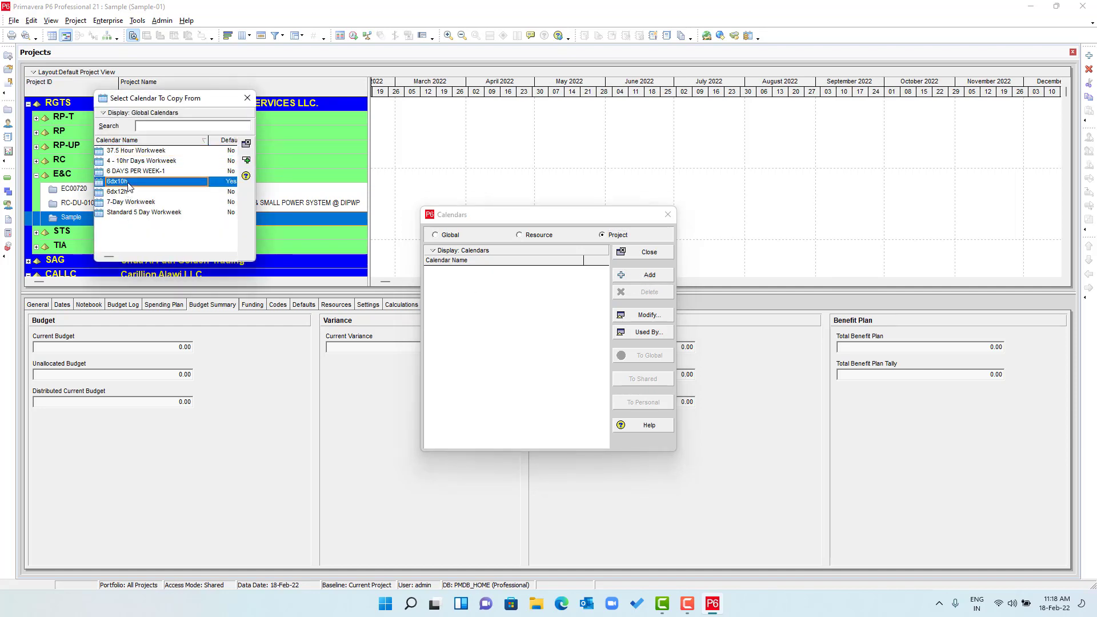
{"action": "left_click", "coordinate": [246, 159]}
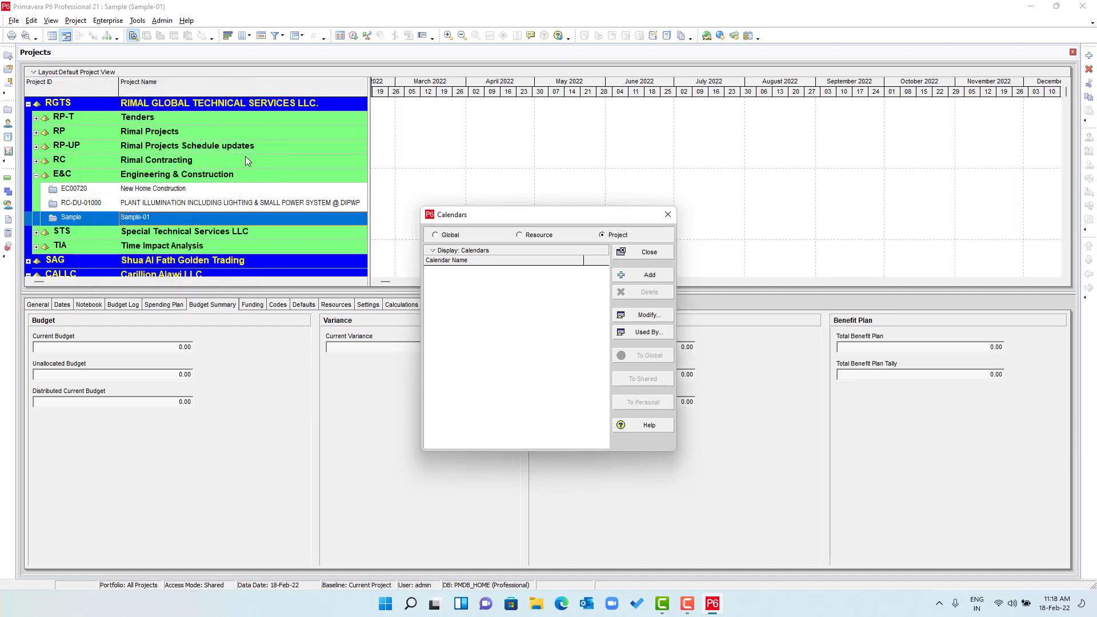
{"action": "type", "text": "Pro"}
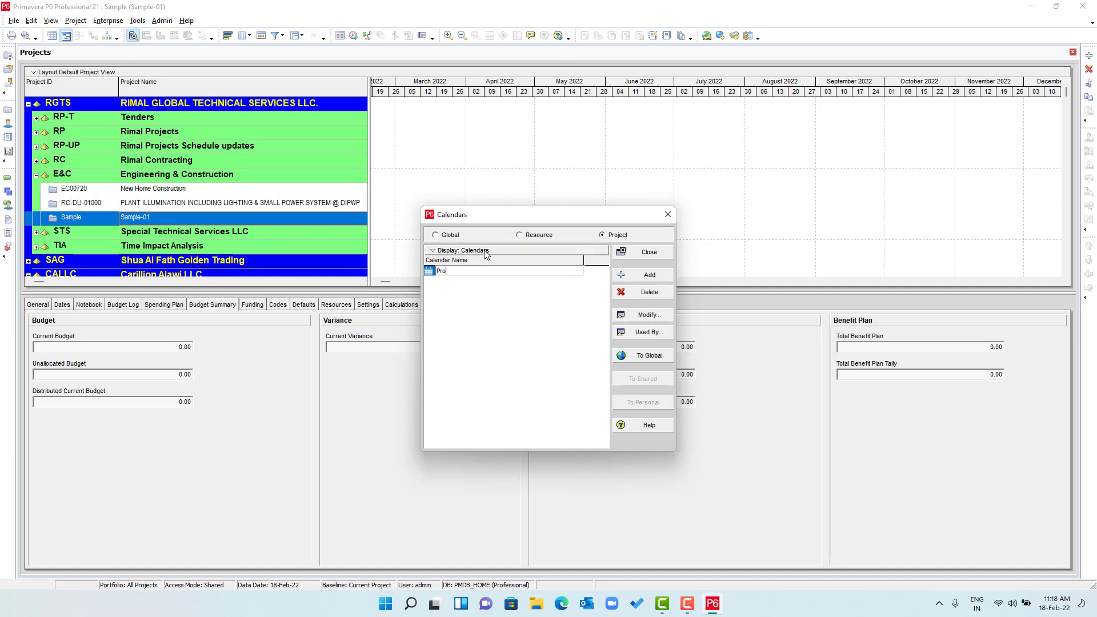
{"action": "type", "text": "ject calender"}
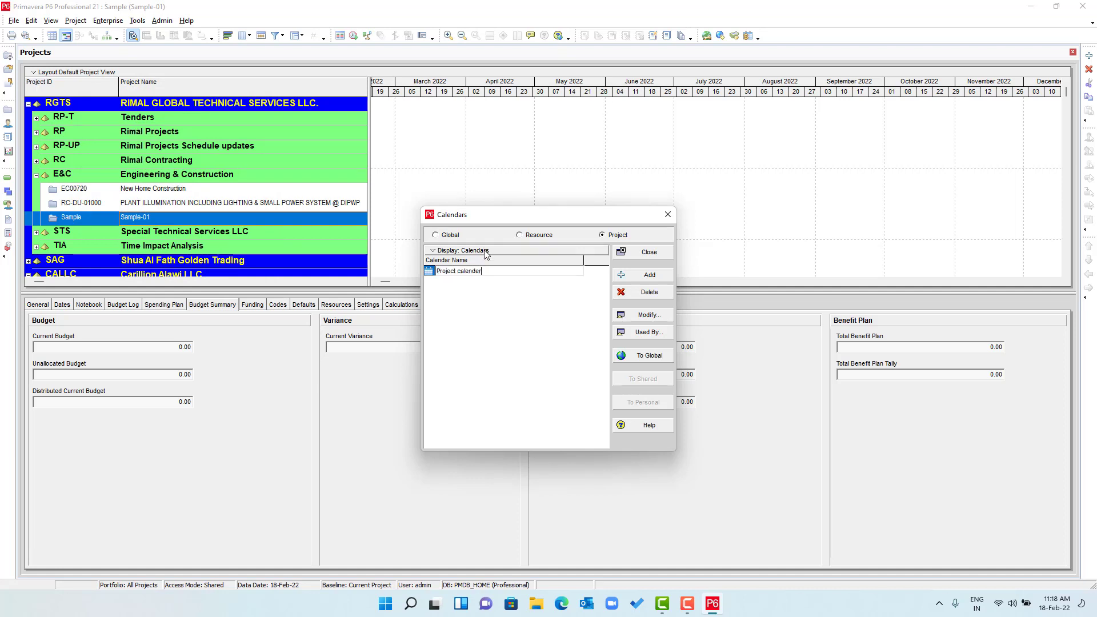
- Set its work week to 10 hours Saturday–Thursday with Friday off, then close Calendars
{"action": "left_click", "coordinate": [646, 316]}
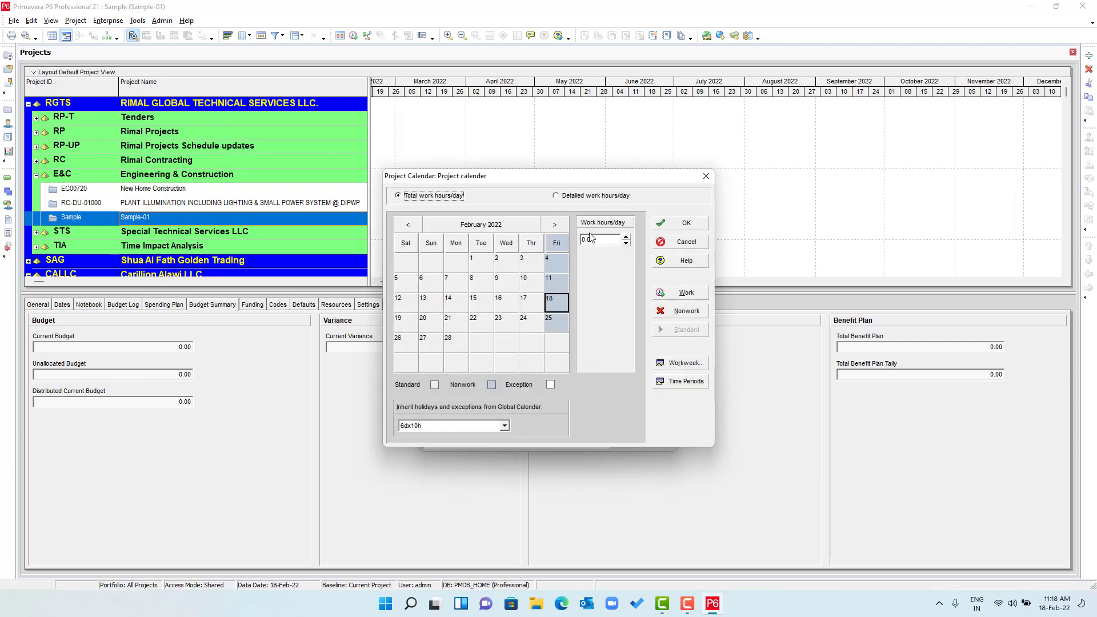
{"action": "left_click", "coordinate": [680, 362]}
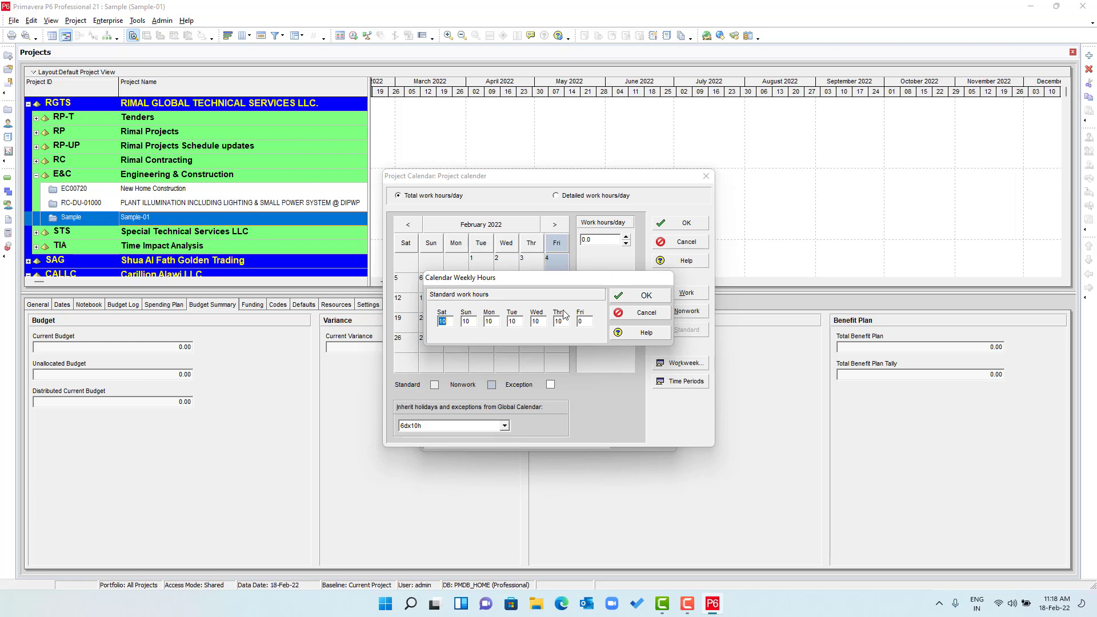
{"action": "left_click", "coordinate": [643, 296]}
{"action": "left_click", "coordinate": [684, 224]}
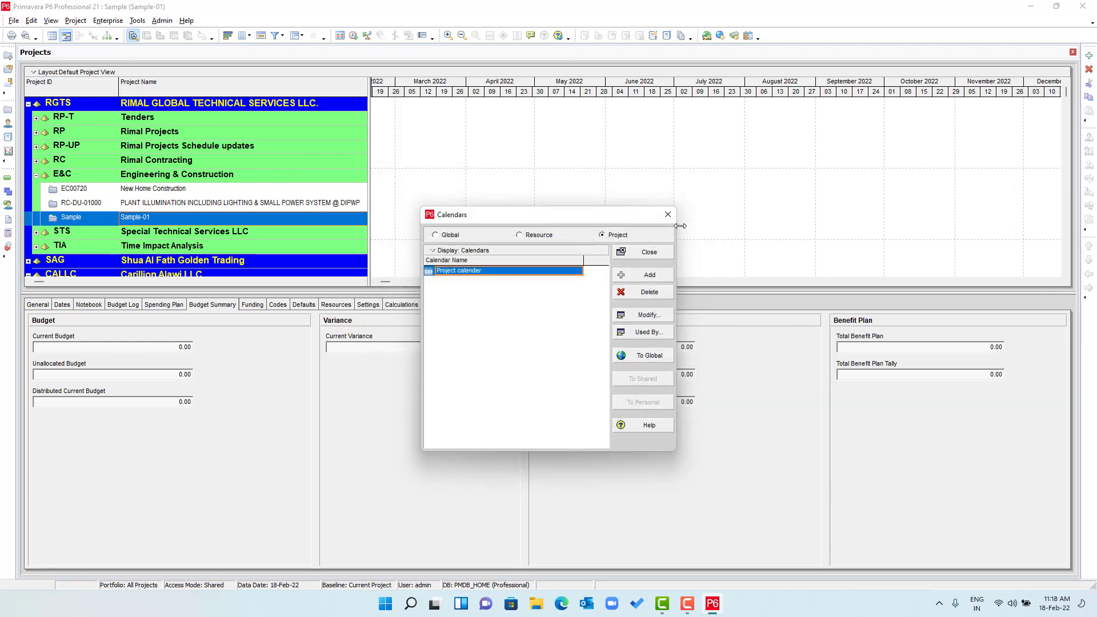
{"action": "left_click", "coordinate": [641, 257]}
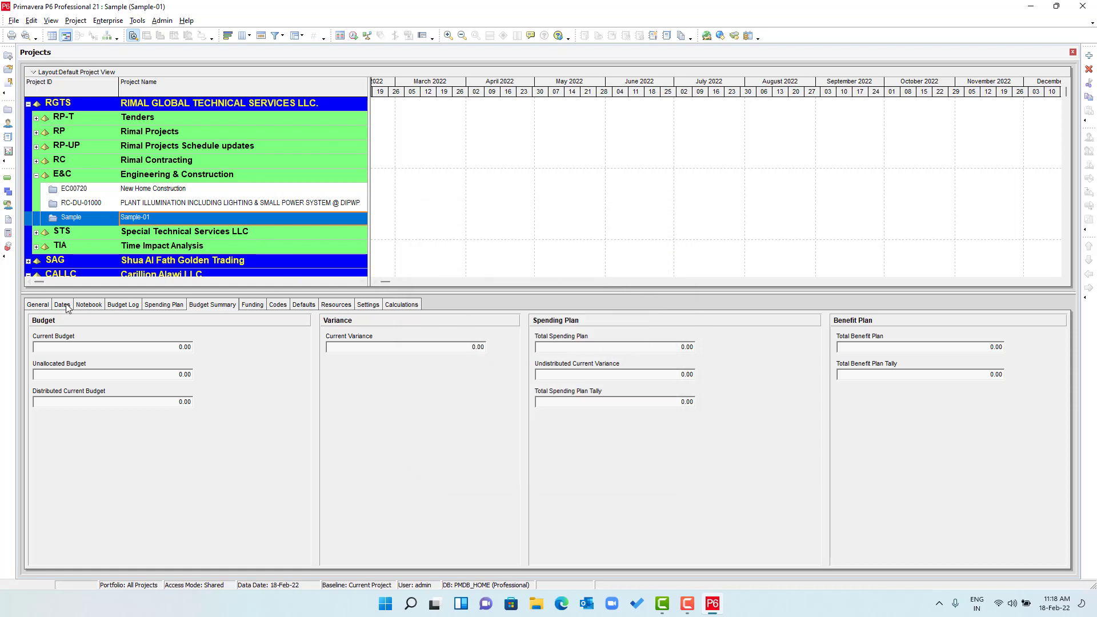
- Default new activities to Project calender and Physical percent complete, then open Sample-01
{"action": "left_click", "coordinate": [304, 306]}
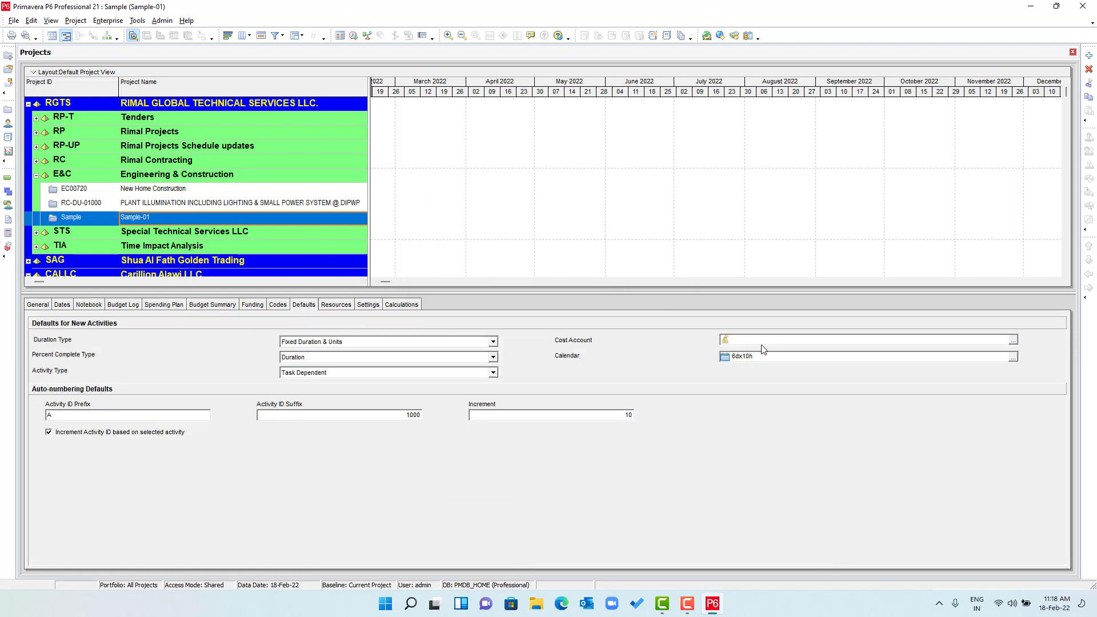
{"action": "left_click", "coordinate": [1013, 357]}
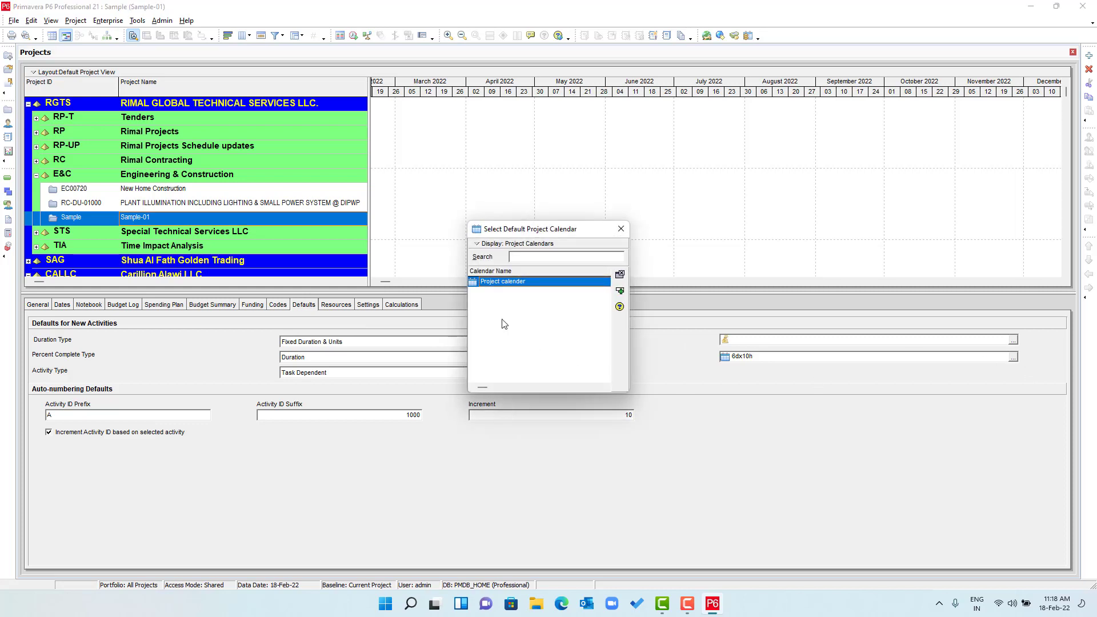
{"action": "double_click", "coordinate": [512, 283]}
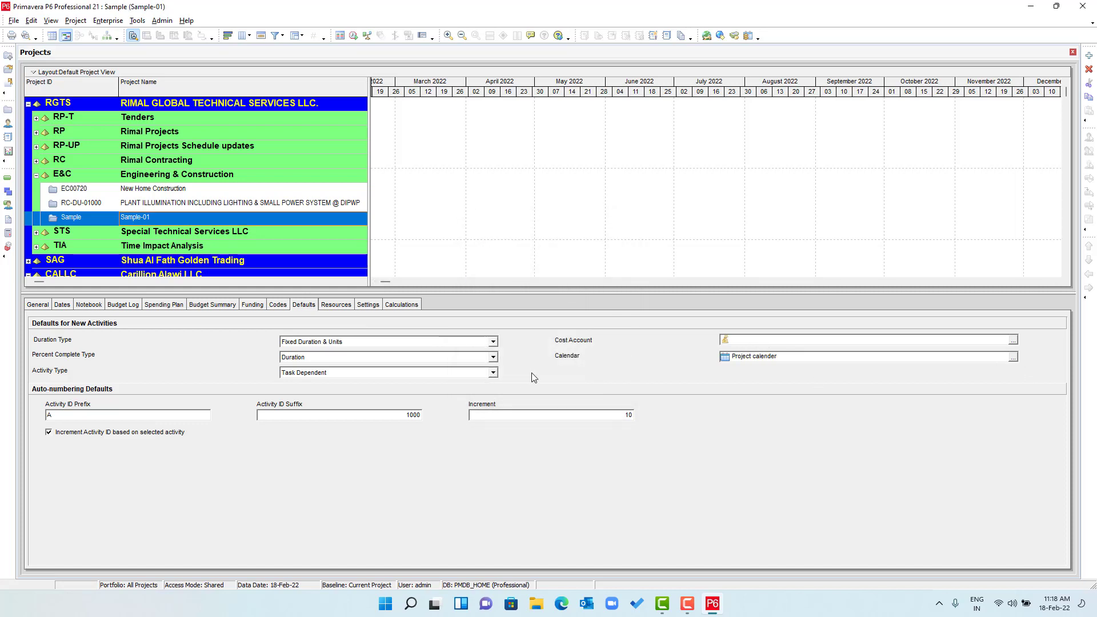
{"action": "left_click", "coordinate": [337, 358]}
{"action": "left_click", "coordinate": [330, 377]}
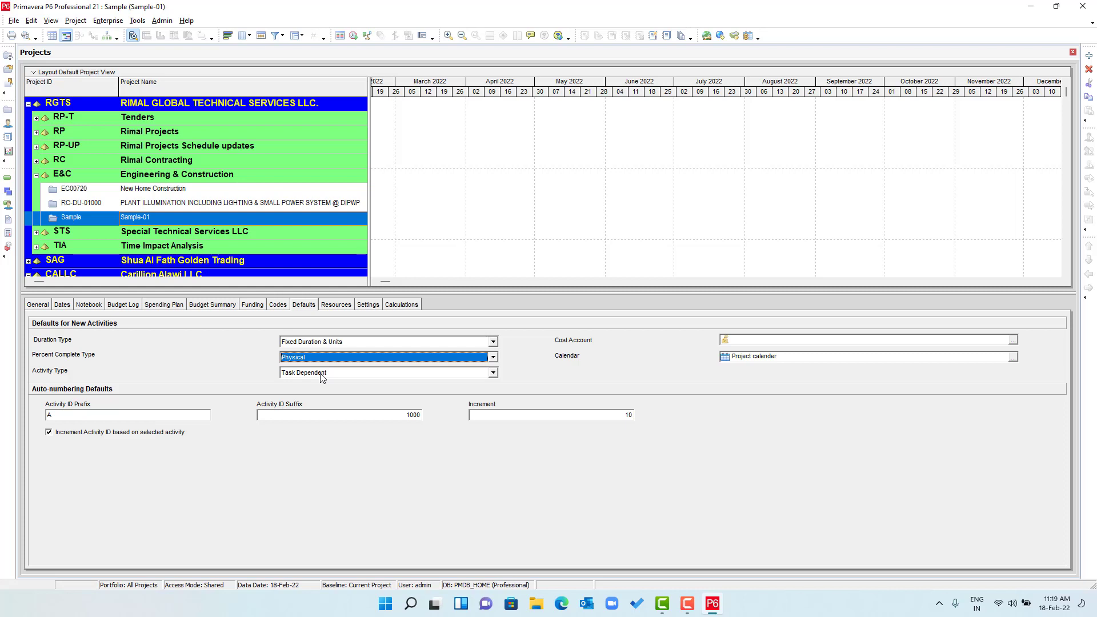
{"action": "right_click", "coordinate": [148, 214]}
{"action": "left_click", "coordinate": [177, 224]}
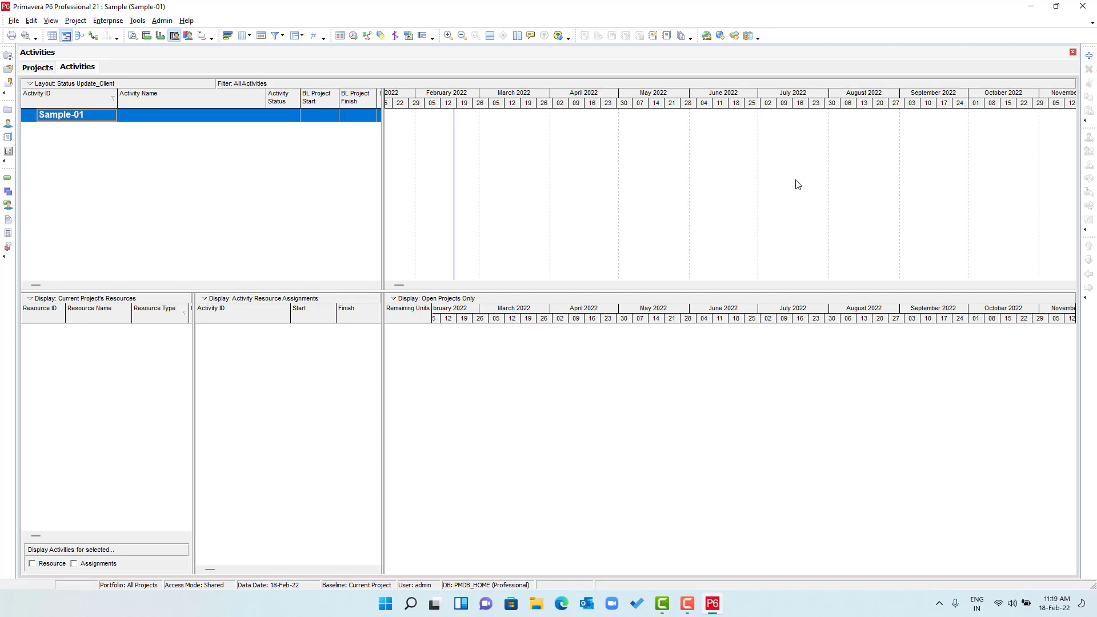
- Add activity A1000 named Activty-01, and turn the system volume down
{"action": "key", "text": "Insert"}
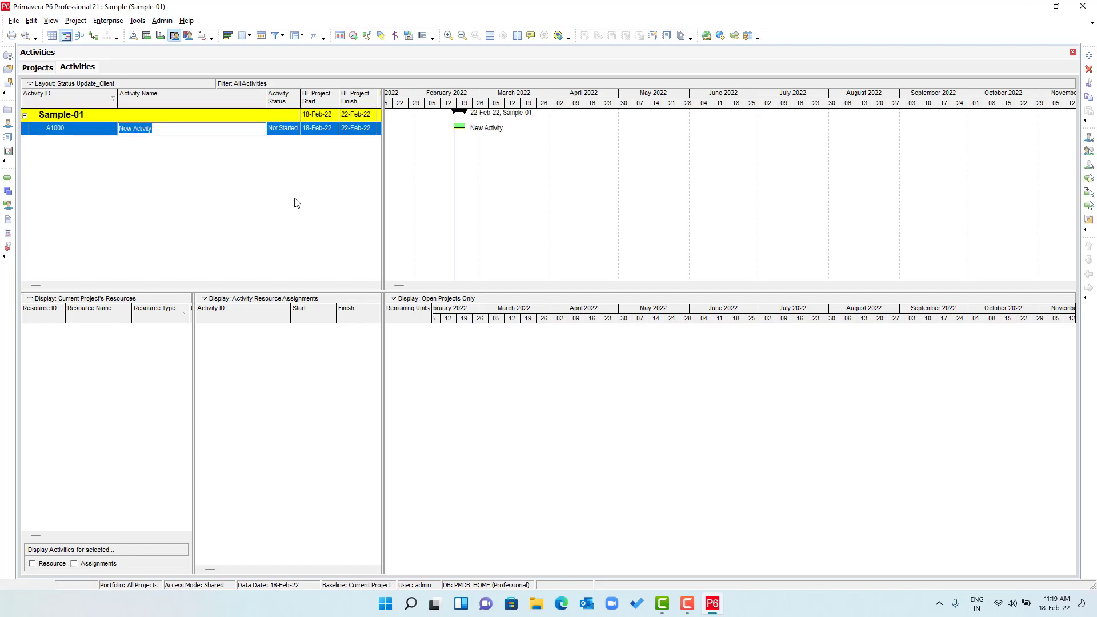
{"action": "type", "text": "Ac"}
{"action": "key", "text": "Return"}
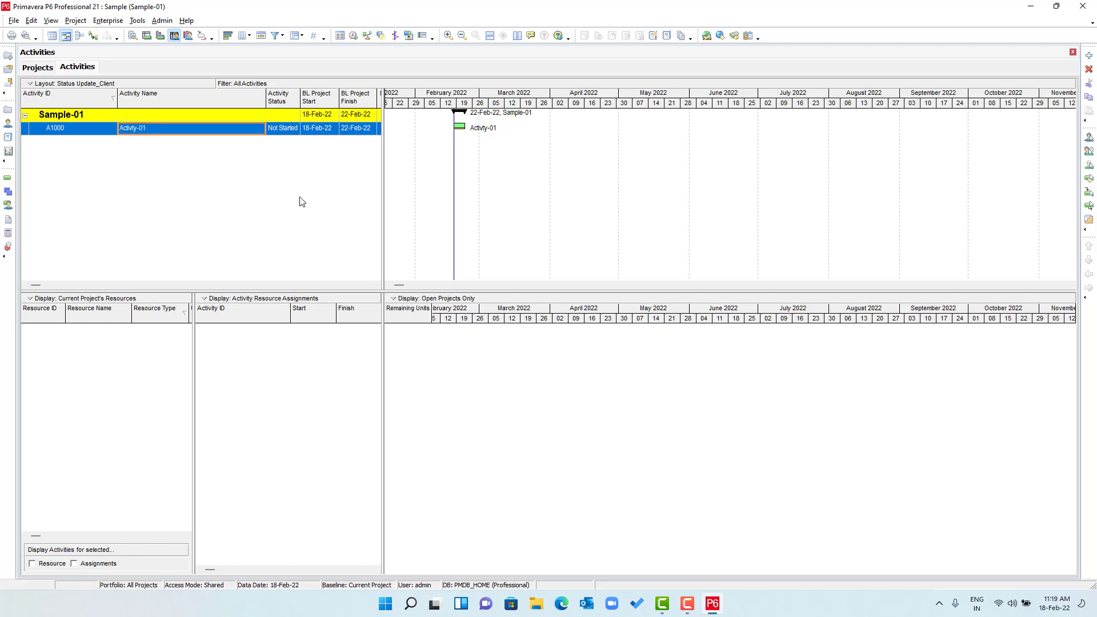
{"action": "left_click", "coordinate": [1013, 607]}
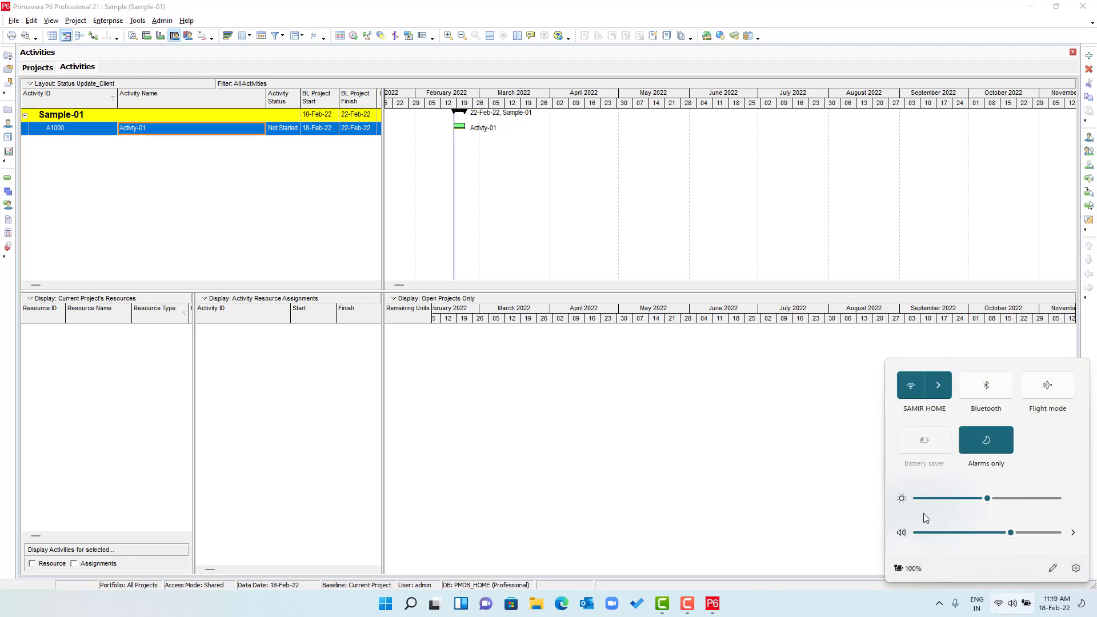
{"action": "left_click_drag", "start_coordinate": [935, 533], "coordinate": [924, 533]}
{"action": "left_click", "coordinate": [875, 575]}
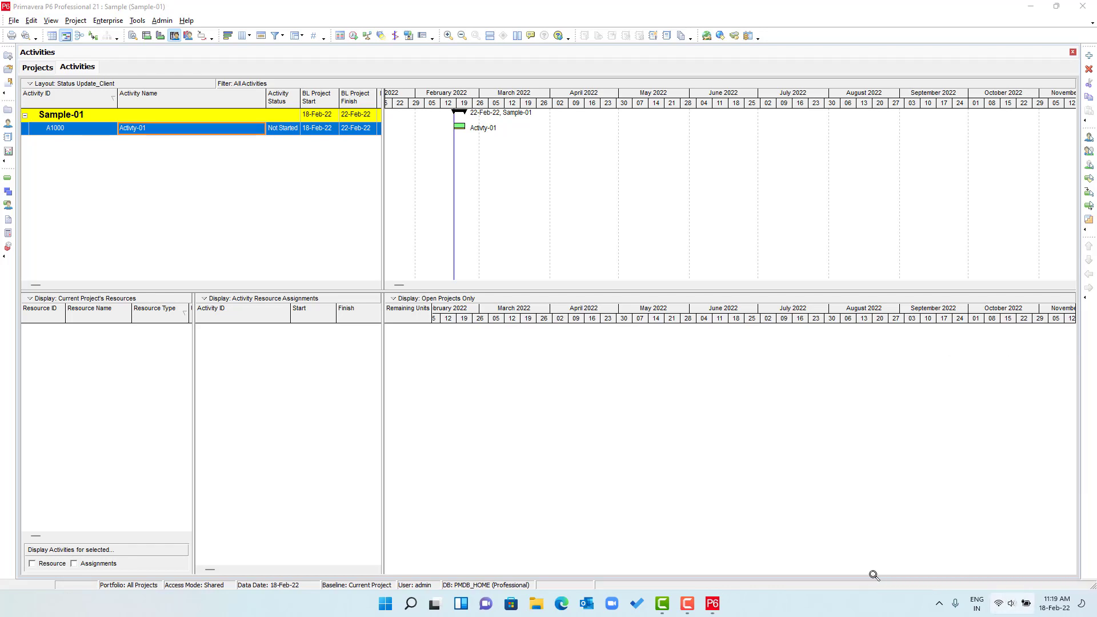
- Add three more activities and name A1010 Activity-02
{"action": "left_click", "coordinate": [1090, 56]}
{"action": "left_click", "coordinate": [1090, 56]}
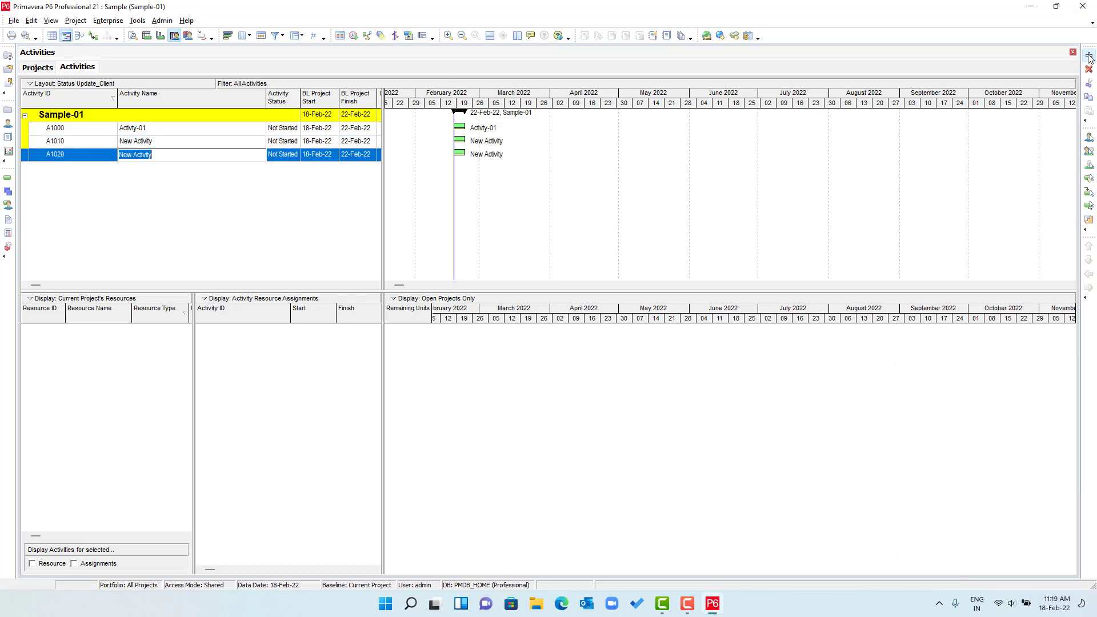
{"action": "left_click", "coordinate": [1090, 56]}
{"action": "left_click", "coordinate": [167, 147]}
{"action": "left_click", "coordinate": [167, 147]}
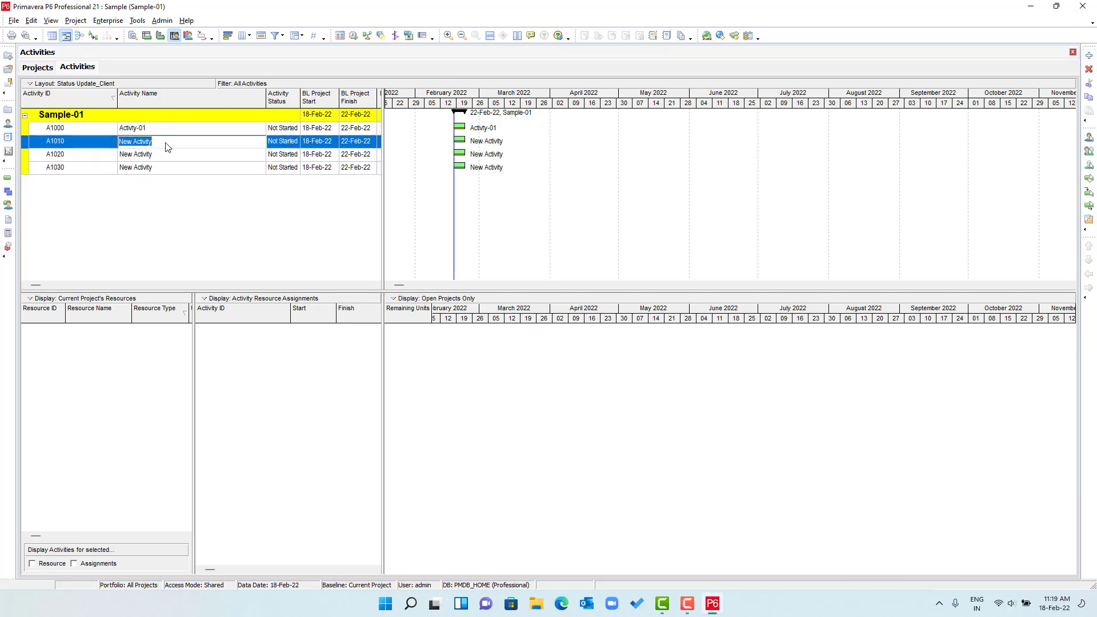
{"action": "type", "text": "A"}
{"action": "key", "text": "Return"}
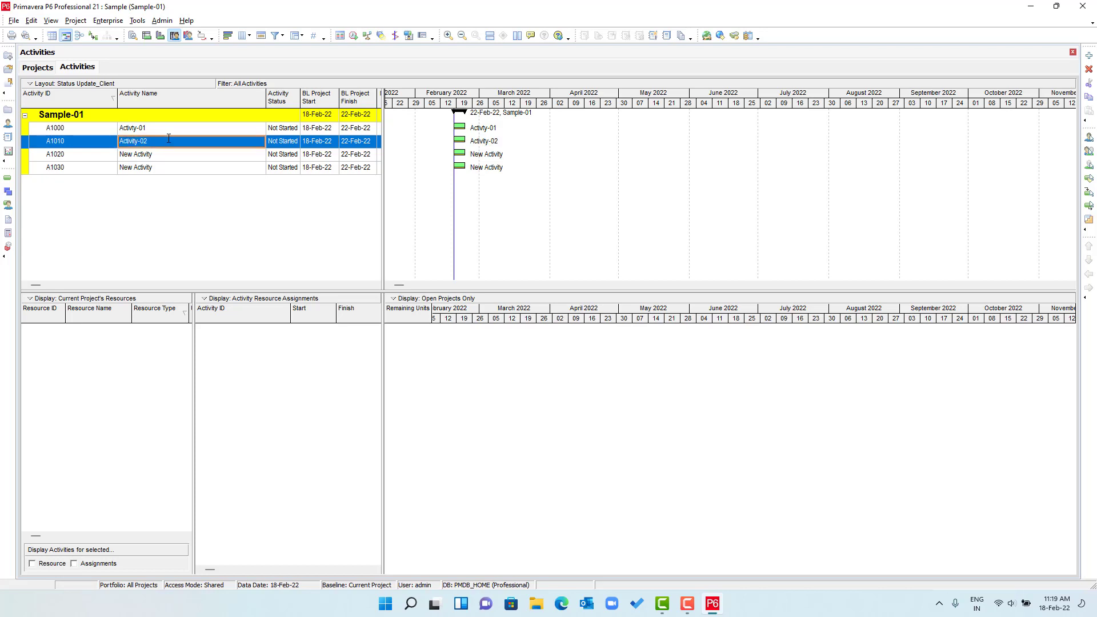
- Name A1020 Activty-03 and A1030 Activity-04
{"action": "left_click", "coordinate": [149, 158]}
{"action": "type", "text": "Ac"}
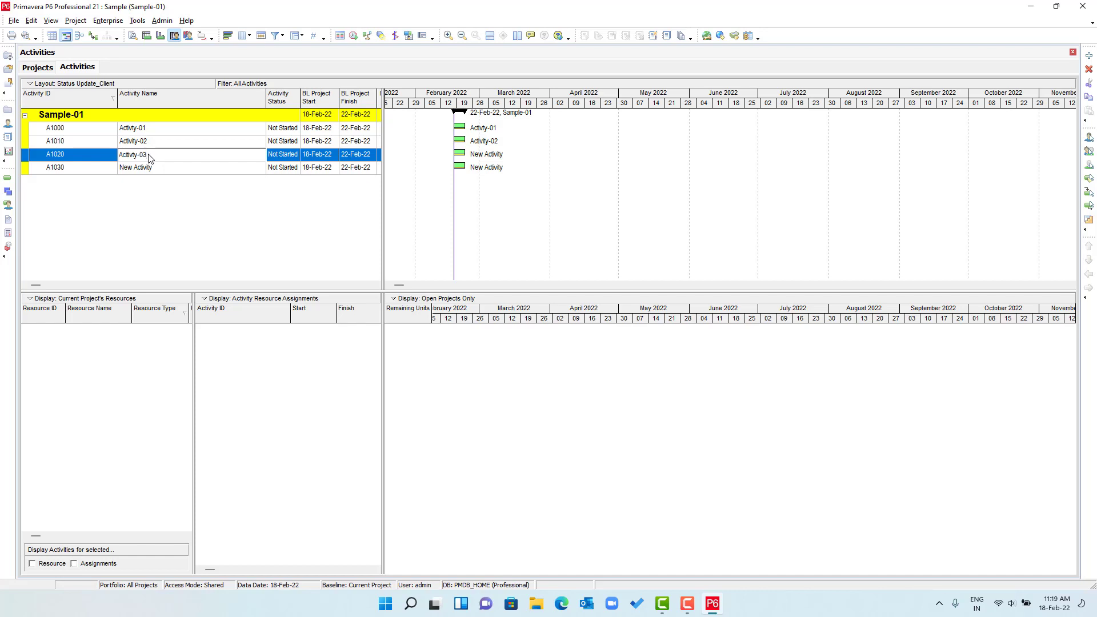
{"action": "key", "text": "Return"}
{"action": "left_click", "coordinate": [163, 170]}
{"action": "type", "text": "Ac"}
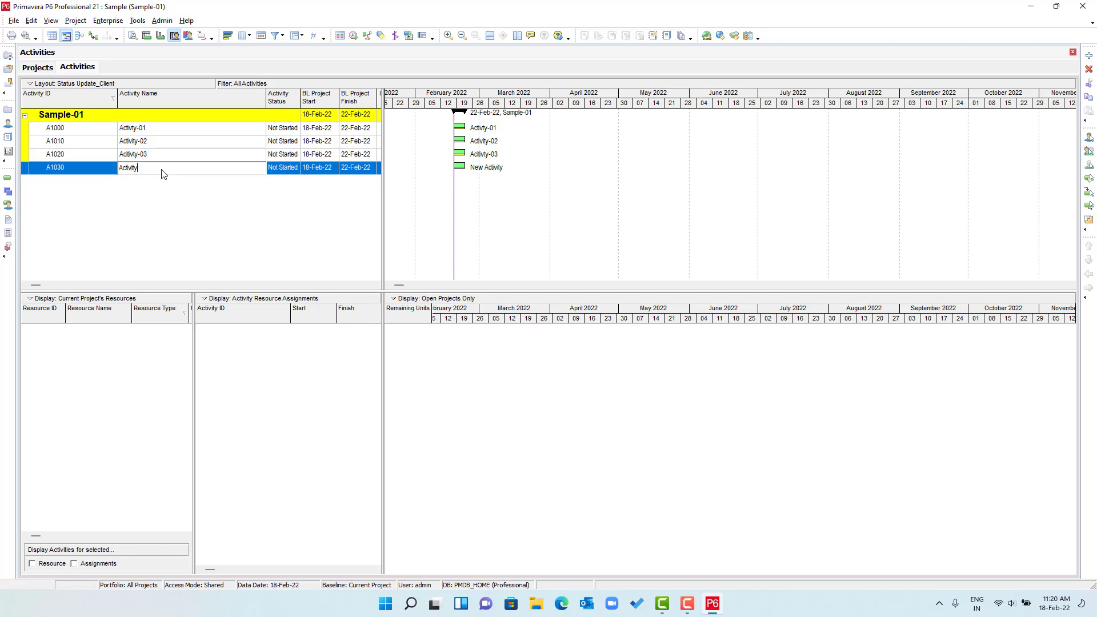
{"action": "key", "text": "Return"}
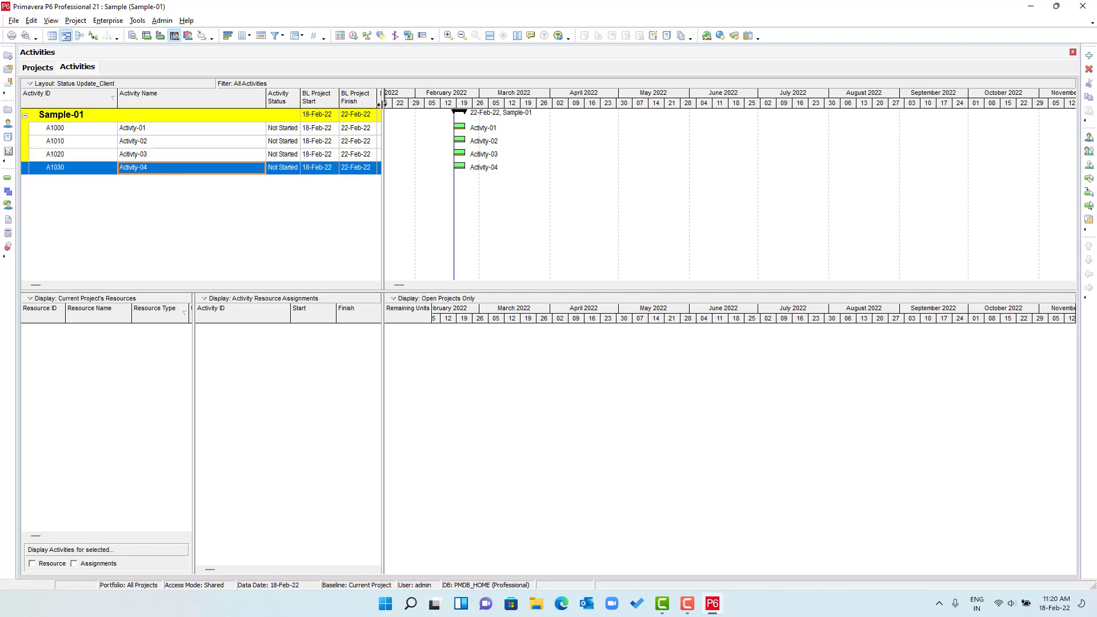
- Widen the activity table to reveal duration, progress, date and cost columns
{"action": "right_click", "coordinate": [201, 81]}
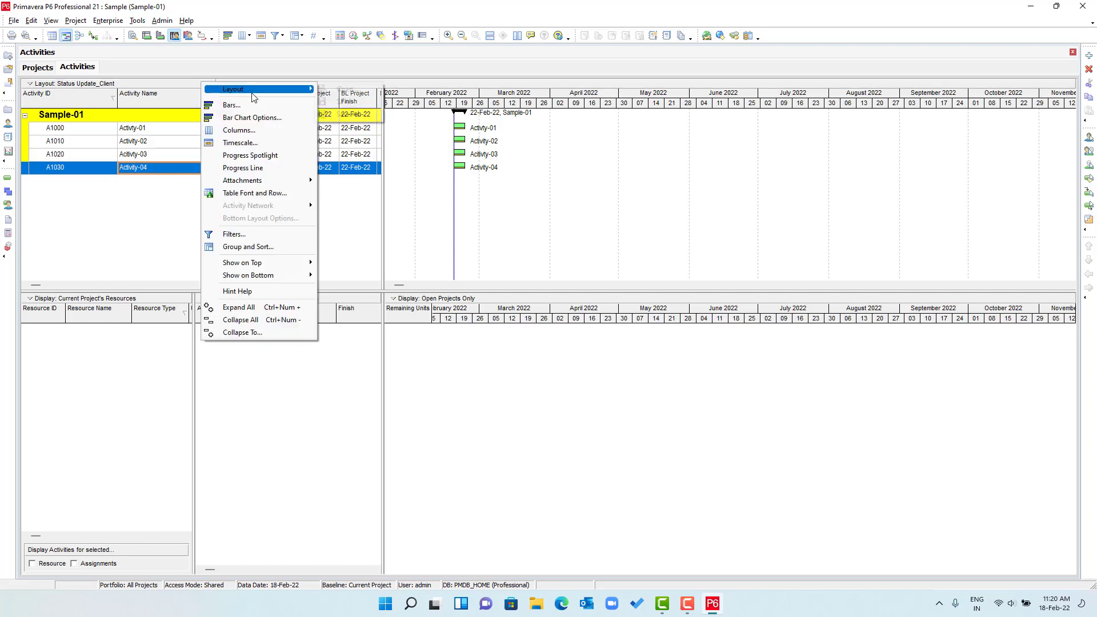
{"action": "left_click", "coordinate": [386, 66]}
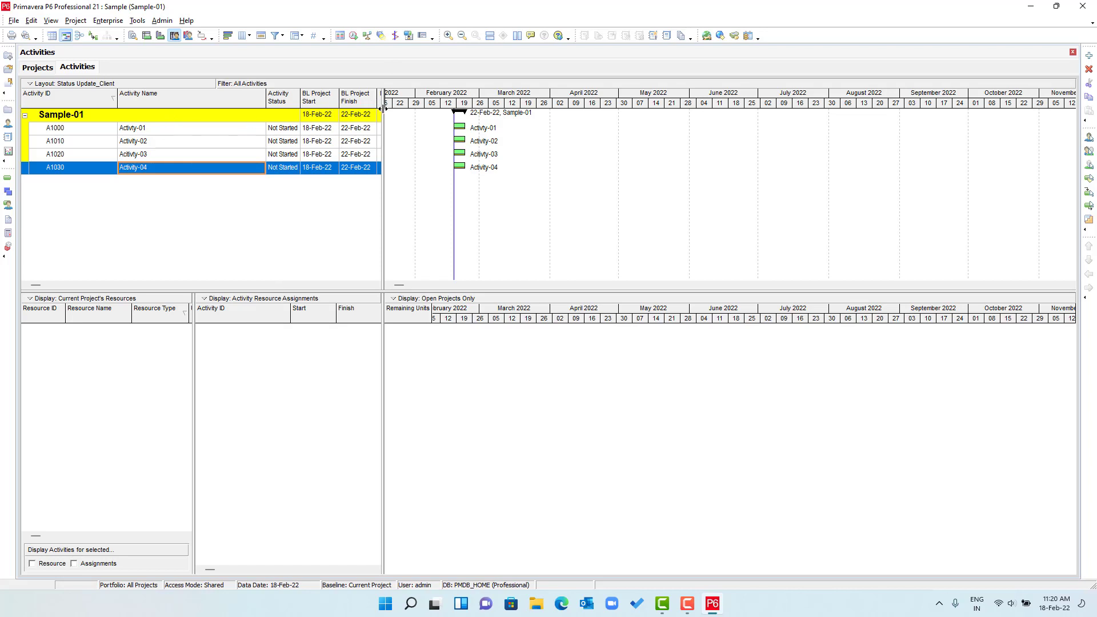
{"action": "left_click_drag", "start_coordinate": [382, 109], "coordinate": [735, 124]}
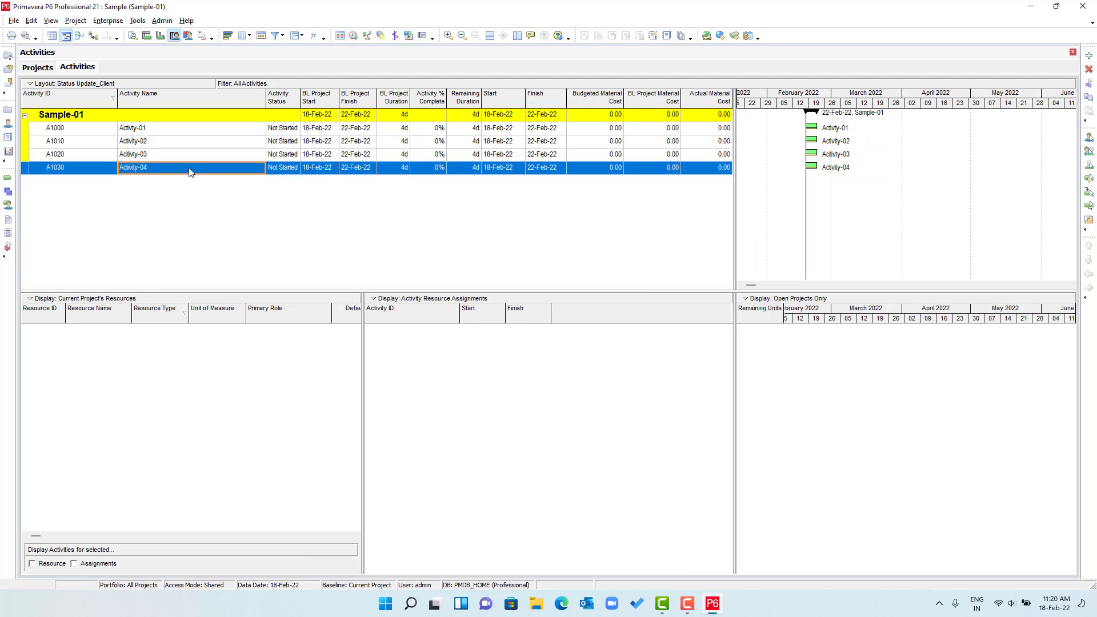
- Link activities A1000 through A1030 in sequence
{"action": "left_click", "coordinate": [186, 128]}
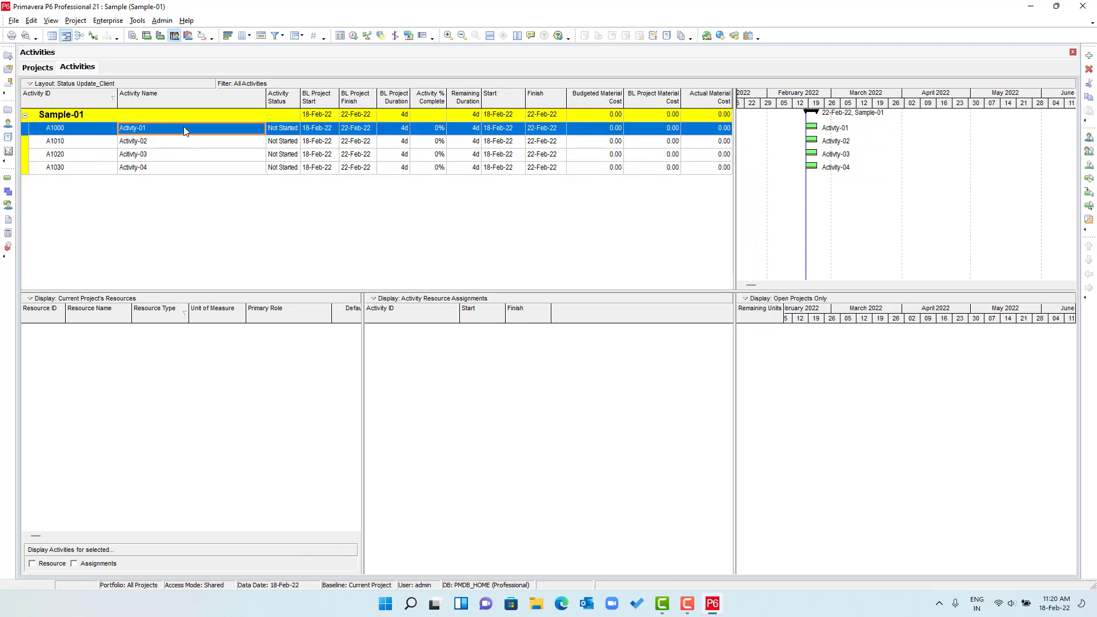
{"action": "left_click", "coordinate": [188, 167], "text": "shift"}
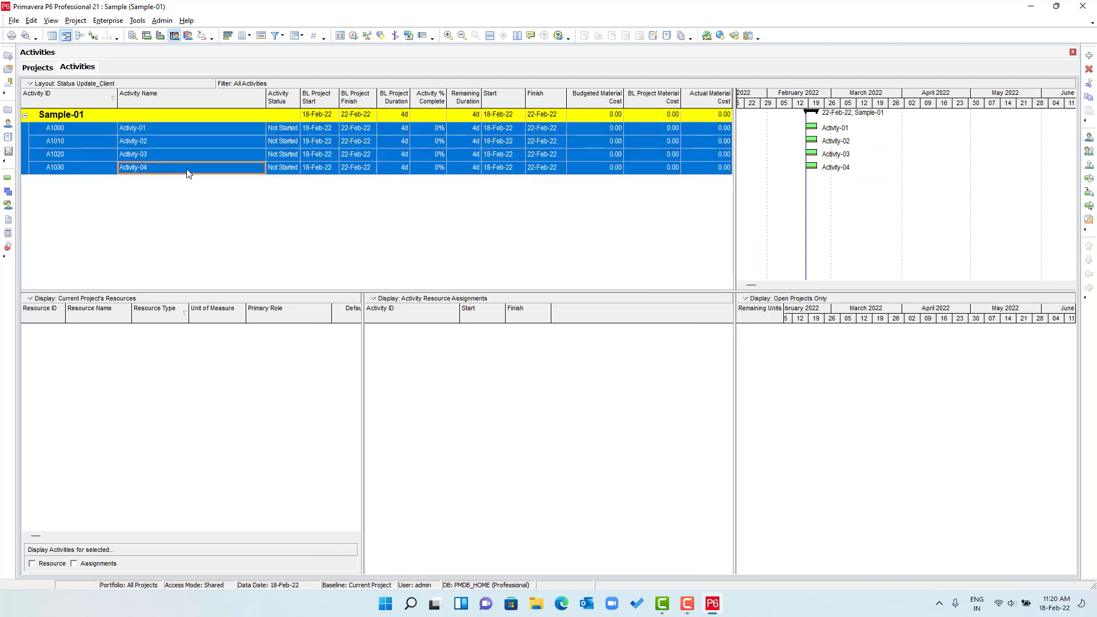
{"action": "left_click", "coordinate": [173, 142]}
{"action": "left_click", "coordinate": [170, 129]}
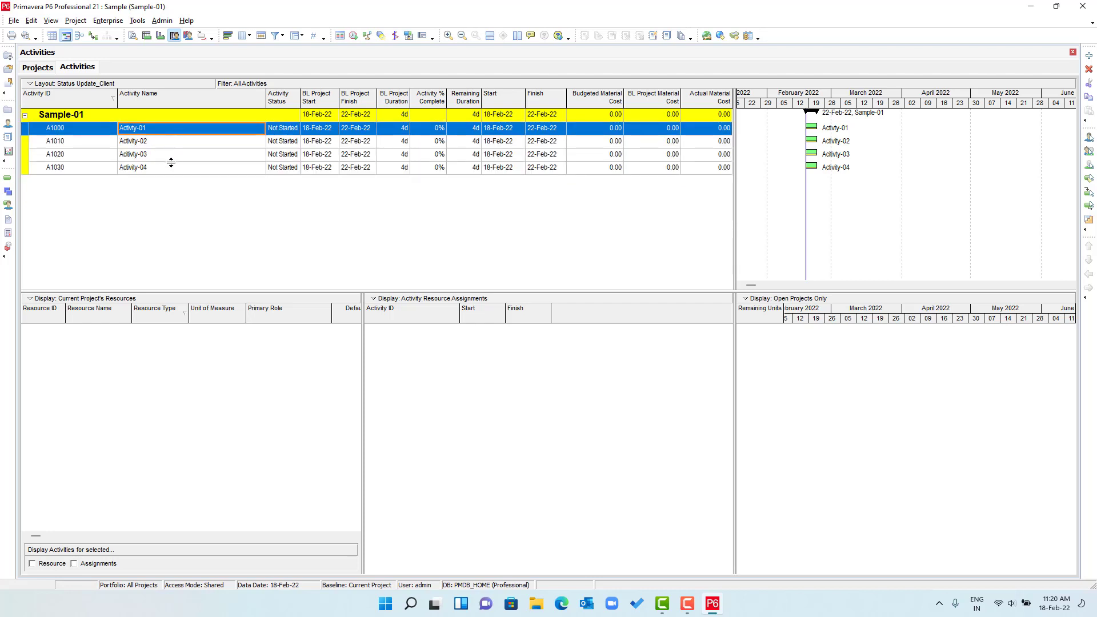
{"action": "left_click", "coordinate": [171, 163], "text": "shift"}
{"action": "right_click", "coordinate": [170, 167]}
{"action": "left_click", "coordinate": [210, 326]}
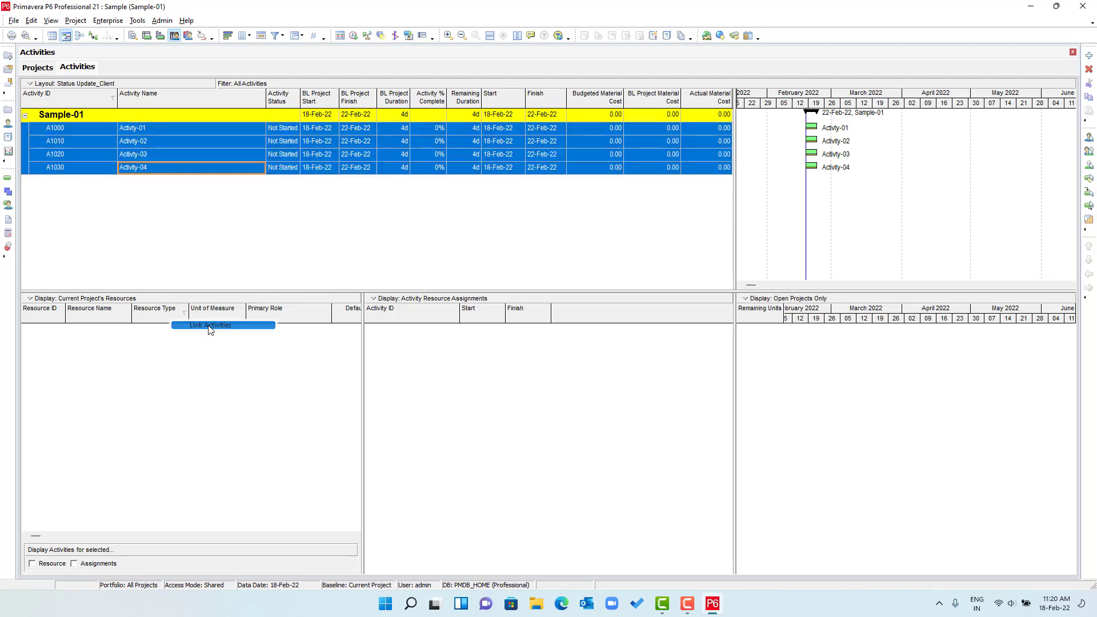
- Schedule with a 01-Feb-22 data date for all projects and hide the Progress Spotlight
{"action": "left_click", "coordinate": [354, 35]}
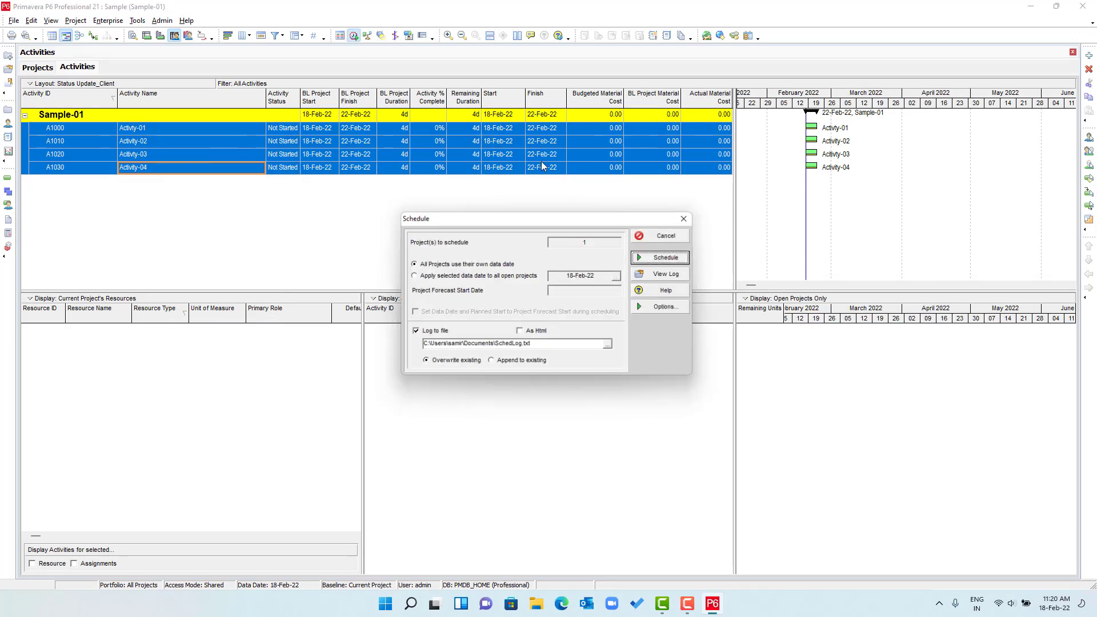
{"action": "left_click", "coordinate": [439, 276]}
{"action": "left_click", "coordinate": [503, 264]}
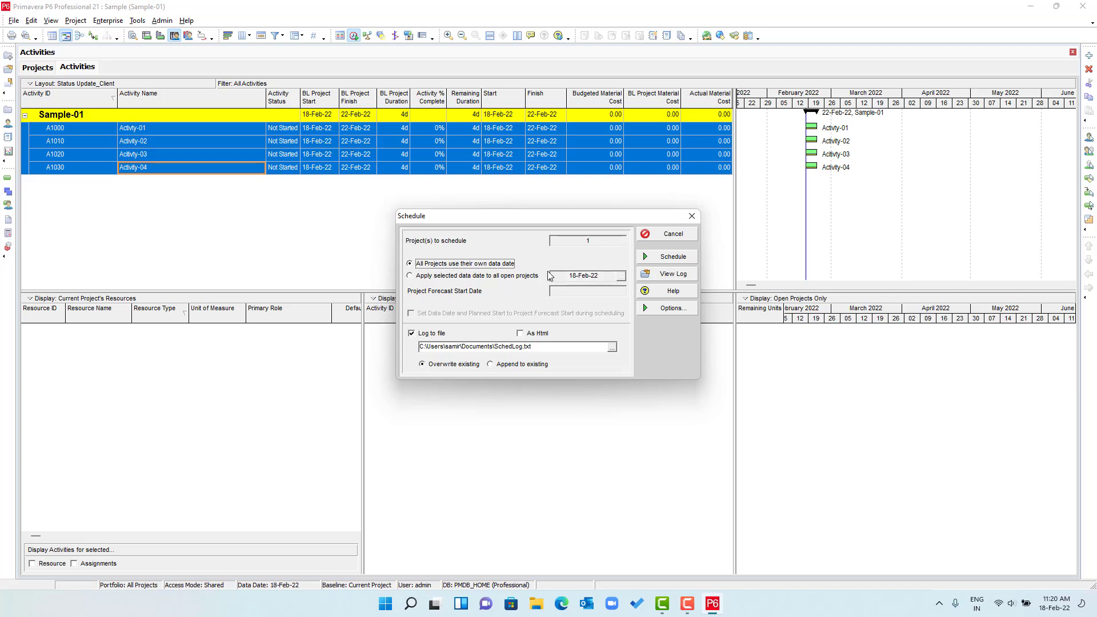
{"action": "left_click", "coordinate": [477, 277]}
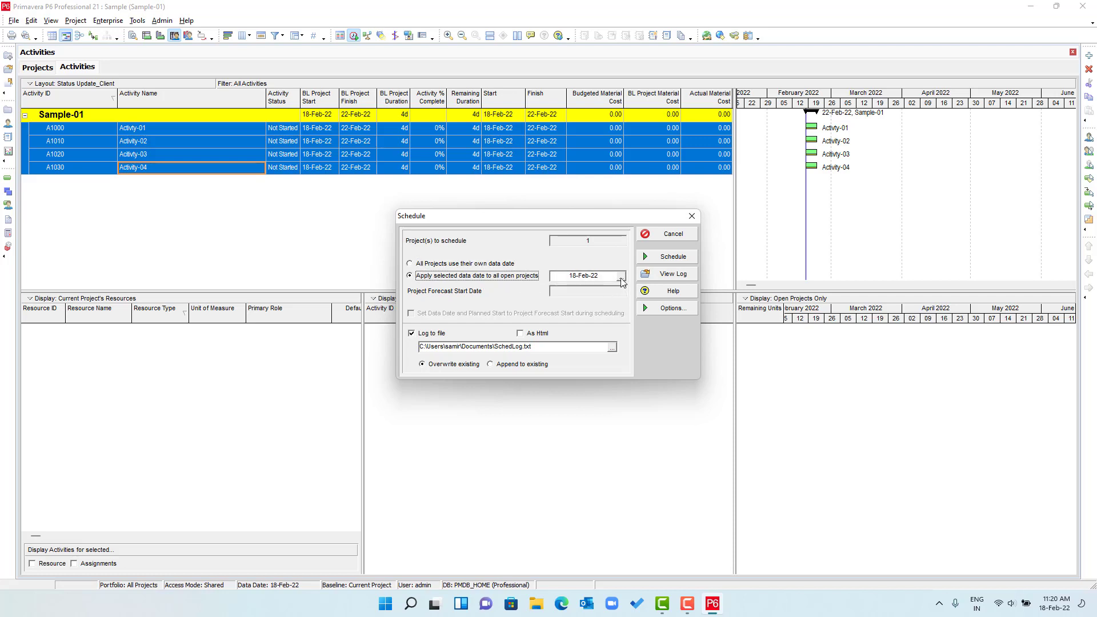
{"action": "left_click", "coordinate": [621, 278]}
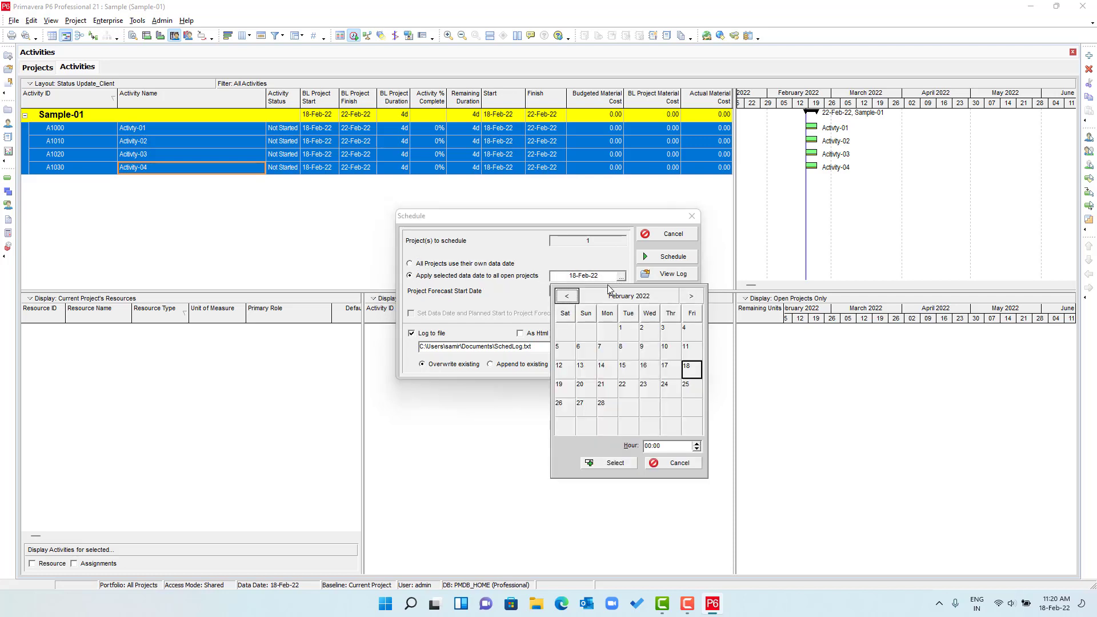
{"action": "left_click", "coordinate": [648, 446]}
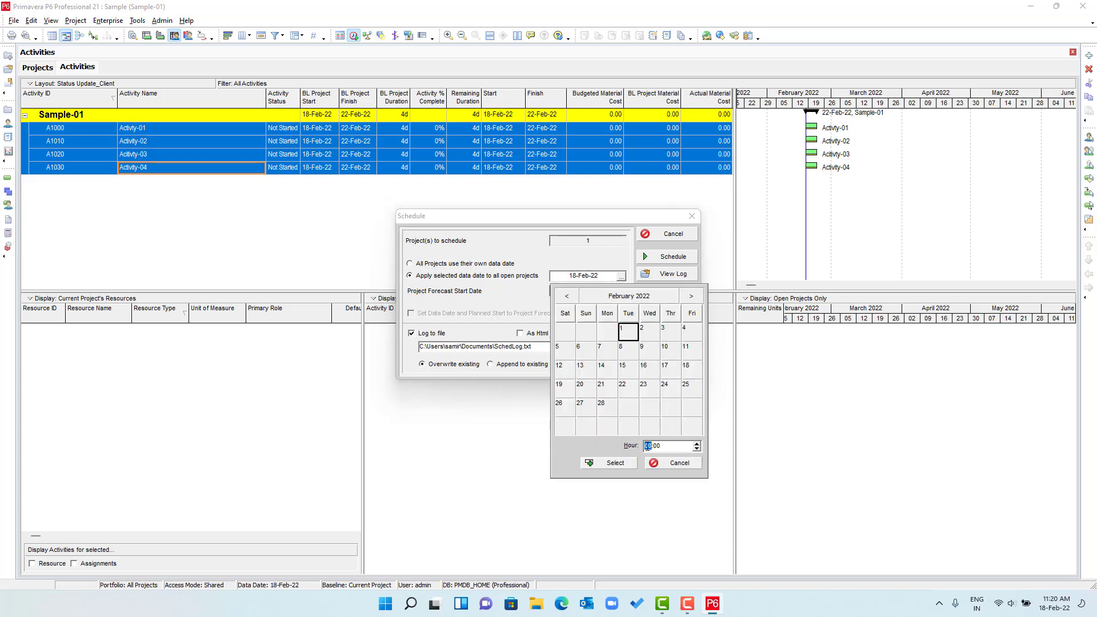
{"action": "left_click", "coordinate": [622, 465]}
{"action": "left_click", "coordinate": [674, 257]}
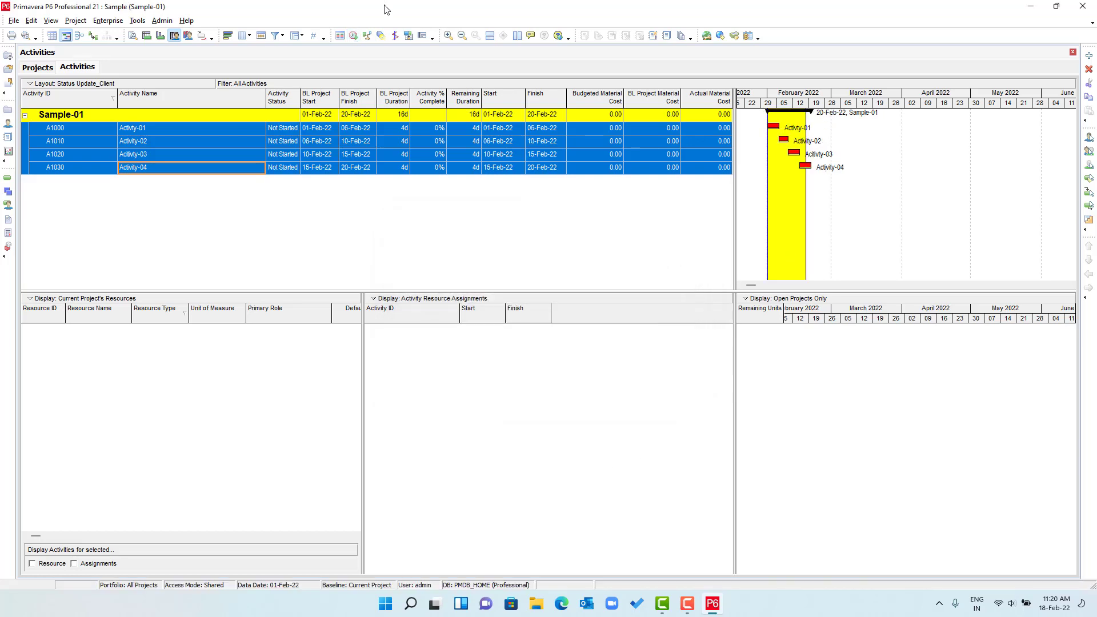
{"action": "left_click", "coordinate": [381, 36]}
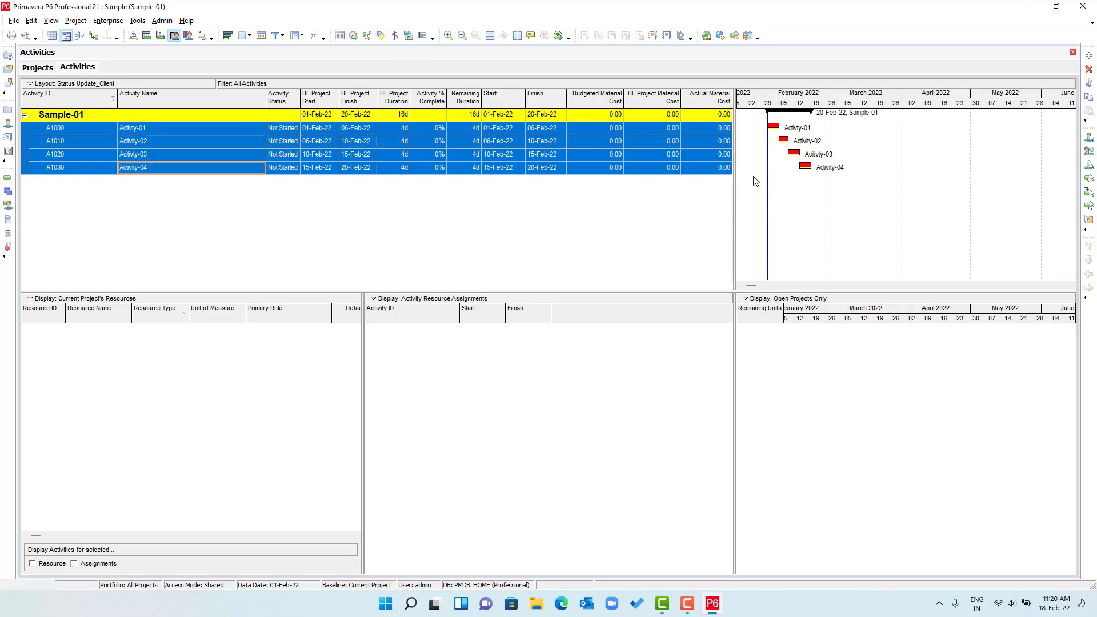
- Apply the Classic WBS Layout without saving the current layout
{"action": "right_click", "coordinate": [107, 89]}
{"action": "mouse_move", "coordinate": [183, 95]}
{"action": "left_click", "coordinate": [262, 97]}
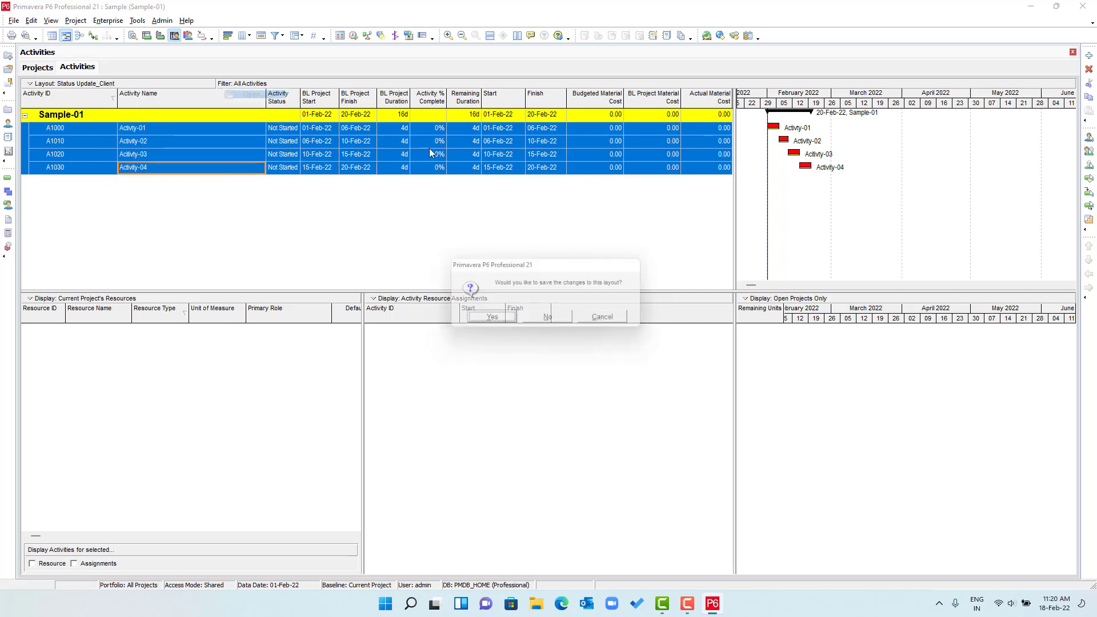
{"action": "left_click", "coordinate": [553, 320]}
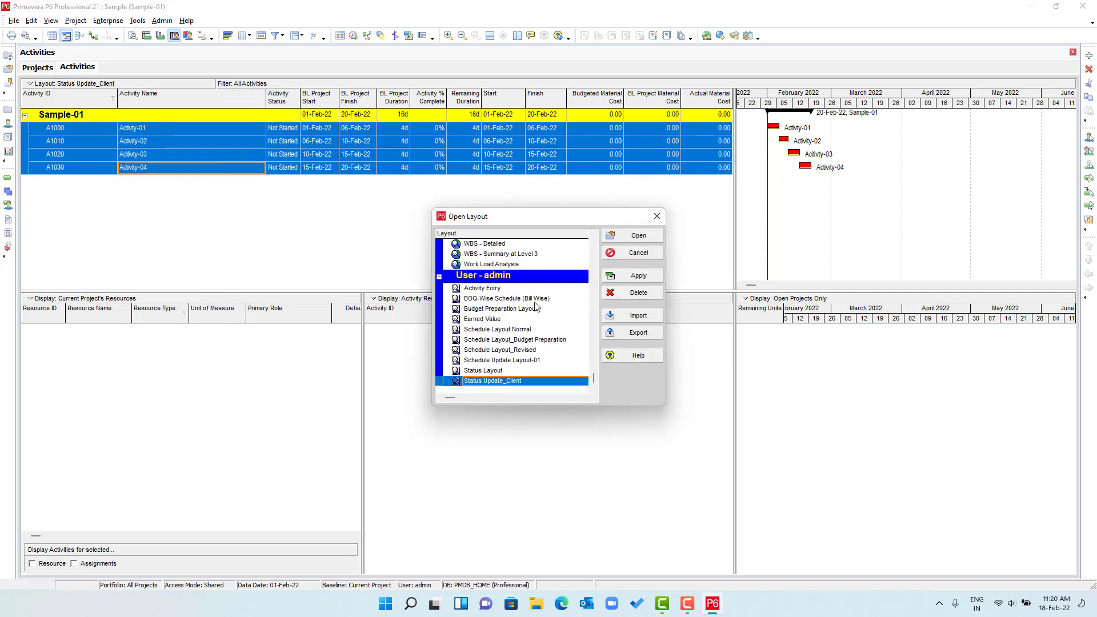
{"action": "left_click", "coordinate": [489, 312]}
{"action": "scroll", "coordinate": [543, 328], "scroll_direction": "up", "scroll_amount": 1}
{"action": "scroll", "coordinate": [544, 329], "scroll_direction": "down", "scroll_amount": 1}
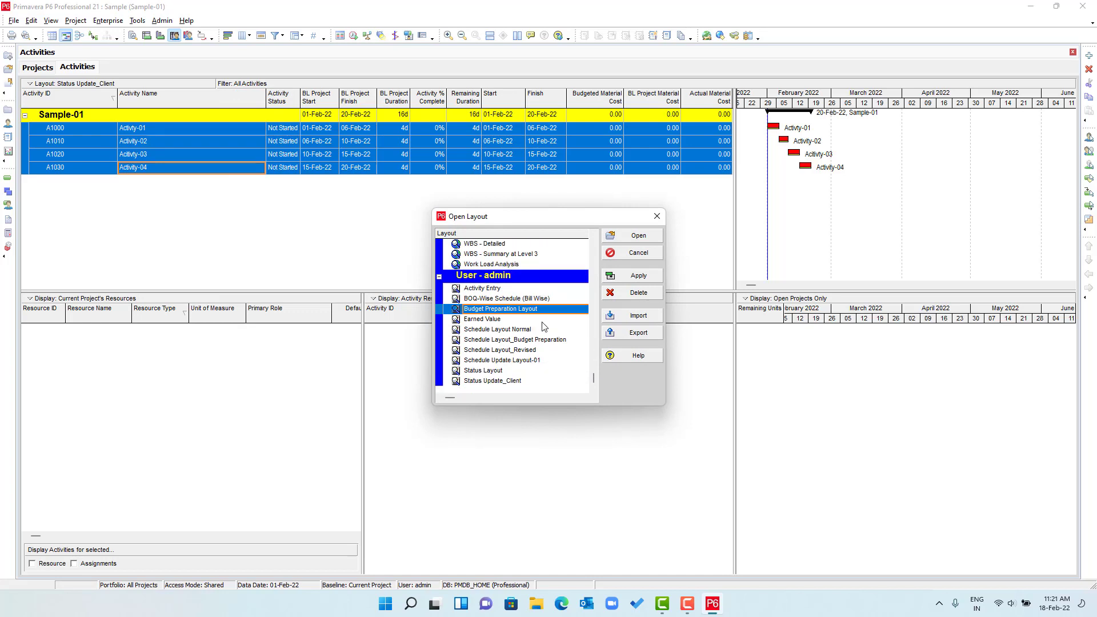
{"action": "scroll", "coordinate": [545, 315], "scroll_direction": "up", "scroll_amount": 4}
{"action": "scroll", "coordinate": [531, 313], "scroll_direction": "up", "scroll_amount": 8}
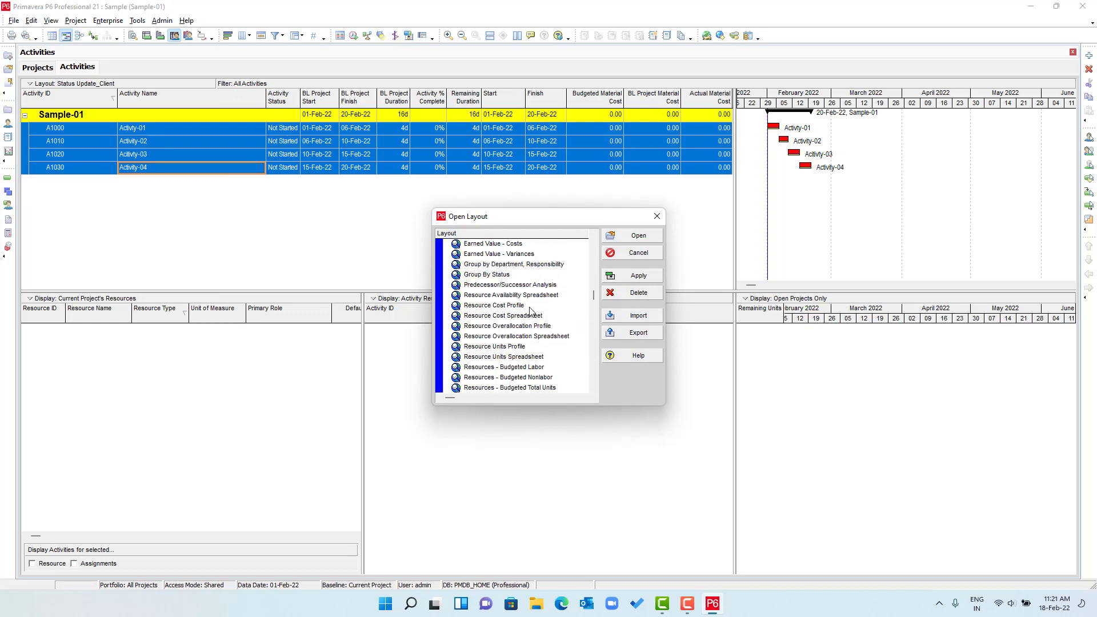
{"action": "left_click", "coordinate": [511, 296]}
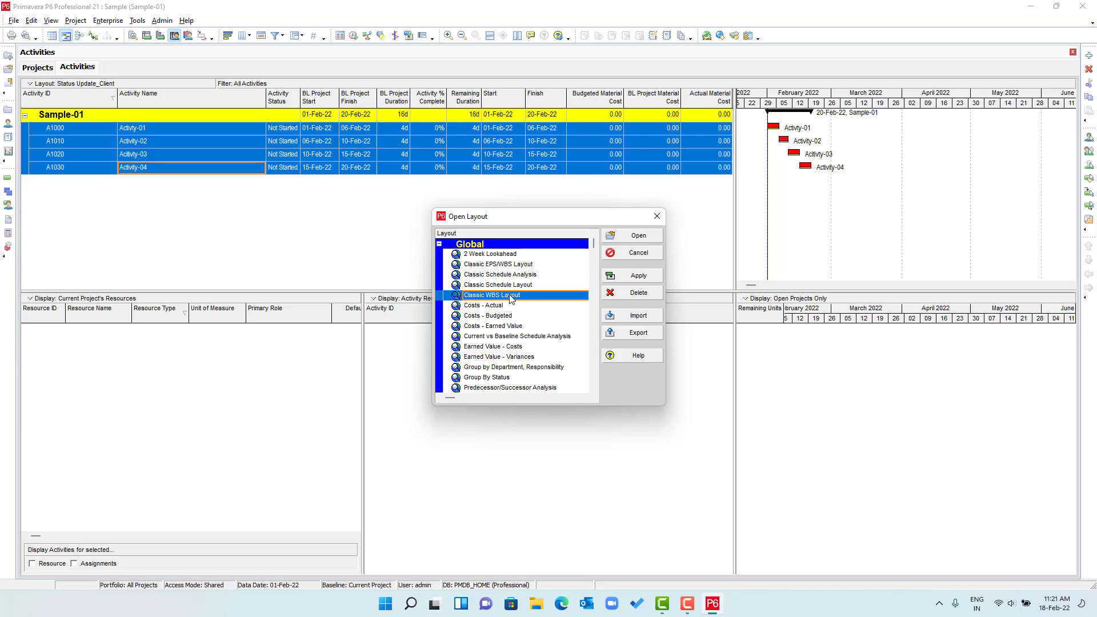
{"action": "left_click", "coordinate": [639, 277]}
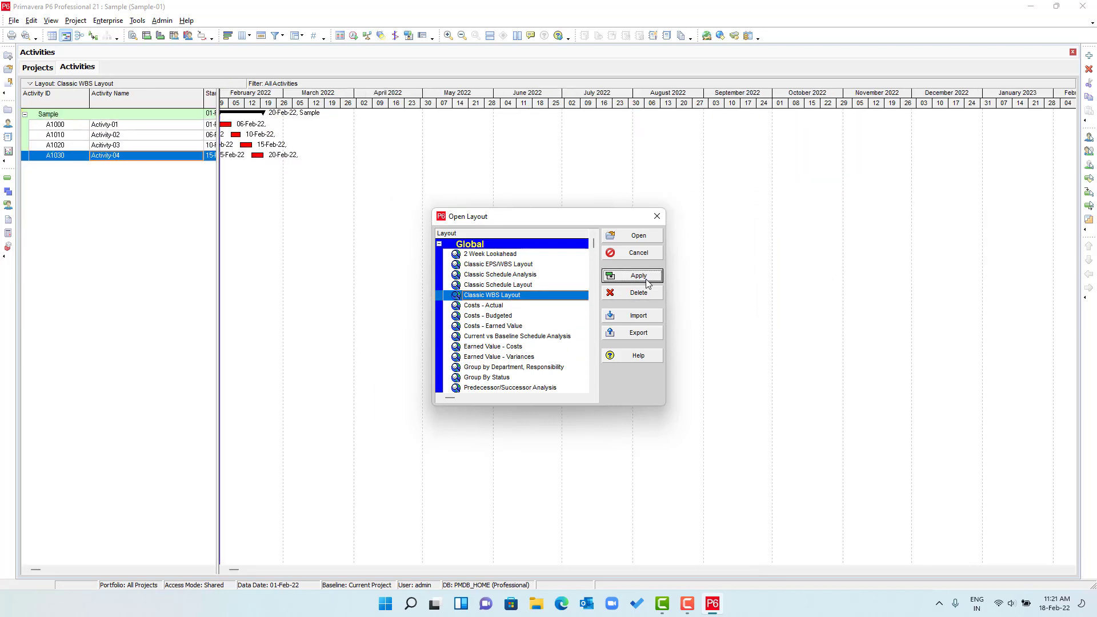
{"action": "left_click", "coordinate": [634, 236]}
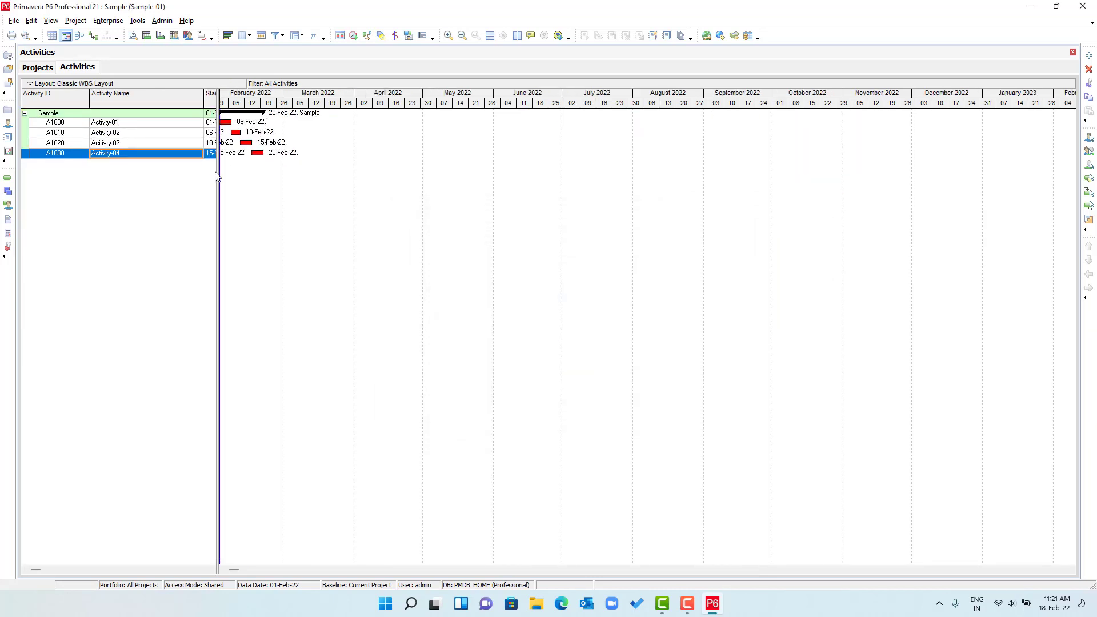
- Widen the table to show Start, Finish and Resources, and review activities A1000–A1030
{"action": "left_click_drag", "start_coordinate": [226, 175], "coordinate": [487, 190]}
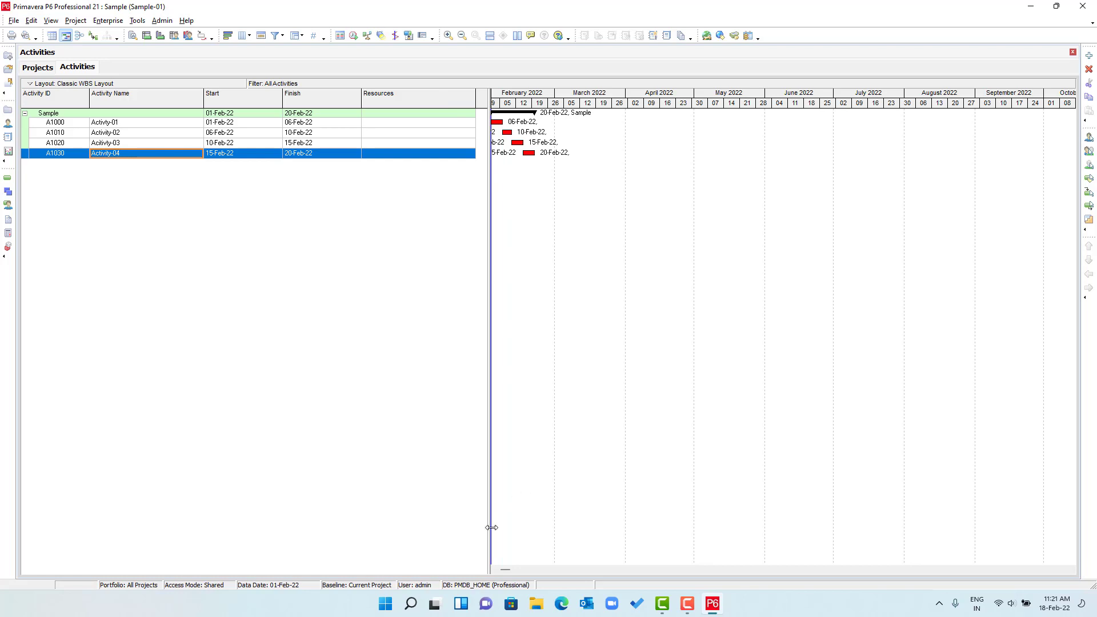
{"action": "left_click_drag", "start_coordinate": [502, 571], "coordinate": [502, 571]}
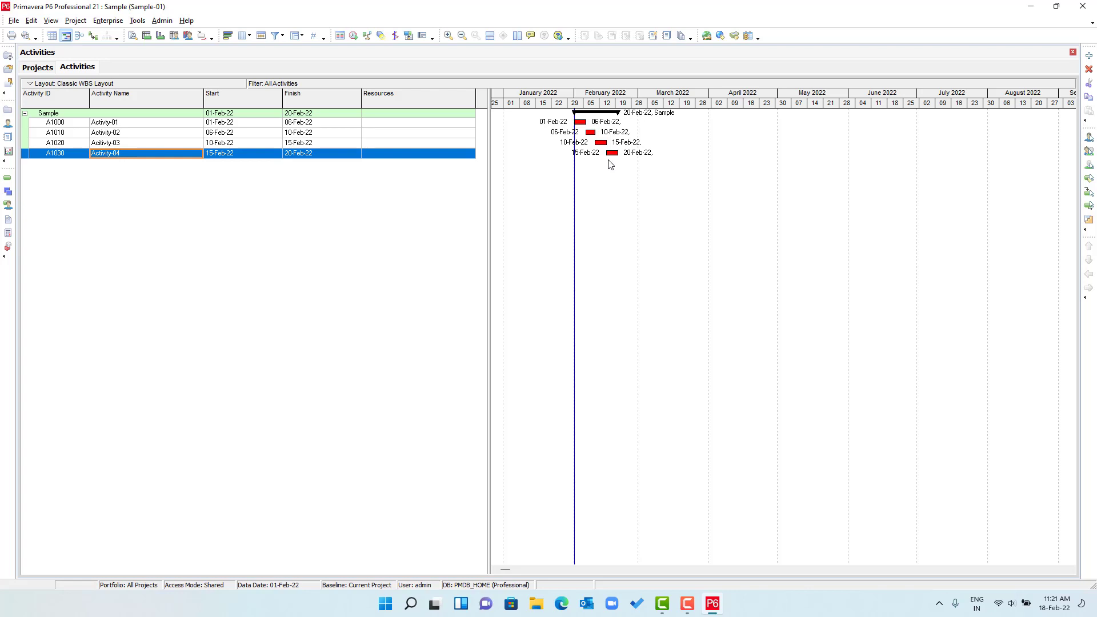
{"action": "left_click", "coordinate": [167, 126]}
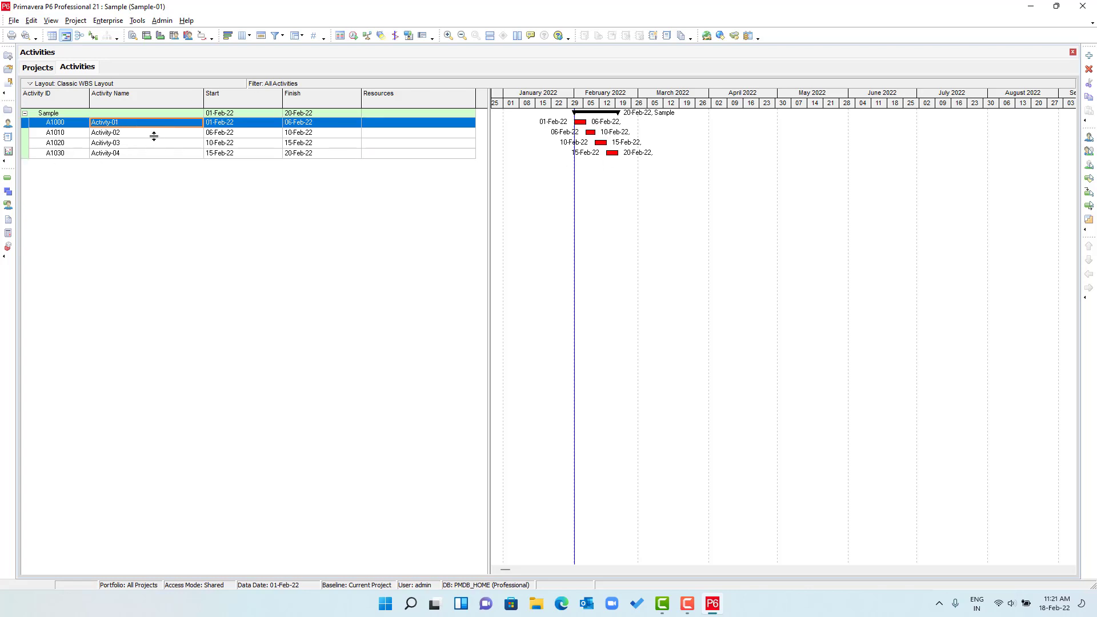
{"action": "left_click", "coordinate": [154, 135]}
{"action": "left_click", "coordinate": [153, 144]}
{"action": "left_click", "coordinate": [155, 154]}
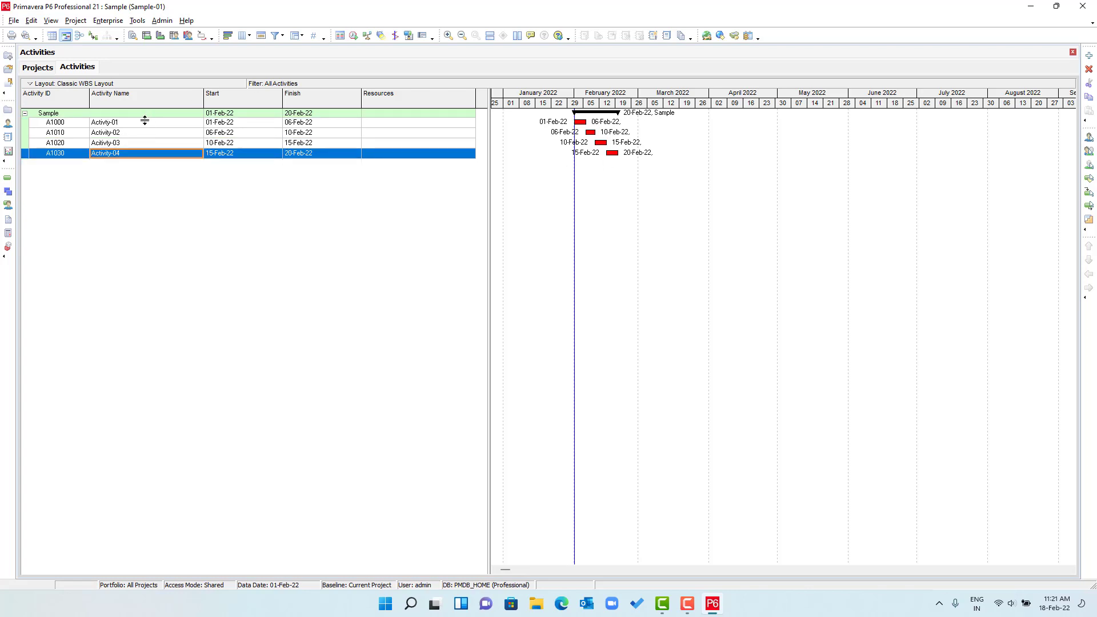
{"action": "left_click", "coordinate": [145, 121]}
{"action": "left_click", "coordinate": [147, 132]}
{"action": "left_click", "coordinate": [148, 143]}
{"action": "left_click", "coordinate": [149, 153]}
{"action": "left_click", "coordinate": [108, 20]}
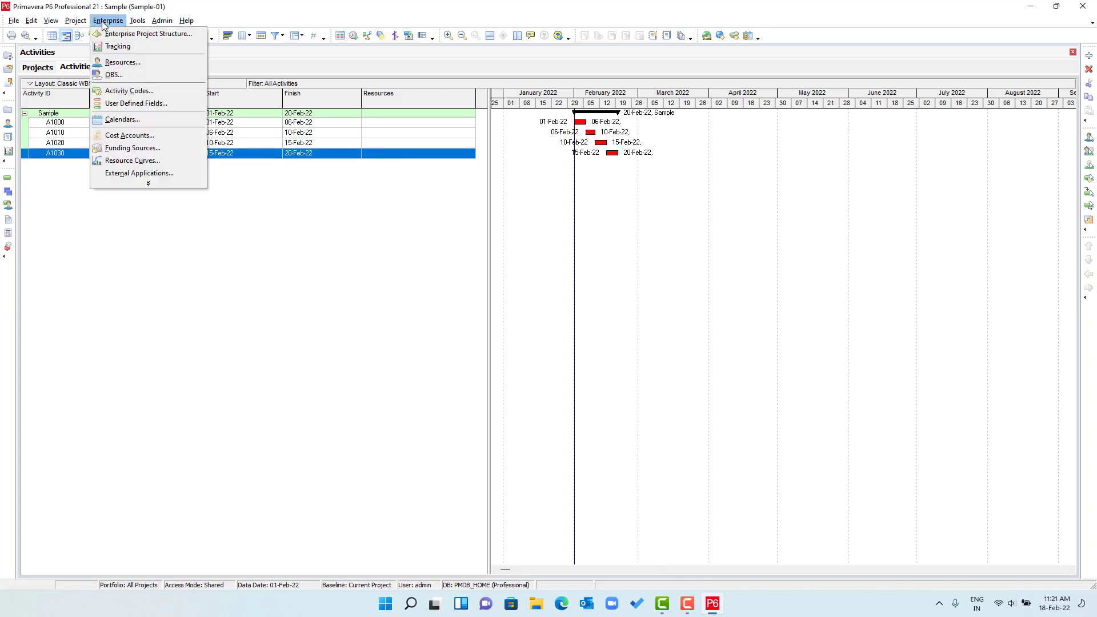
- Open the Resources dictionary filtered to show All Resources
{"action": "left_click", "coordinate": [122, 61]}
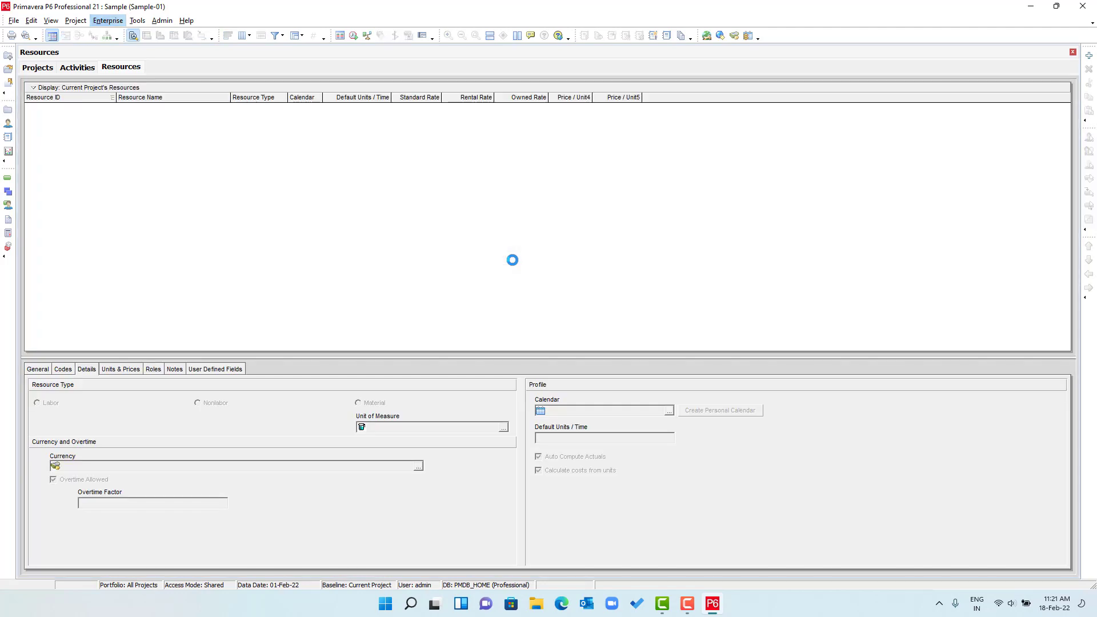
{"action": "left_click", "coordinate": [57, 87]}
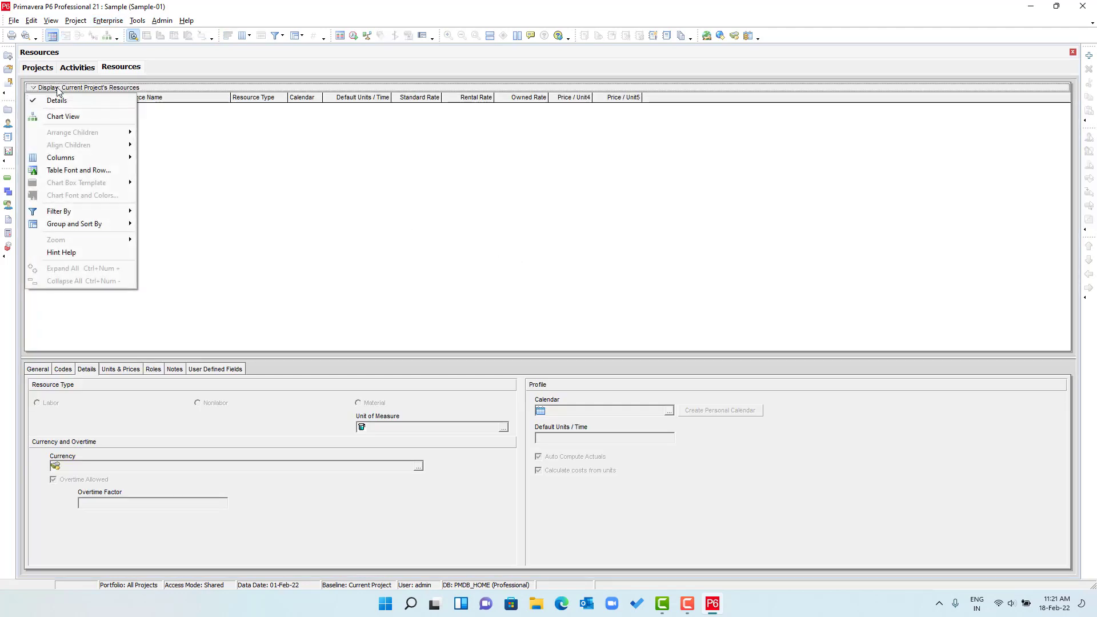
{"action": "mouse_move", "coordinate": [118, 219]}
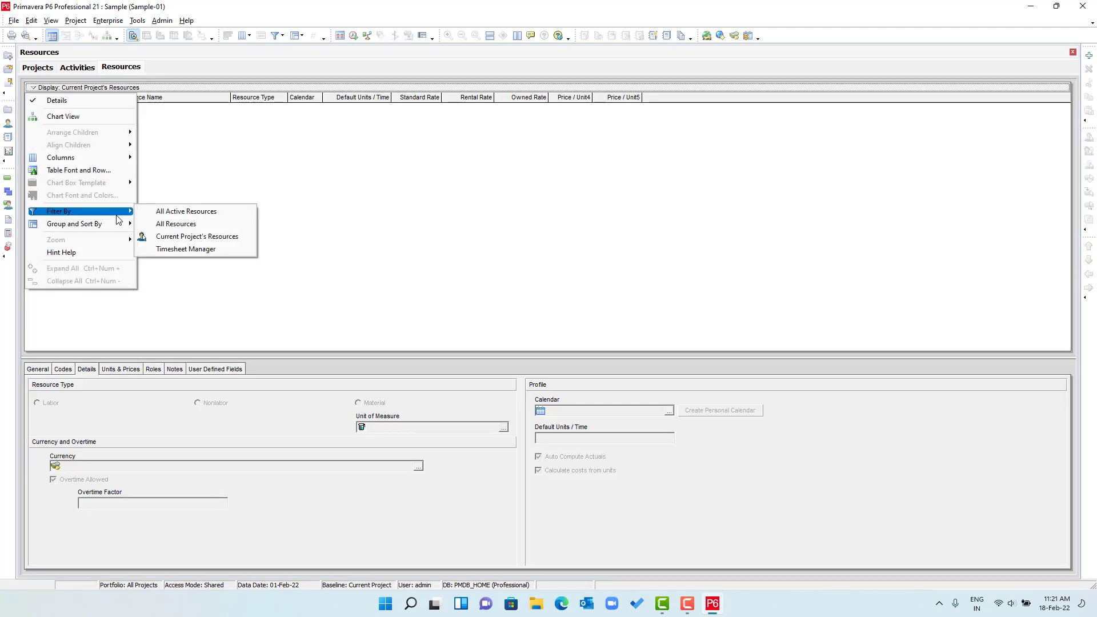
{"action": "left_click", "coordinate": [193, 225]}
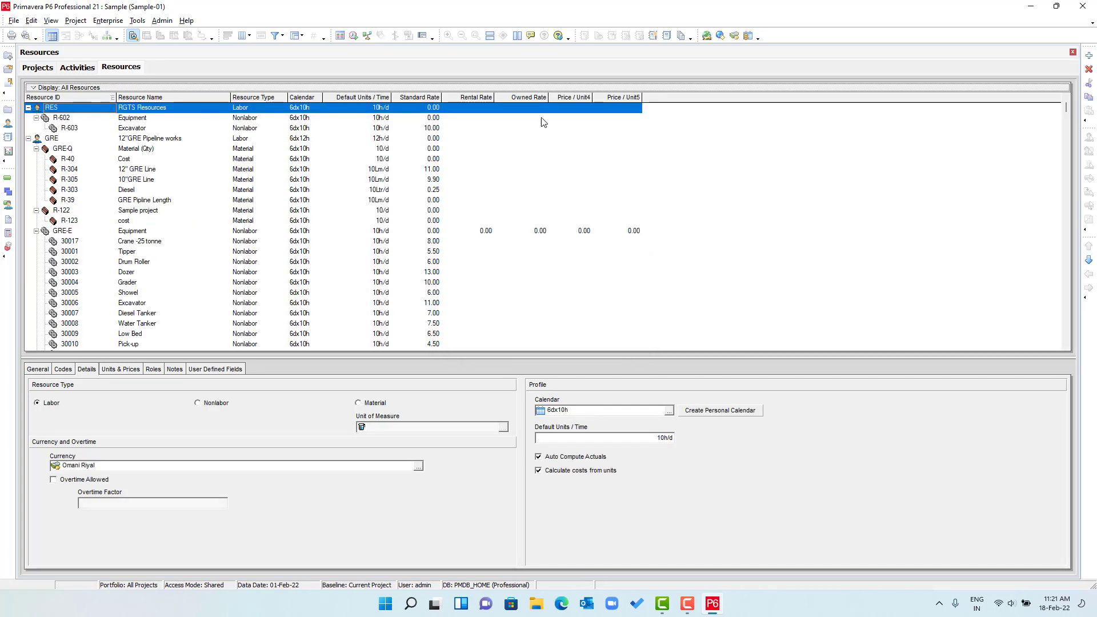
- Add a top-level resource with ID and name Sample-01, then add a child resource beneath it
{"action": "left_click", "coordinate": [1089, 55]}
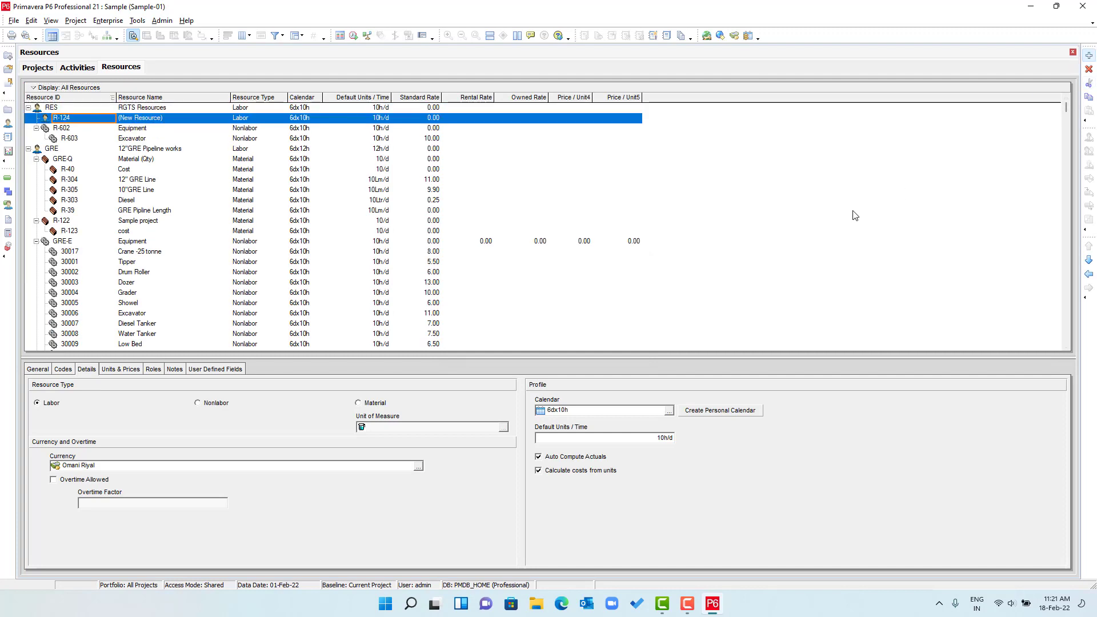
{"action": "left_click", "coordinate": [1089, 274]}
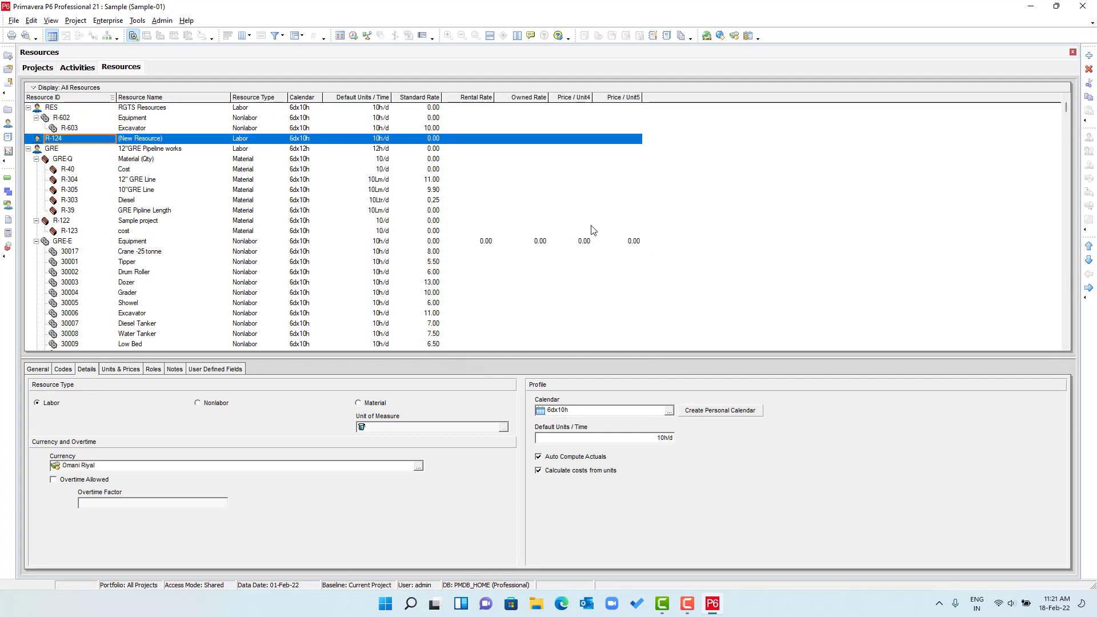
{"action": "left_click", "coordinate": [85, 141]}
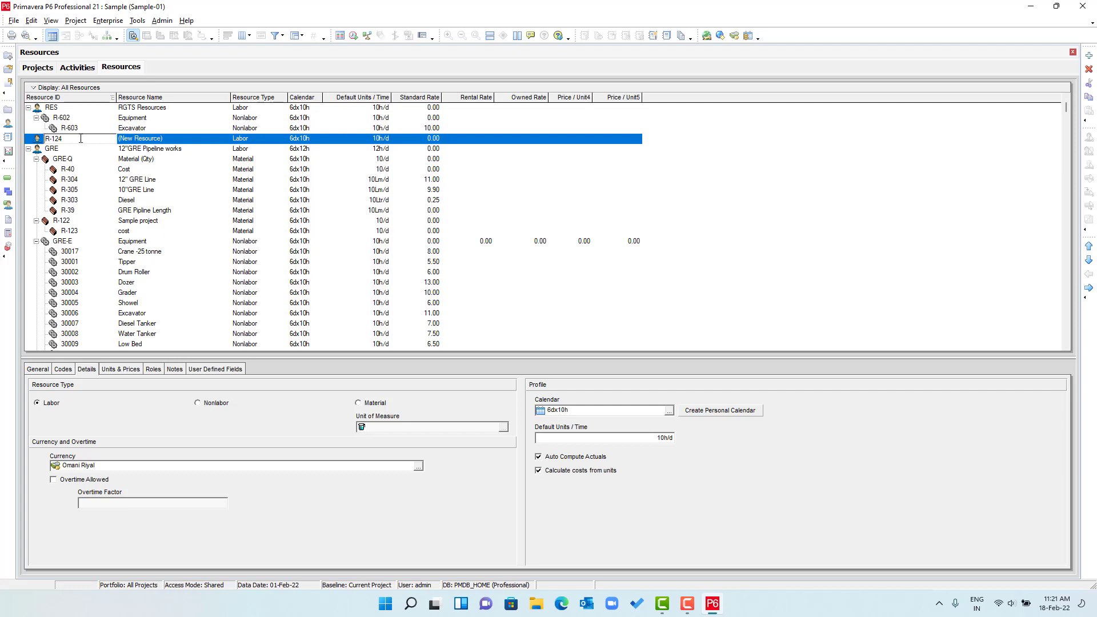
{"action": "left_click_drag", "start_coordinate": [80, 138], "coordinate": [26, 130]}
{"action": "type", "text": "Sample-01"}
{"action": "key", "text": "Return"}
{"action": "left_click", "coordinate": [172, 143]}
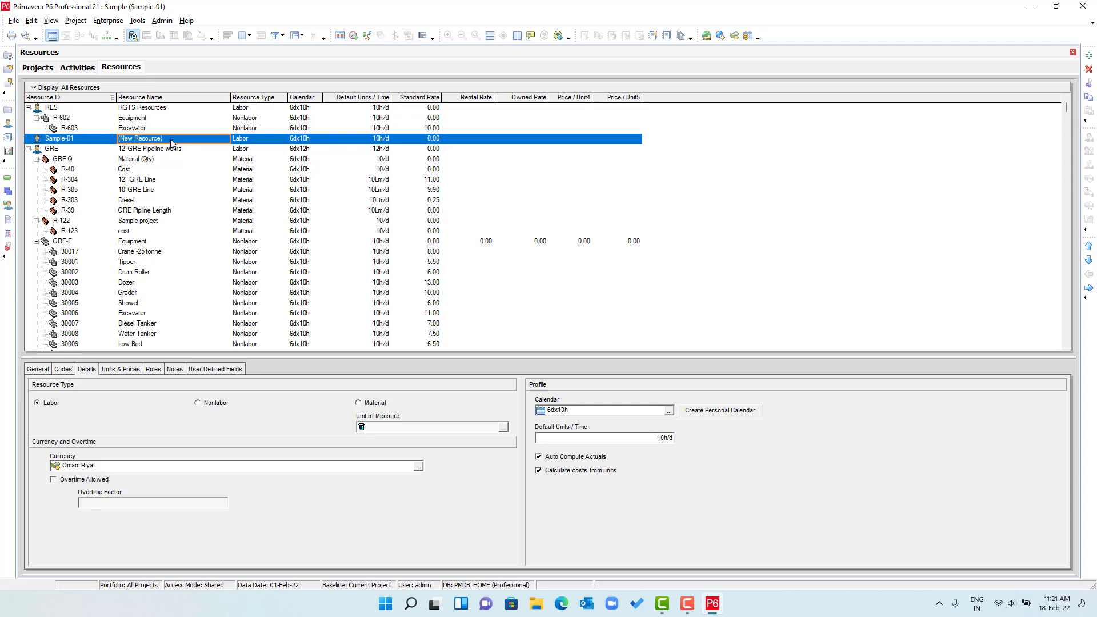
{"action": "type", "text": "Sample-"}
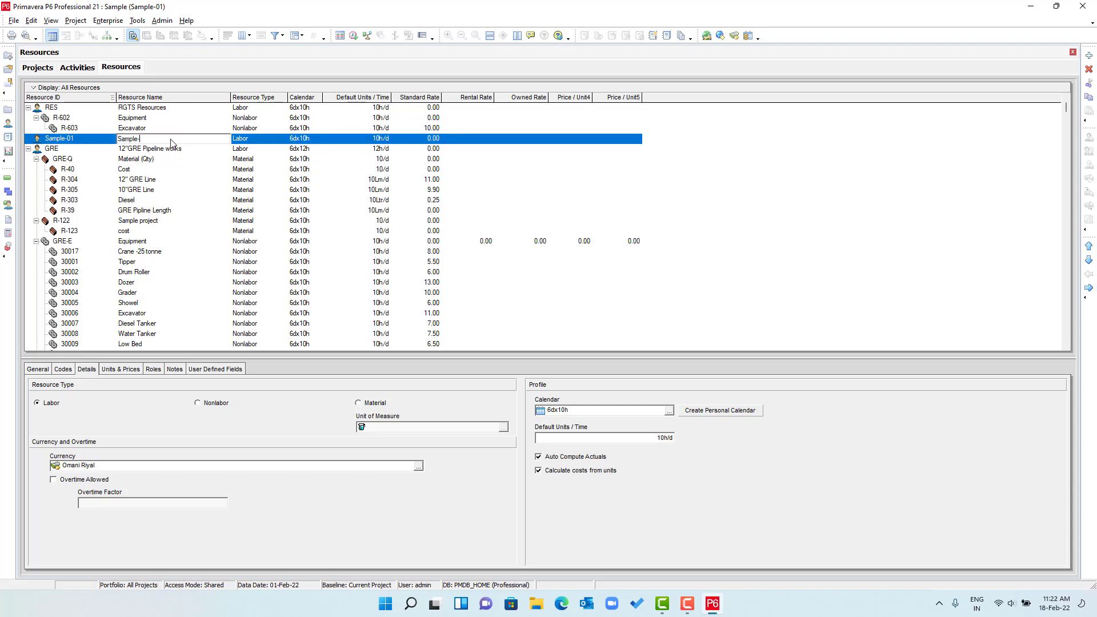
{"action": "type", "text": "01"}
{"action": "key", "text": "Return"}
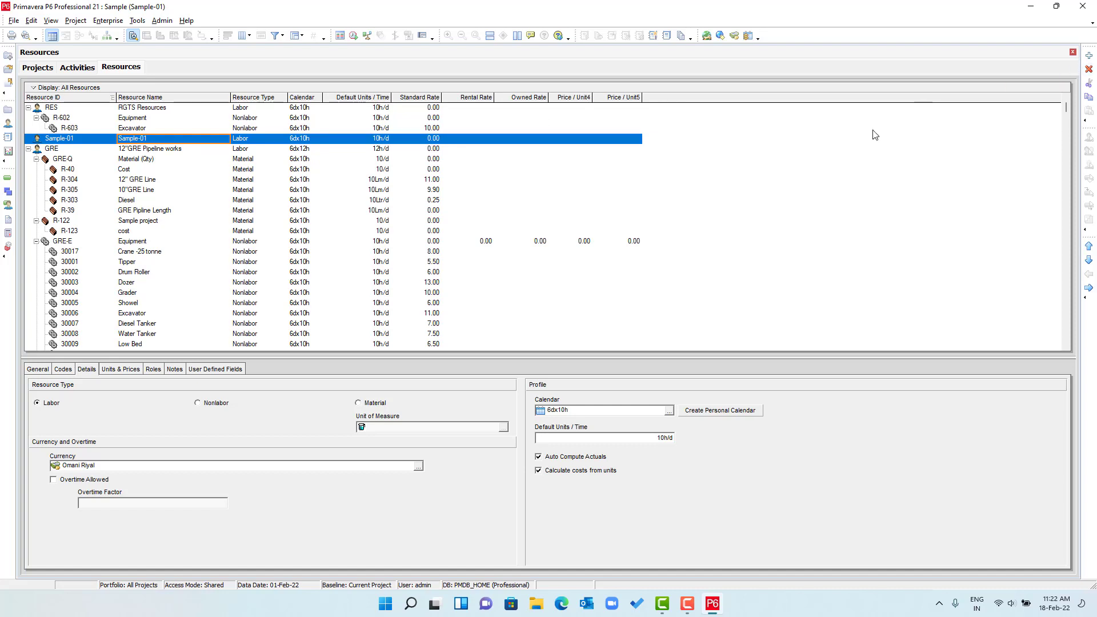
{"action": "left_click", "coordinate": [1088, 55]}
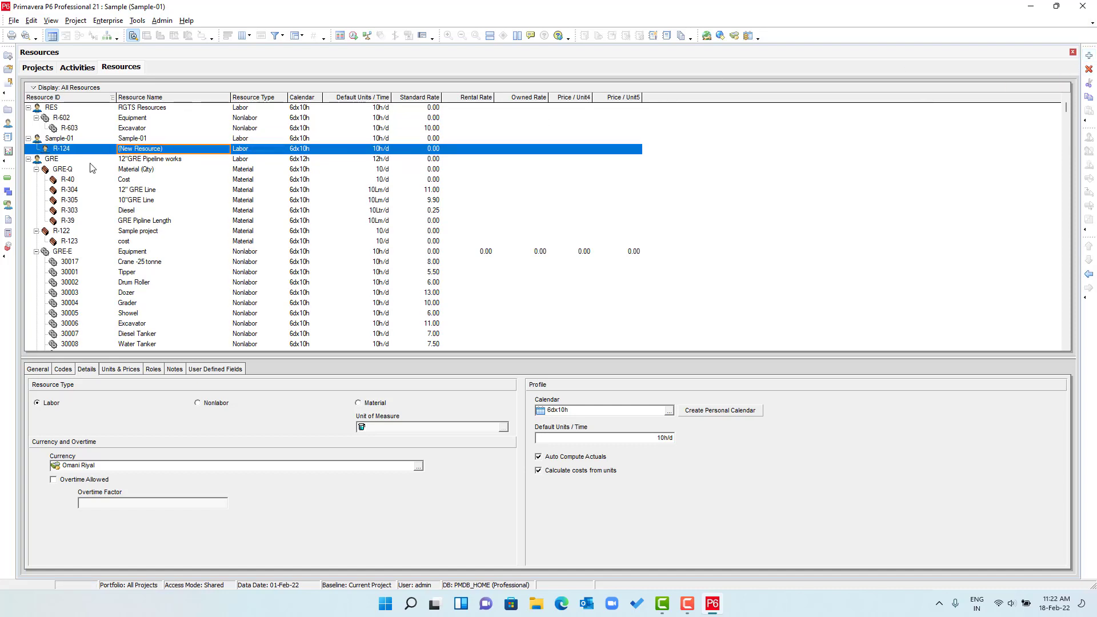
- Rename resource R-124 to COST
{"action": "left_click", "coordinate": [89, 151]}
{"action": "left_click", "coordinate": [173, 150]}
{"action": "left_click", "coordinate": [174, 150]}
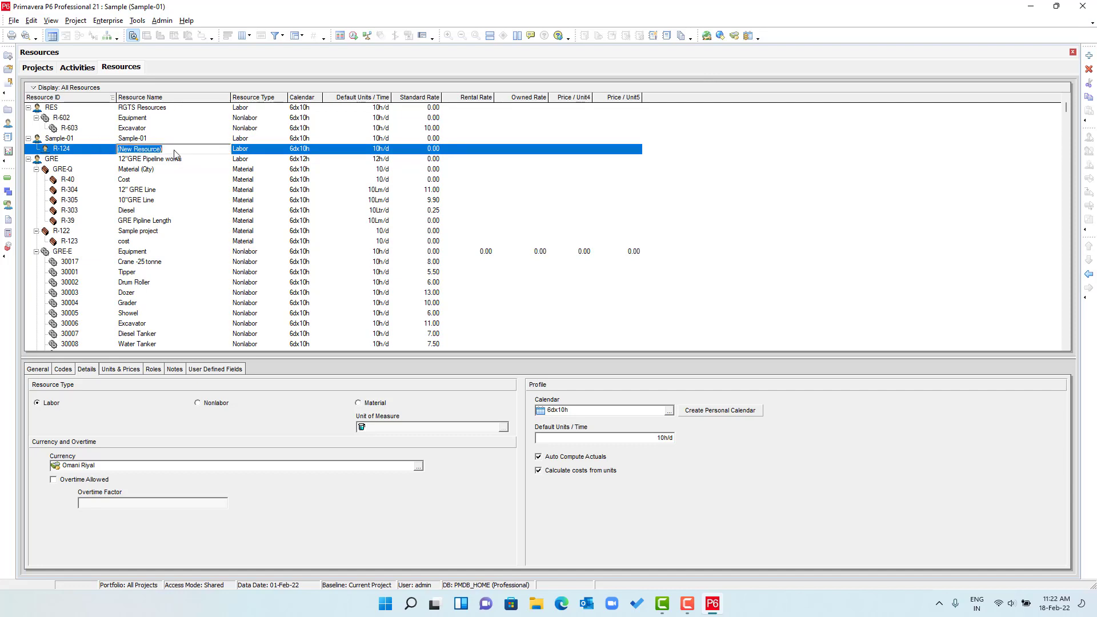
{"action": "type", "text": "COST"}
{"action": "key", "text": "Return"}
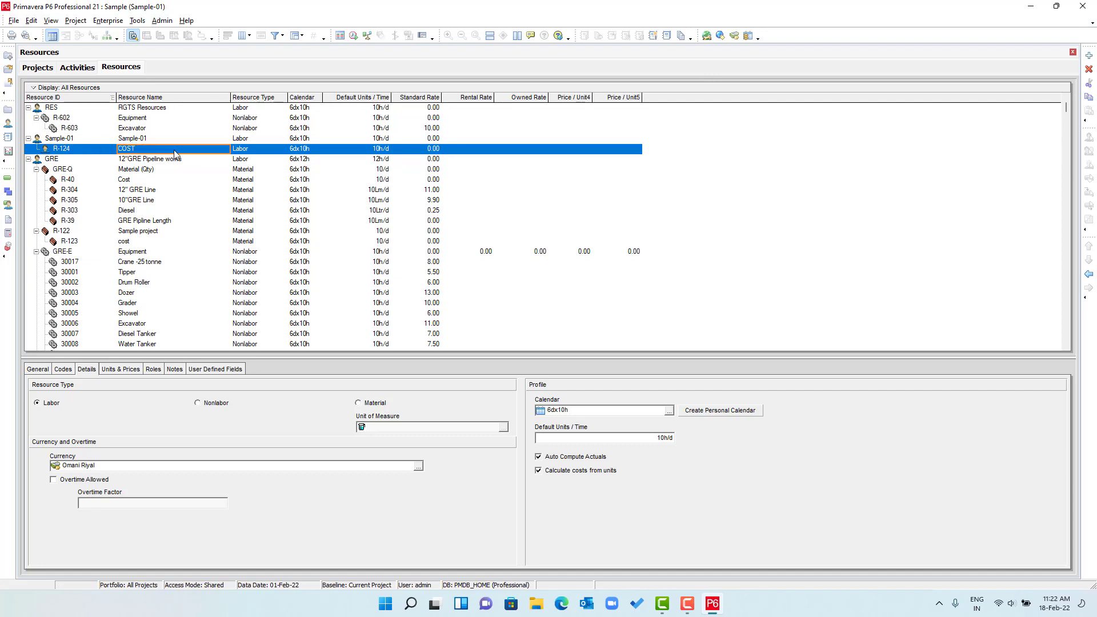
- Change COST's resource type to Material and confirm the change
{"action": "left_click", "coordinate": [255, 149]}
{"action": "left_click", "coordinate": [255, 149]}
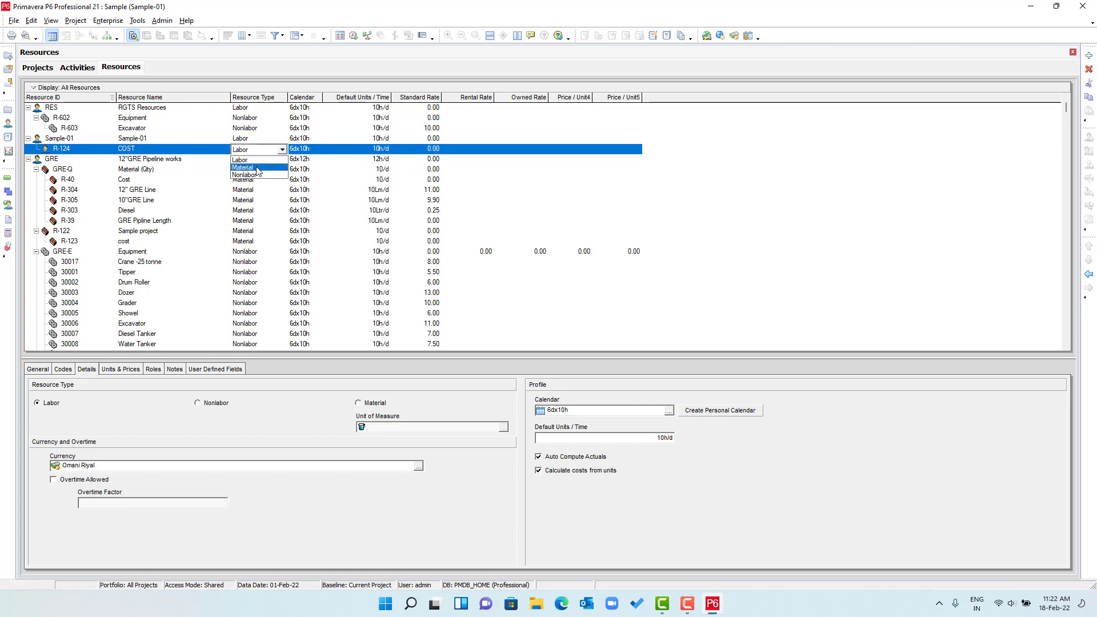
{"action": "left_click", "coordinate": [263, 174]}
{"action": "left_click", "coordinate": [520, 326]}
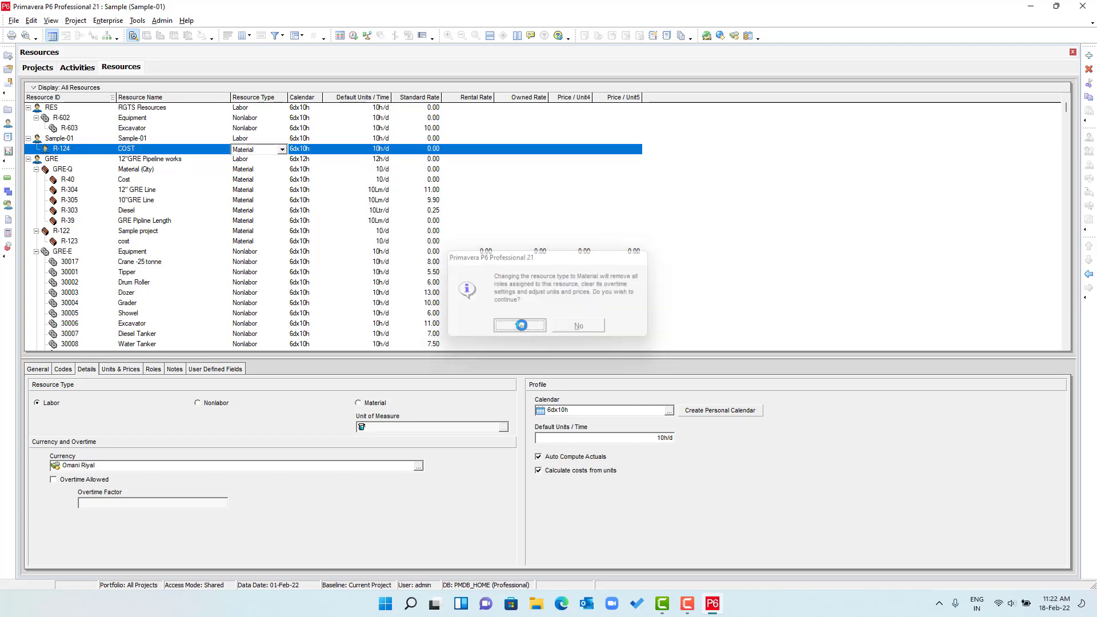
- Review COST's calendar, keep it on 6dx10h, and go to the Activities view
{"action": "left_click", "coordinate": [313, 152]}
{"action": "left_click", "coordinate": [317, 150]}
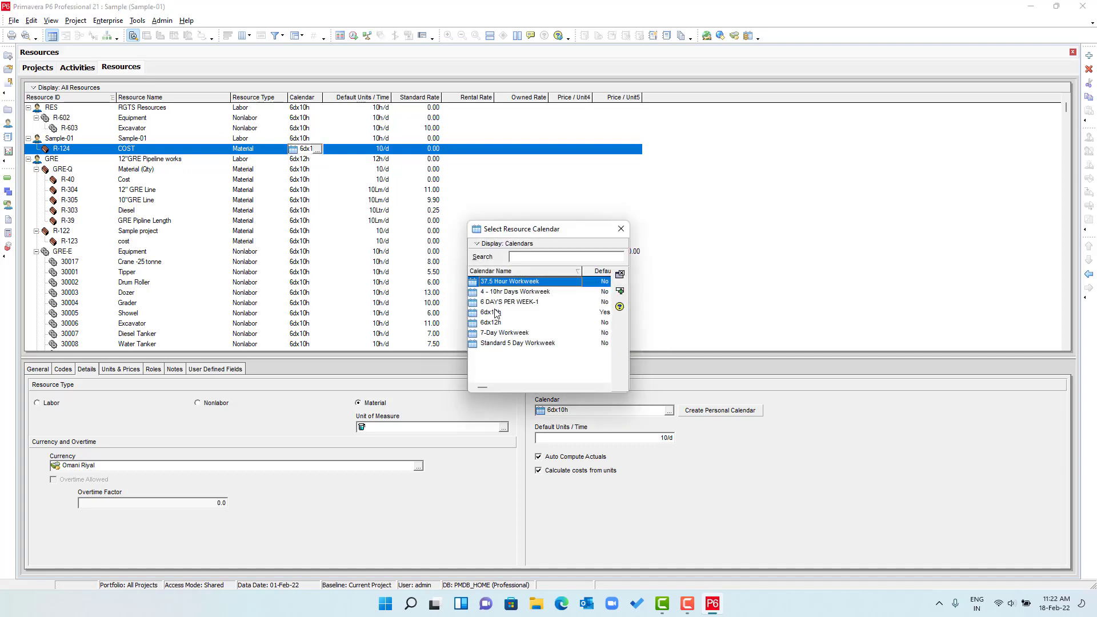
{"action": "left_click", "coordinate": [495, 244]}
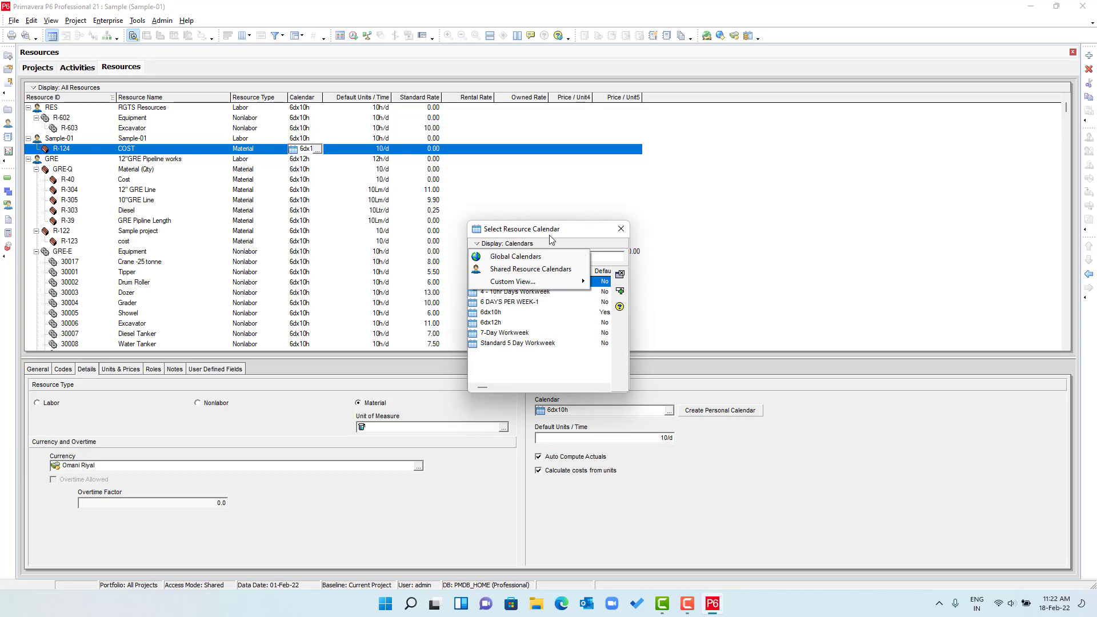
{"action": "left_click_drag", "start_coordinate": [560, 229], "coordinate": [565, 230]}
{"action": "left_click", "coordinate": [627, 230]}
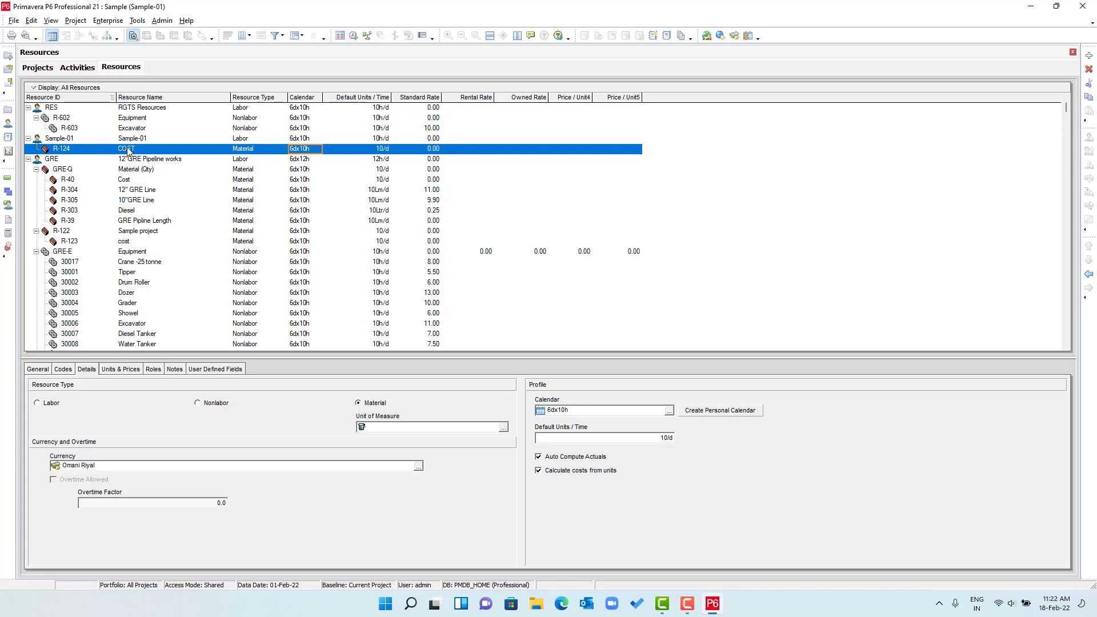
{"action": "left_click", "coordinate": [81, 69]}
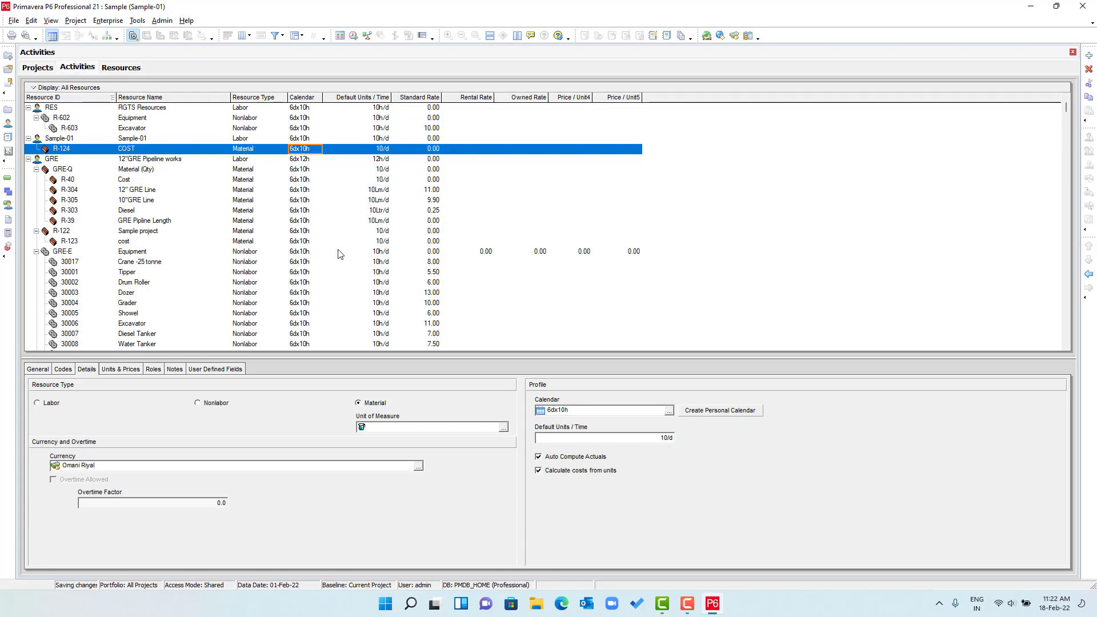
- Assign the COST resource to activities A1000 through A1030
{"action": "left_click", "coordinate": [148, 126]}
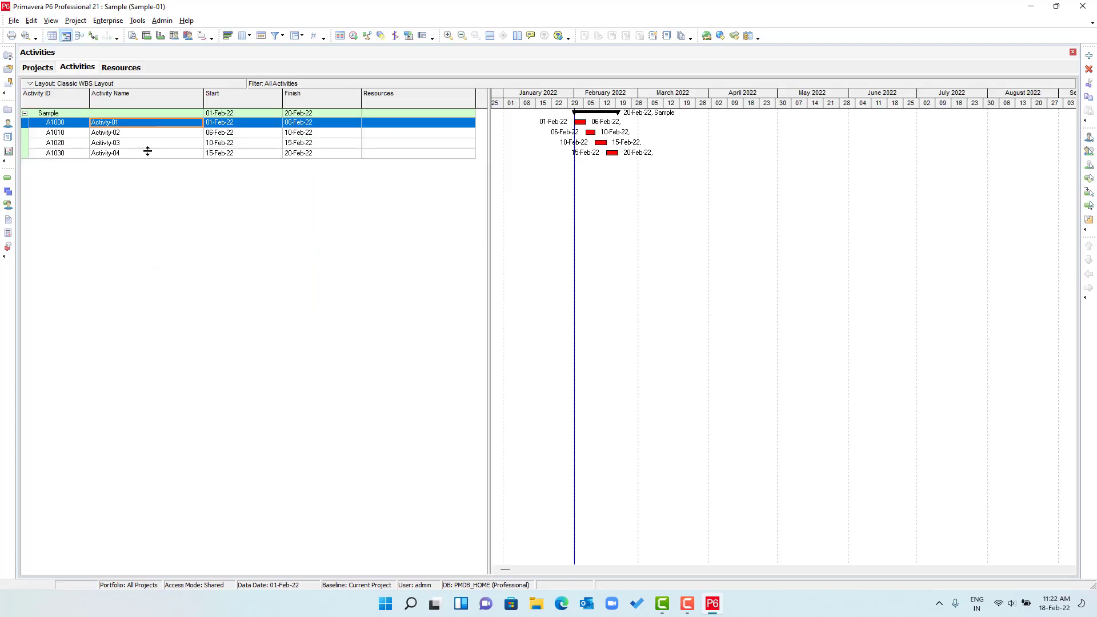
{"action": "left_click", "coordinate": [147, 153], "text": "shift"}
{"action": "right_click", "coordinate": [147, 153]}
{"action": "mouse_move", "coordinate": [223, 296]}
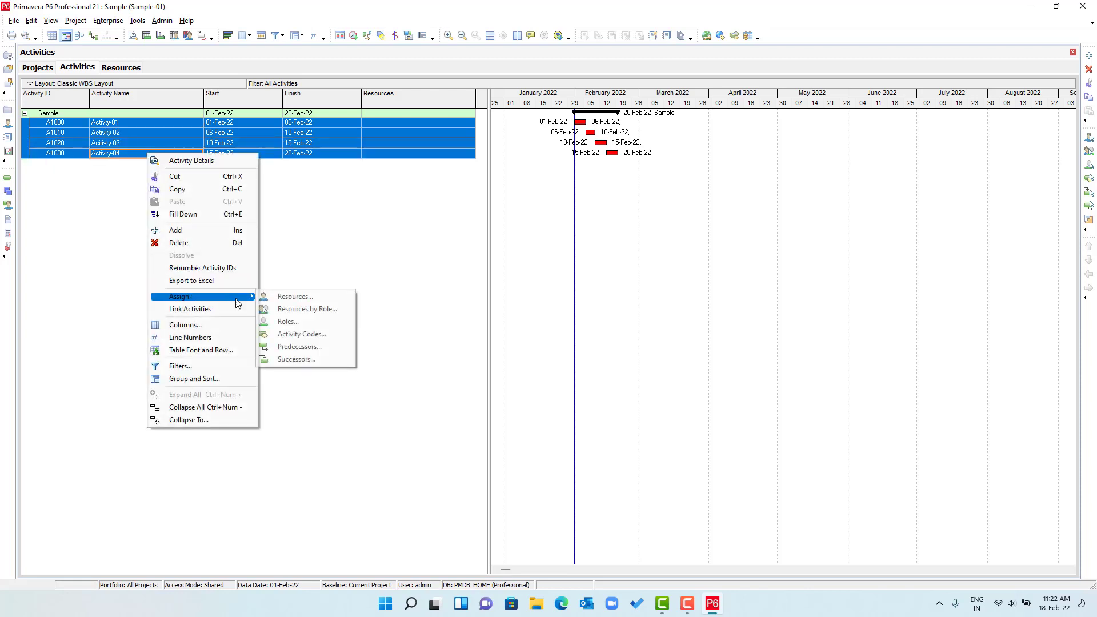
{"action": "left_click", "coordinate": [286, 297]}
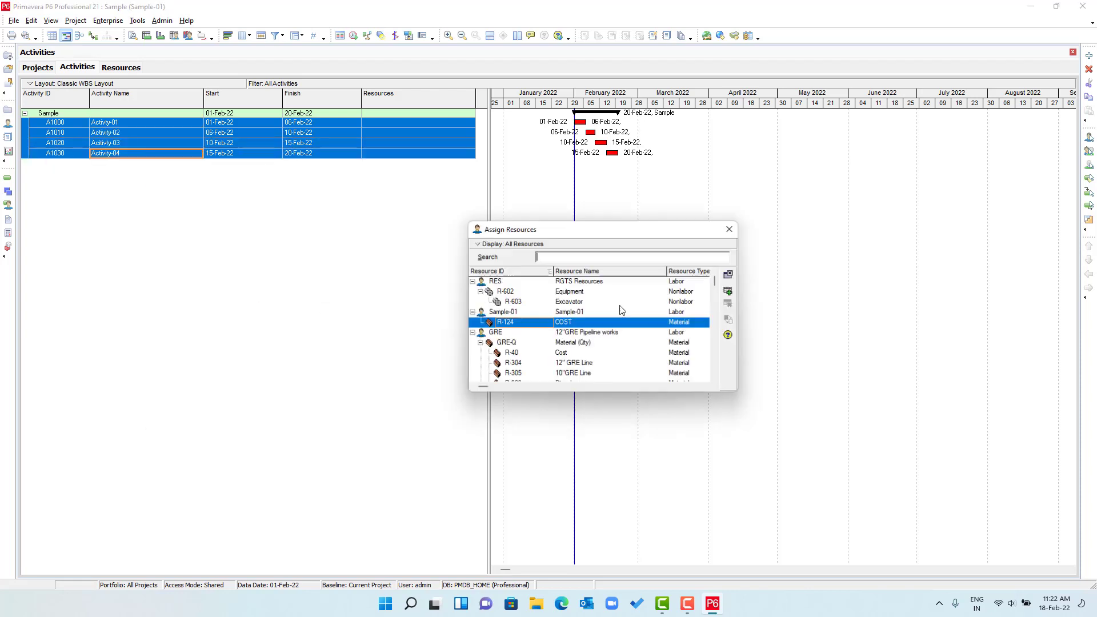
{"action": "double_click", "coordinate": [571, 323]}
{"action": "left_click", "coordinate": [731, 229]}
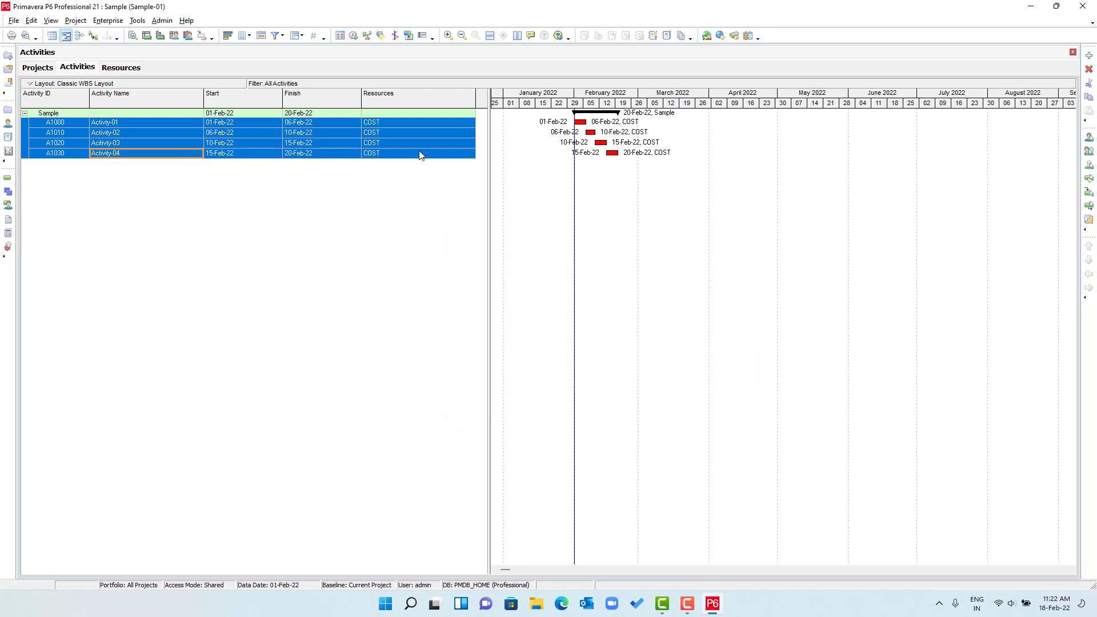
- Narrow the Resources column and show A1000's activity details
{"action": "left_click_drag", "start_coordinate": [476, 98], "coordinate": [406, 98]}
{"action": "left_click", "coordinate": [344, 124]}
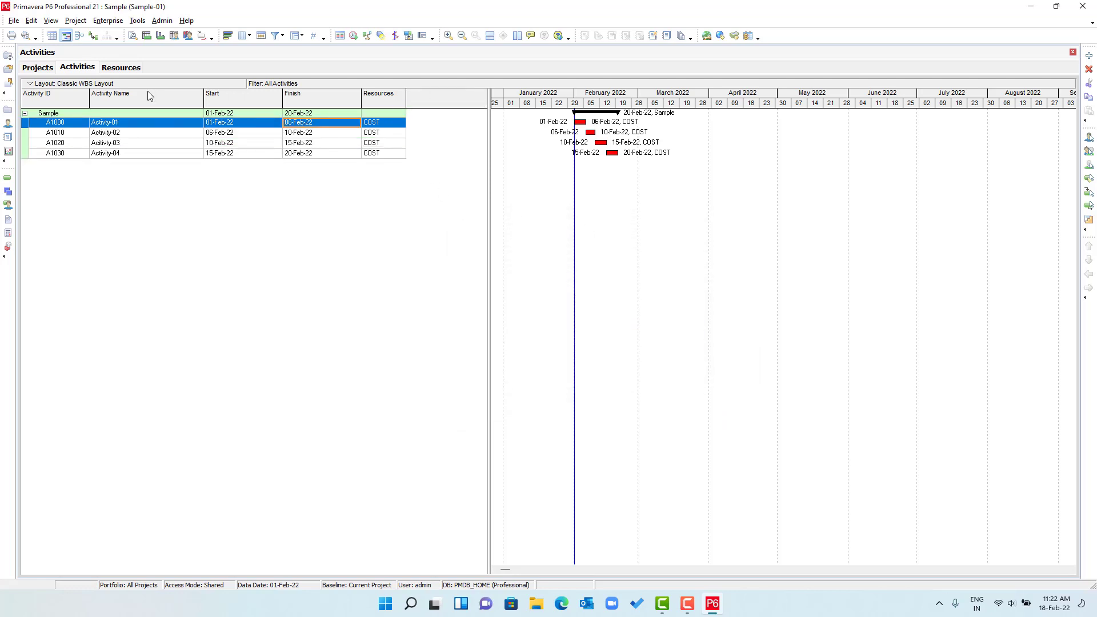
{"action": "left_click", "coordinate": [133, 35]}
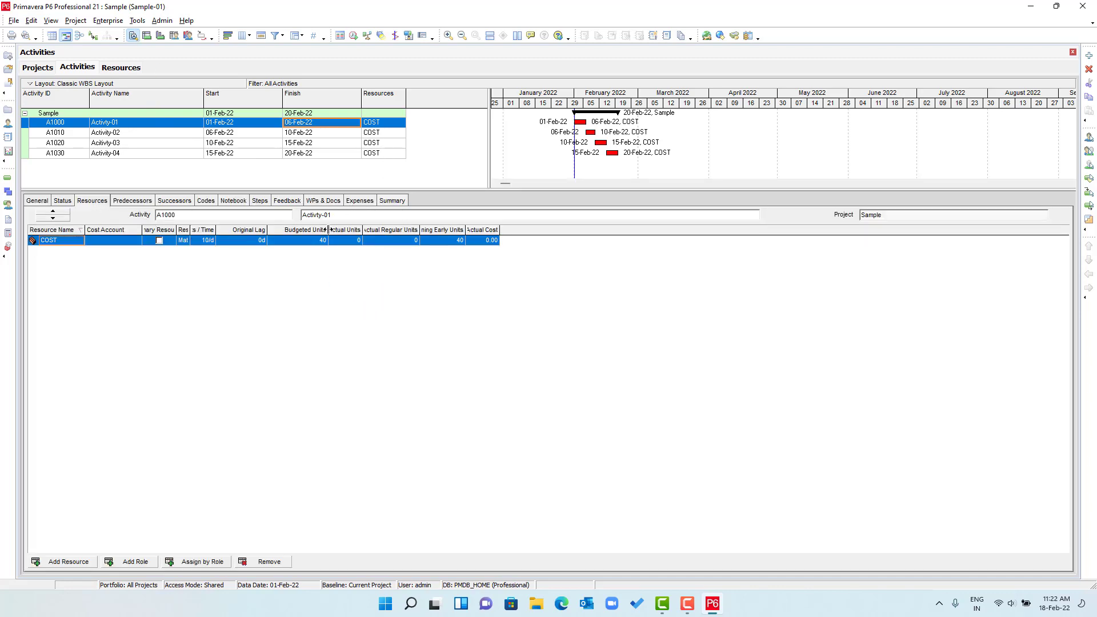
- Resize the Budgeted Units and Actual Cost columns, then select Activity-02
{"action": "left_click_drag", "start_coordinate": [329, 229], "coordinate": [315, 230]}
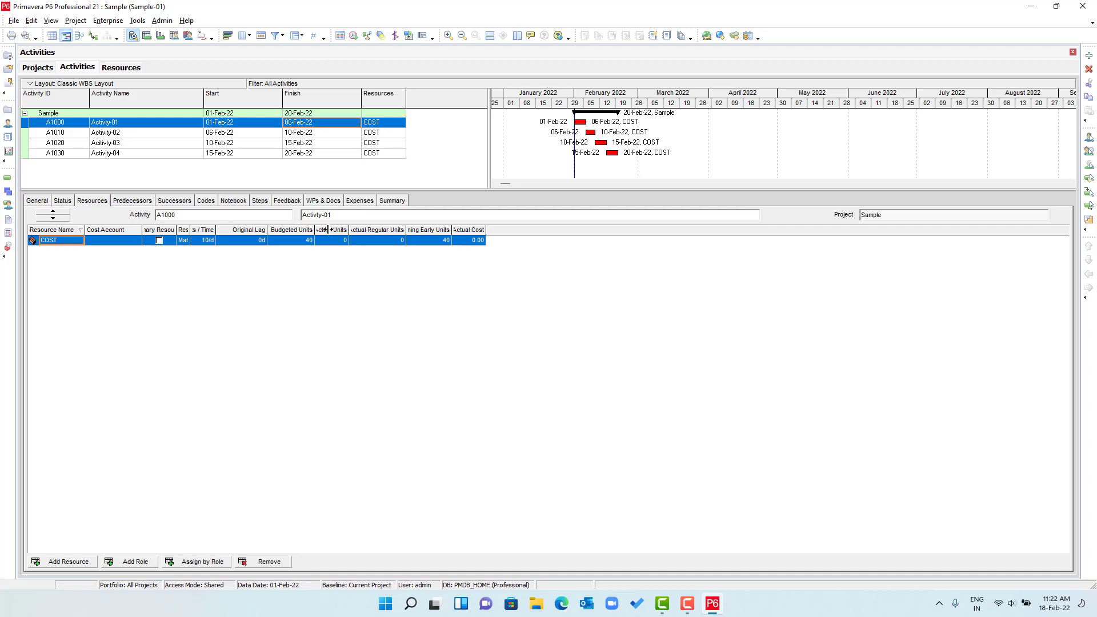
{"action": "double_click", "coordinate": [485, 229]}
{"action": "left_click", "coordinate": [131, 137]}
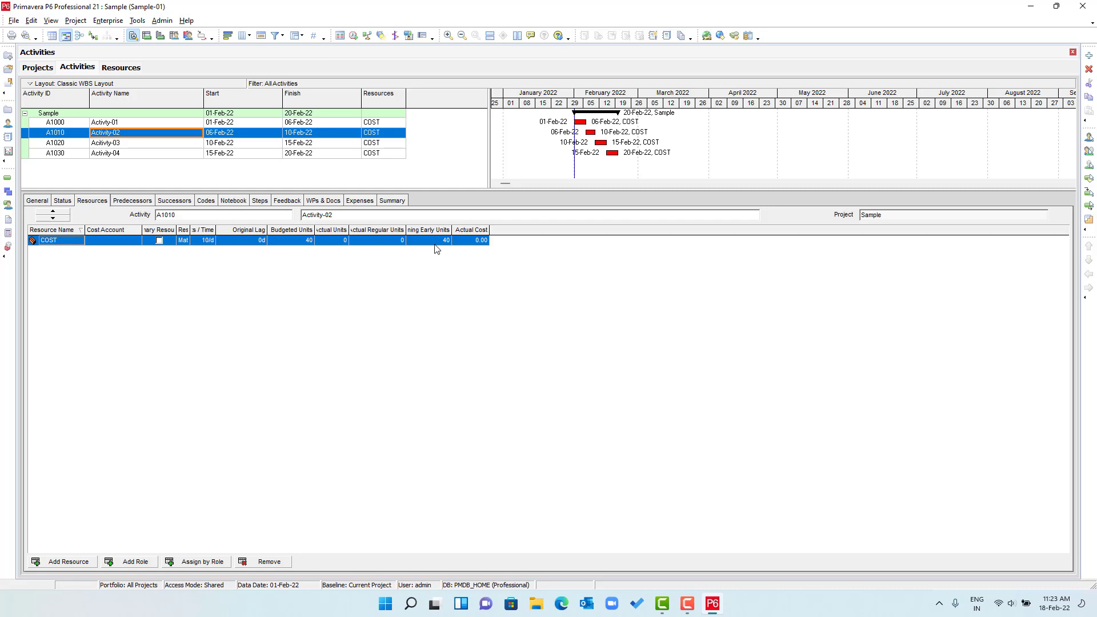
- Add Budgeted Cost from the Costs group to the resource assignment columns
{"action": "right_click", "coordinate": [510, 235]}
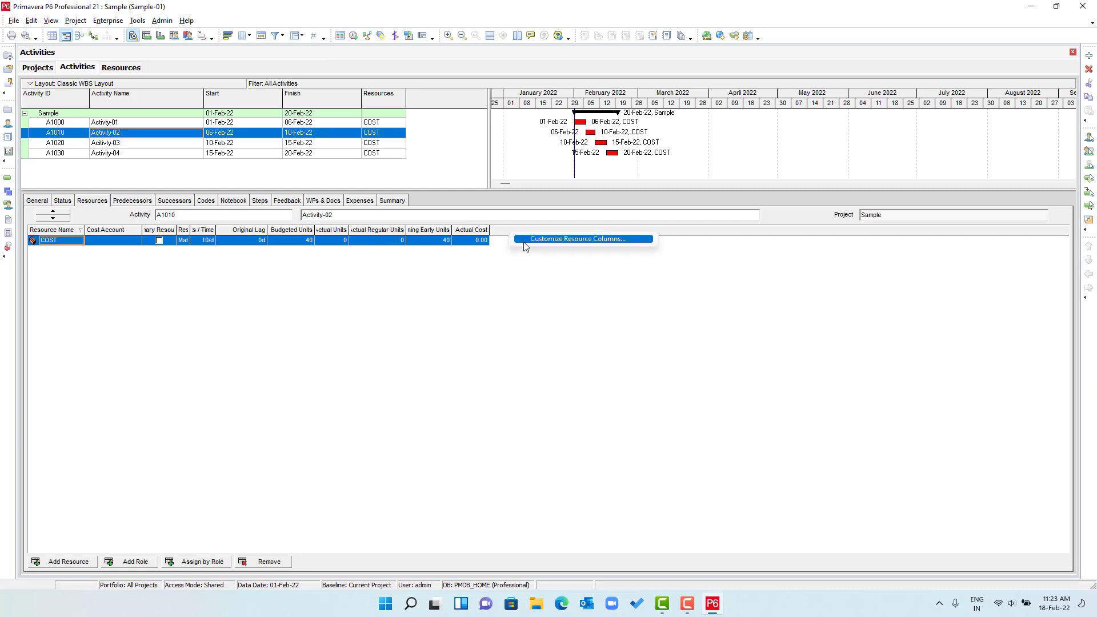
{"action": "left_click", "coordinate": [560, 240]}
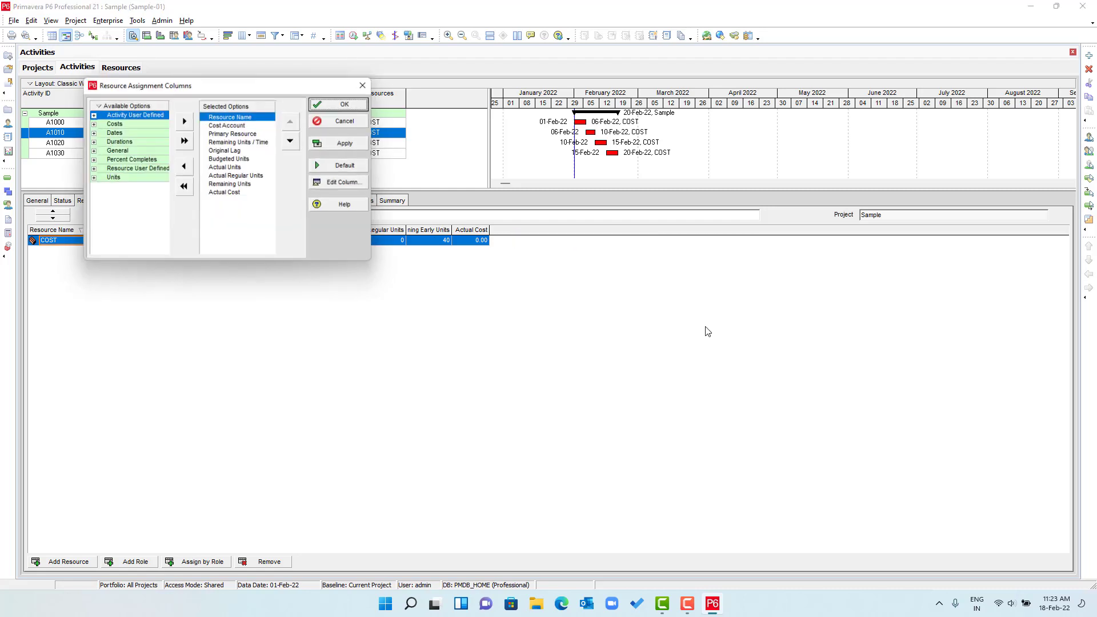
{"action": "left_click", "coordinate": [235, 160]}
{"action": "left_click", "coordinate": [90, 124]}
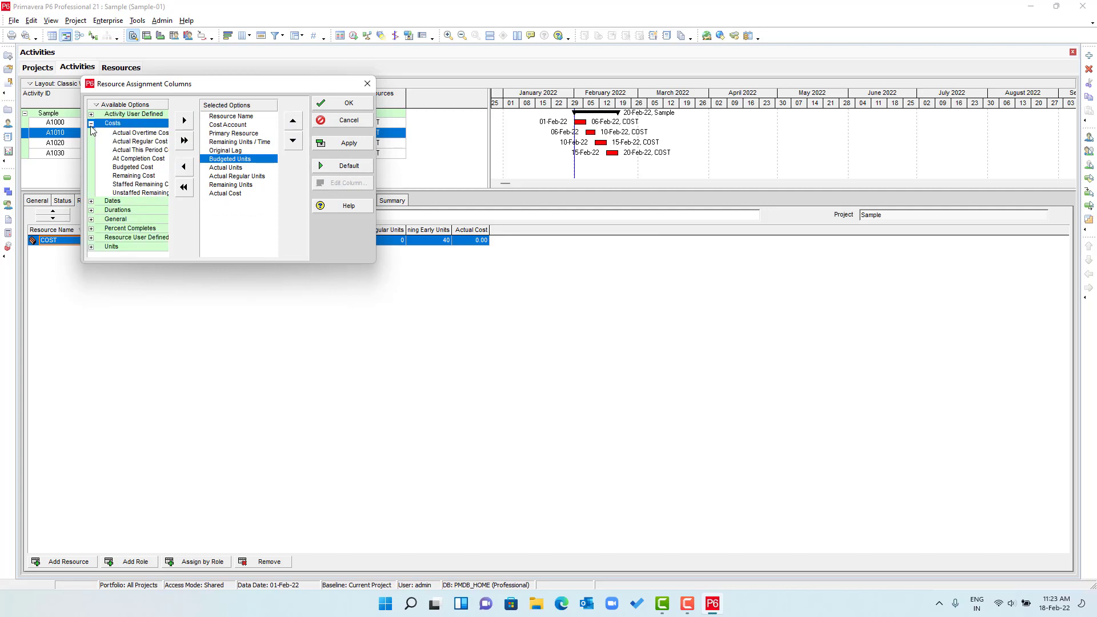
{"action": "left_click", "coordinate": [137, 167]}
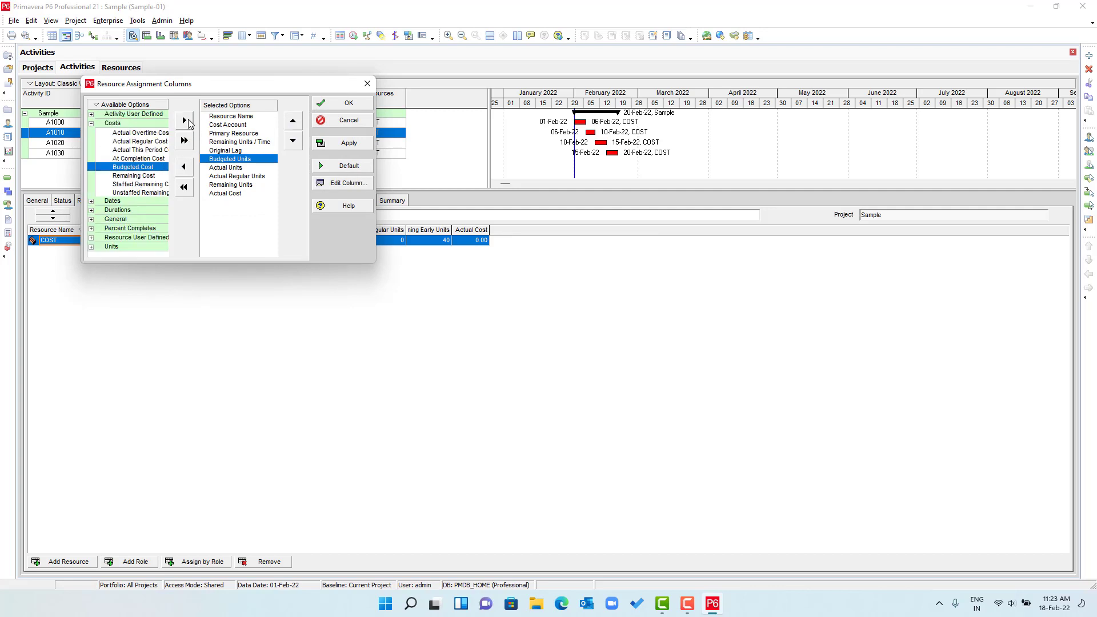
{"action": "left_click", "coordinate": [184, 121]}
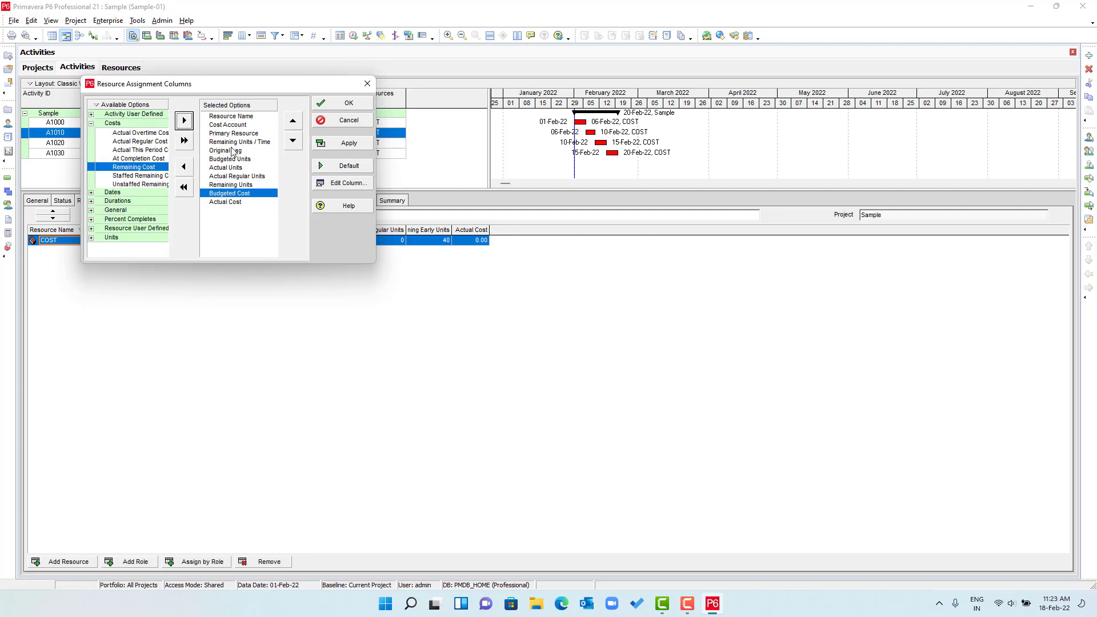
{"action": "left_click", "coordinate": [348, 144]}
{"action": "left_click", "coordinate": [350, 104]}
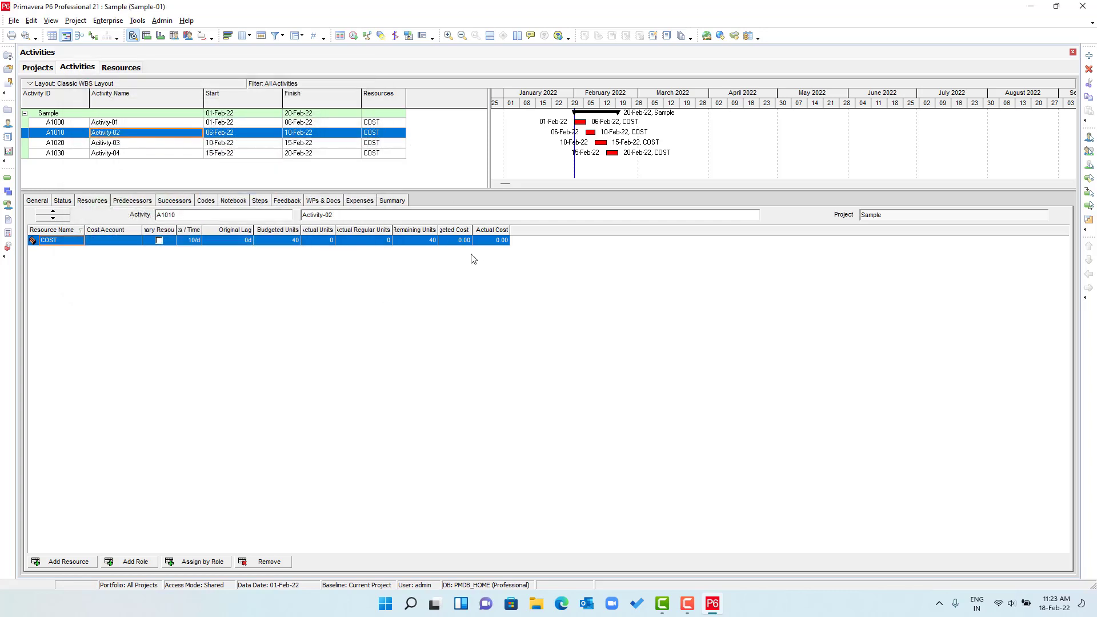
{"action": "left_click", "coordinate": [456, 241]}
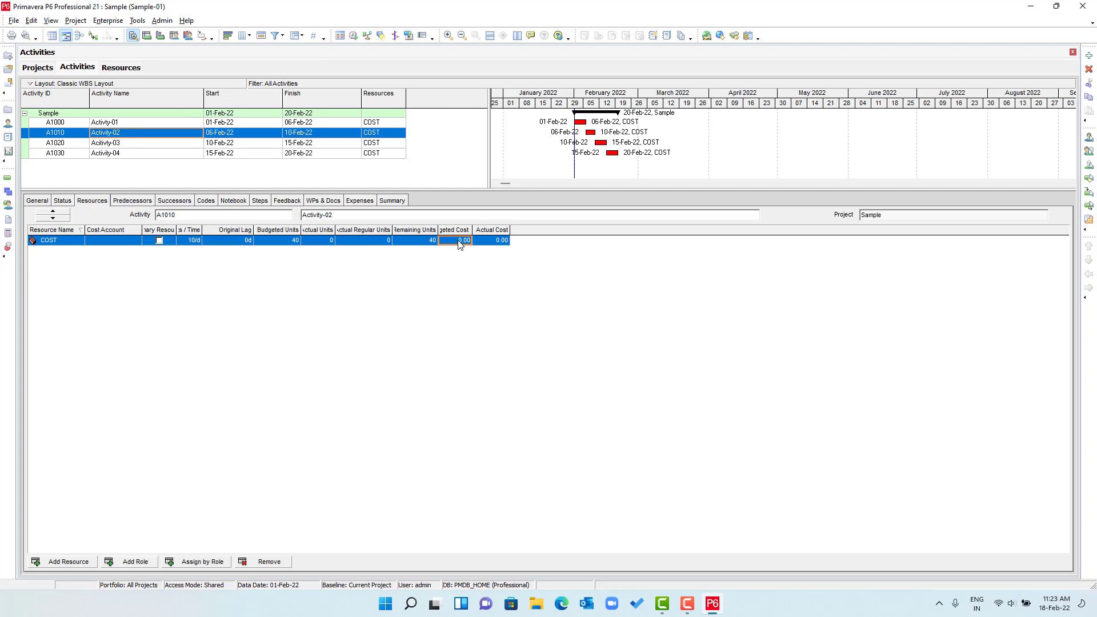
- Set COST's Max Units/Time and Default Units/Time both to 1/d
{"action": "left_click", "coordinate": [123, 69]}
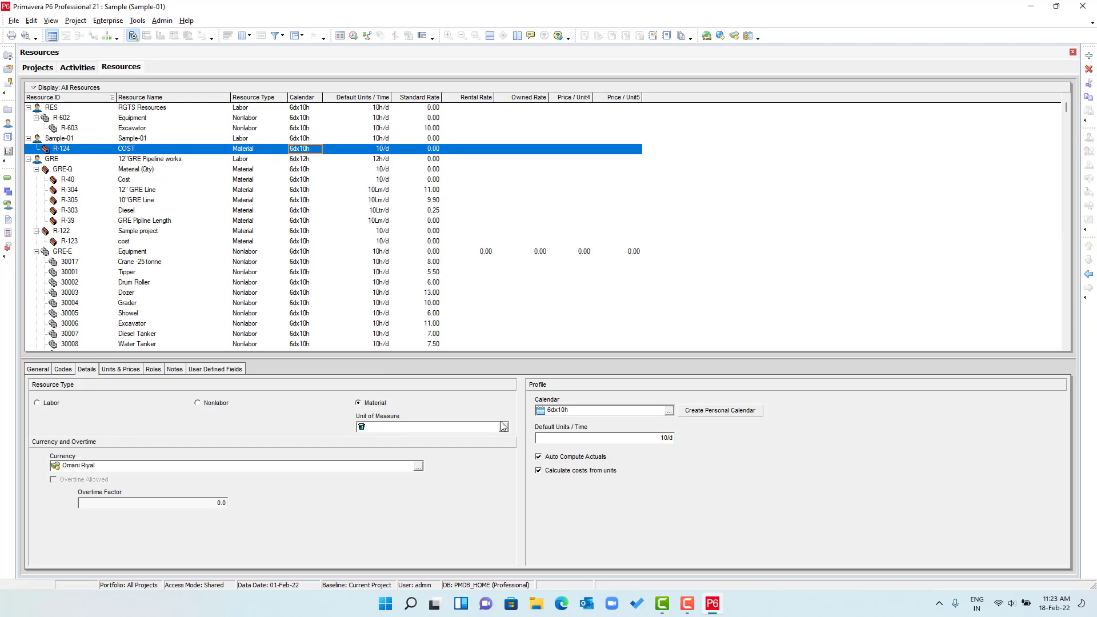
{"action": "left_click", "coordinate": [132, 372]}
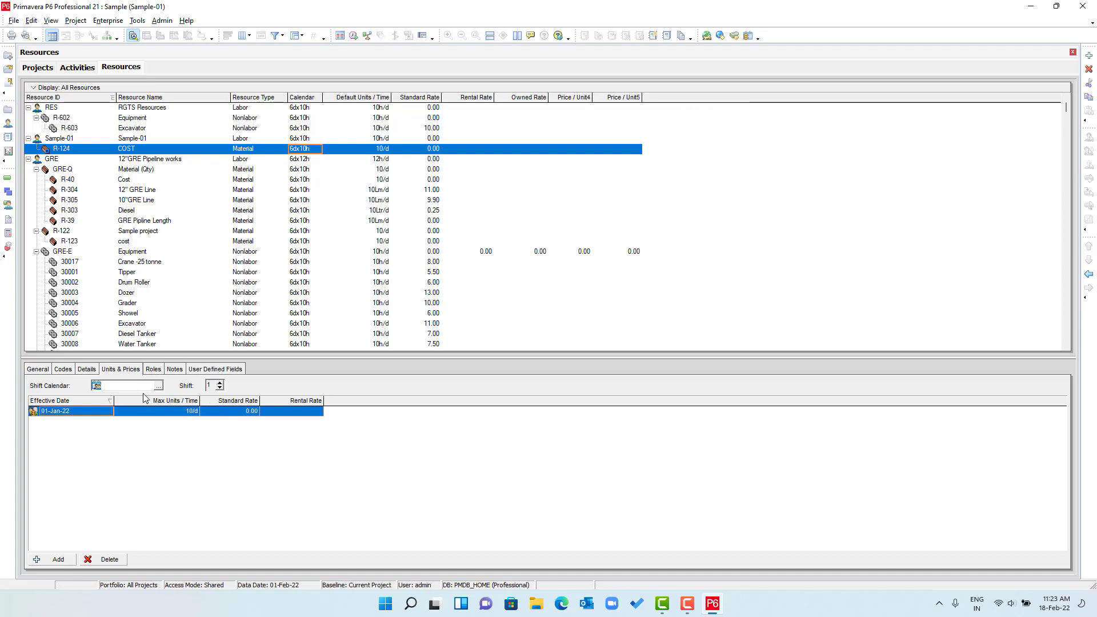
{"action": "left_click", "coordinate": [216, 416]}
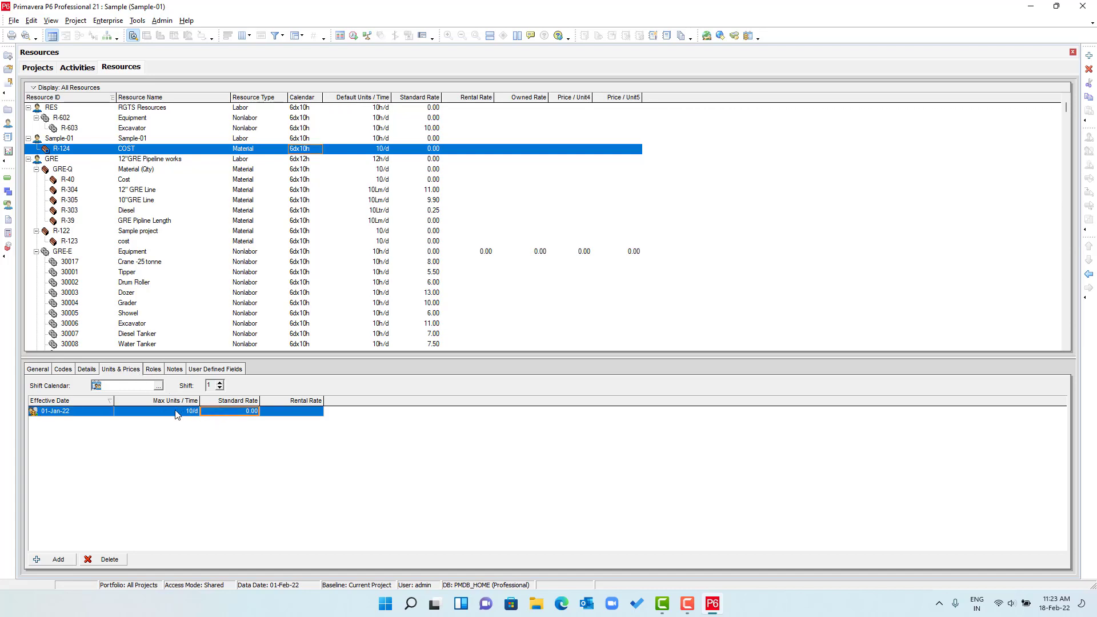
{"action": "left_click", "coordinate": [175, 413]}
{"action": "type", "text": "1"}
{"action": "left_click", "coordinate": [224, 412]}
{"action": "left_click", "coordinate": [91, 371]}
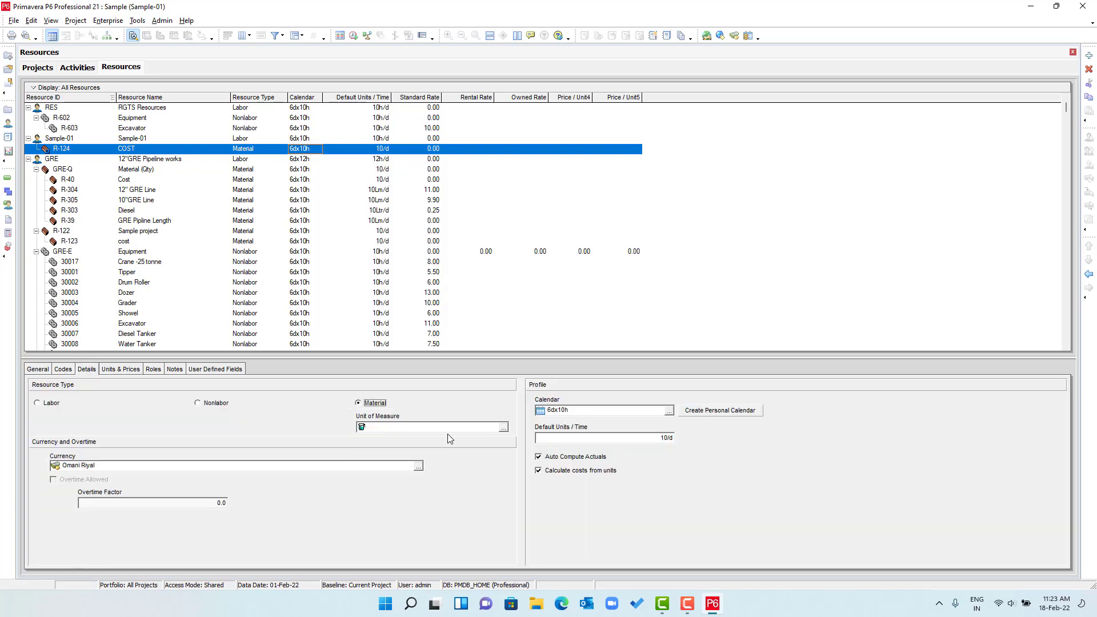
{"action": "left_click", "coordinate": [568, 438]}
{"action": "type", "text": "1"}
- Give COST a Standard Rate of 1.00, then return to the activities
{"action": "left_click", "coordinate": [136, 372]}
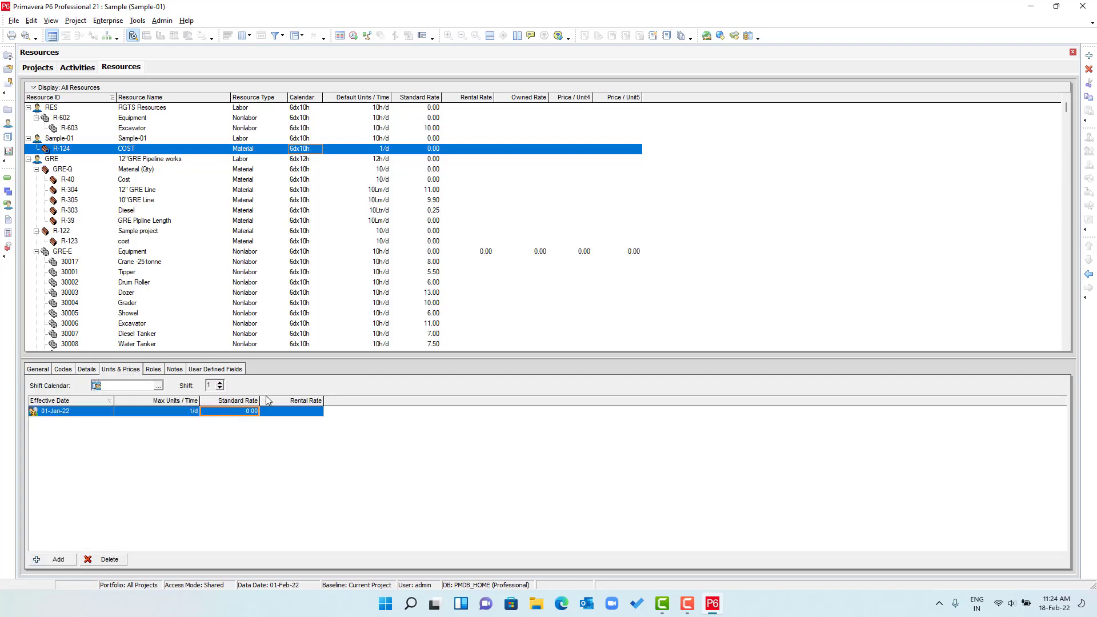
{"action": "left_click", "coordinate": [233, 414]}
{"action": "left_click", "coordinate": [233, 414]}
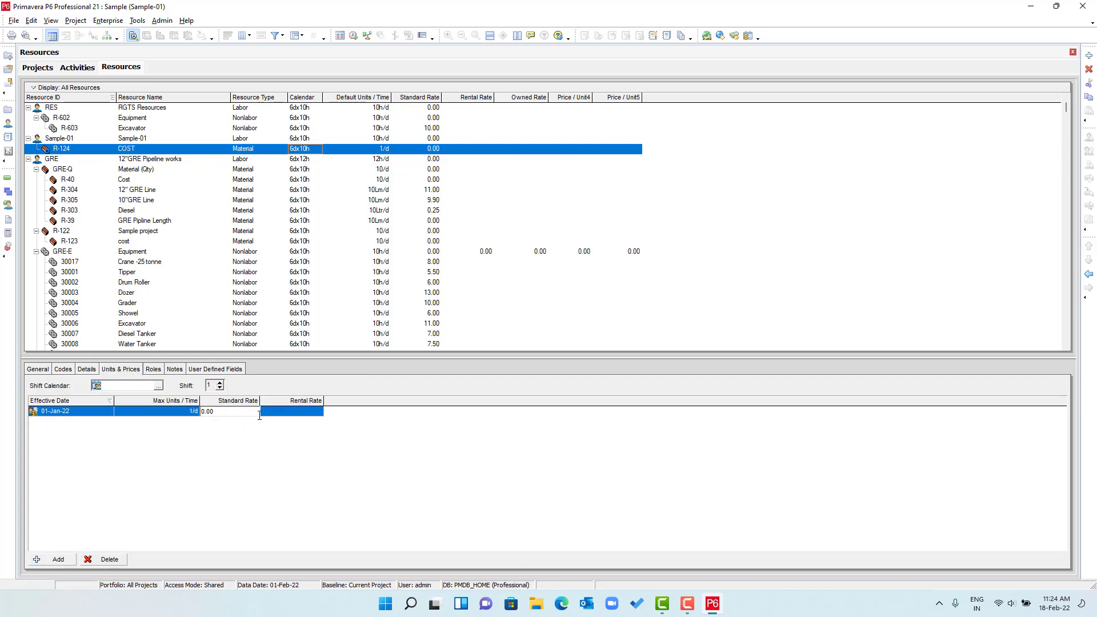
{"action": "type", "text": "1"}
{"action": "key", "text": "Return"}
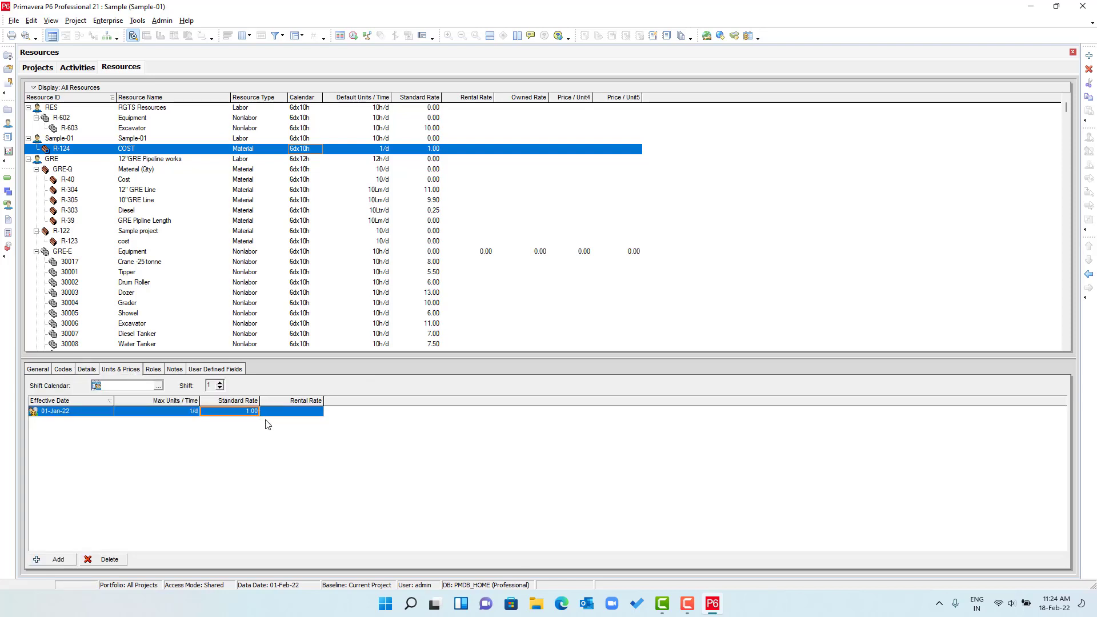
{"action": "left_click", "coordinate": [78, 68]}
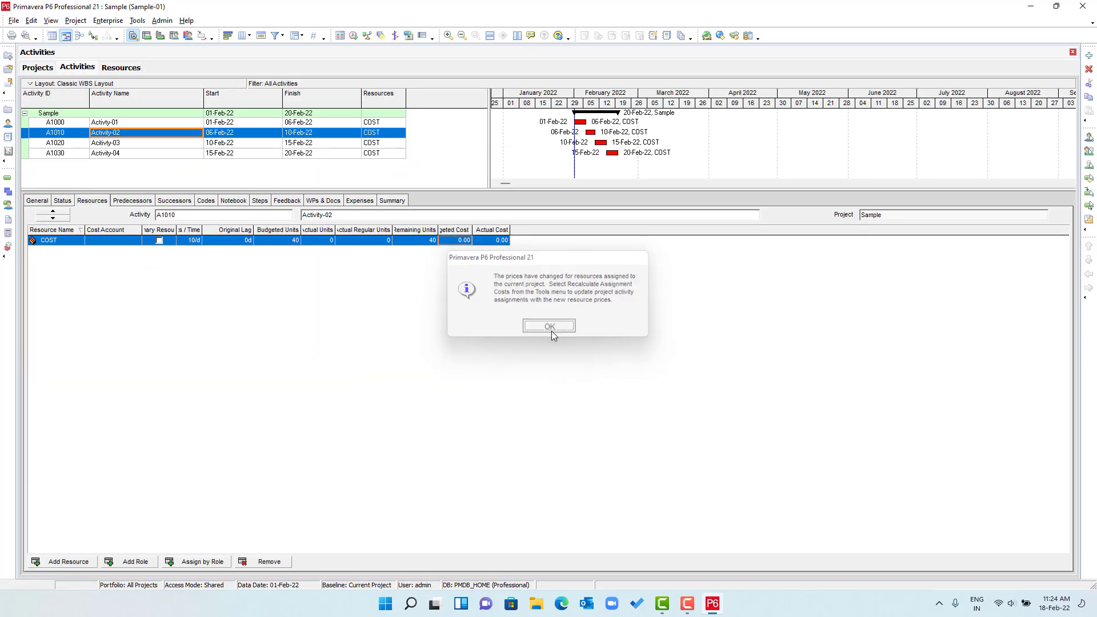
- Set Activity-01's COST budgeted units to 1000
{"action": "left_click", "coordinate": [549, 328]}
{"action": "left_click", "coordinate": [137, 21]}
{"action": "left_click", "coordinate": [285, 21]}
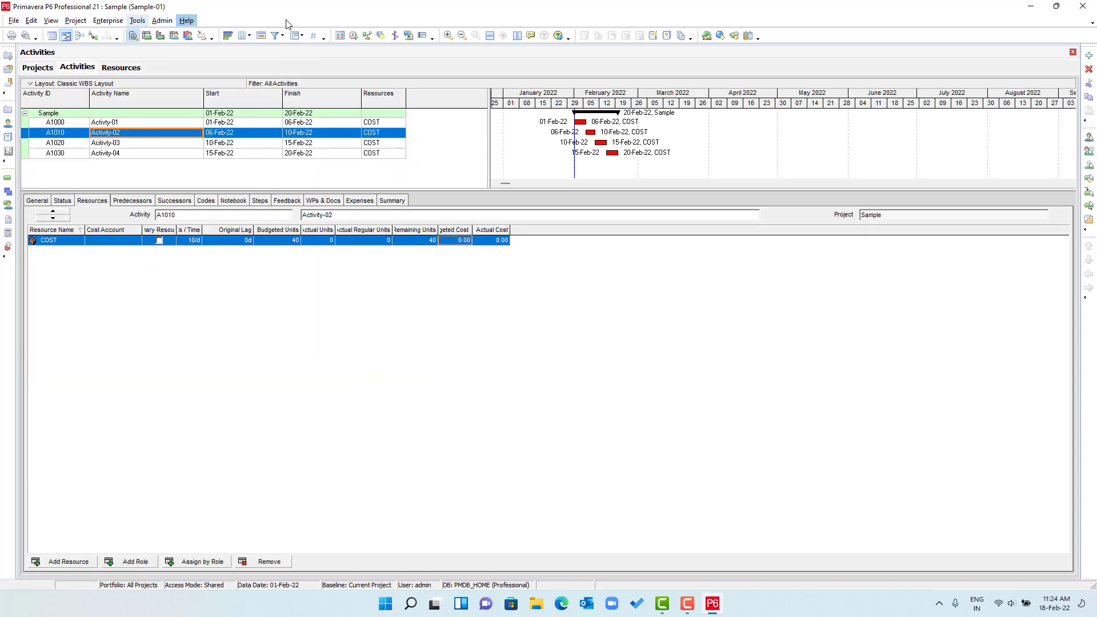
{"action": "left_click", "coordinate": [281, 240]}
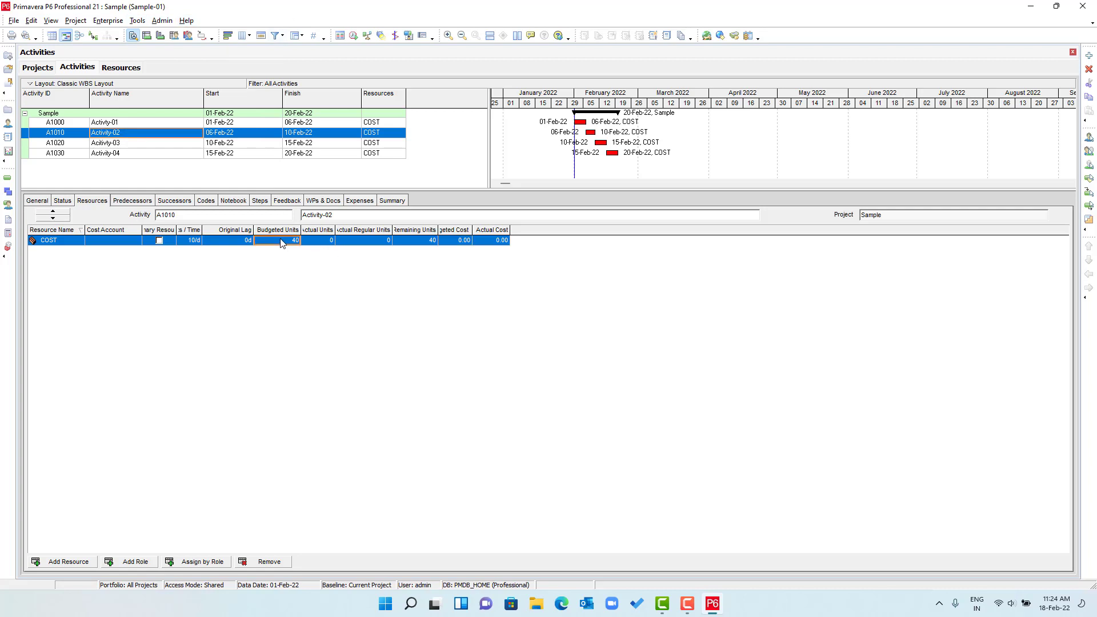
{"action": "left_click", "coordinate": [184, 122]}
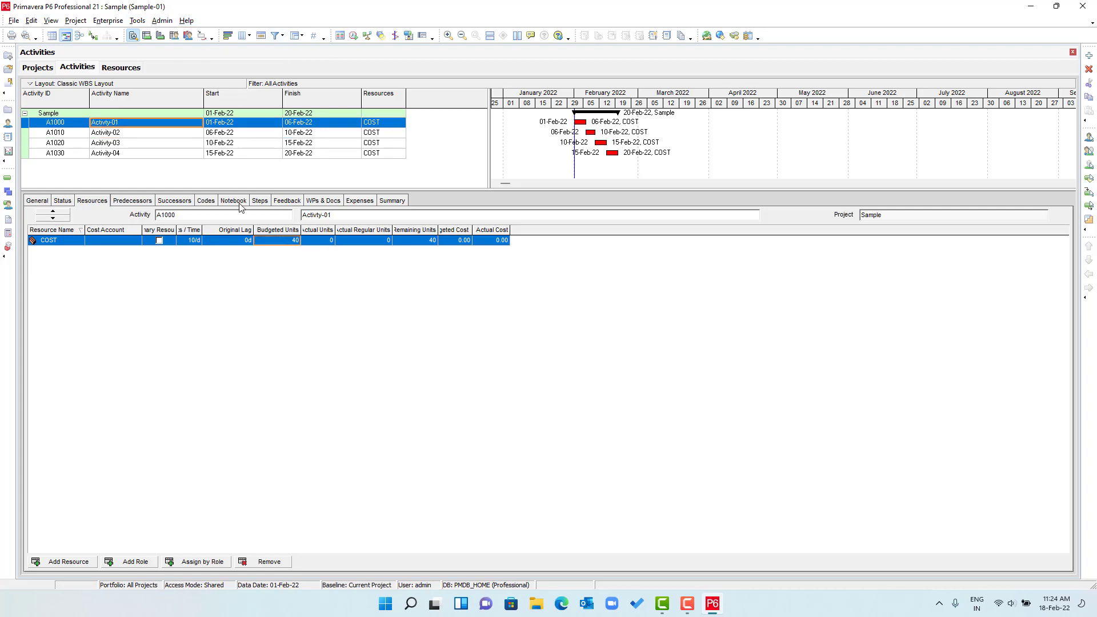
{"action": "left_click", "coordinate": [280, 241]}
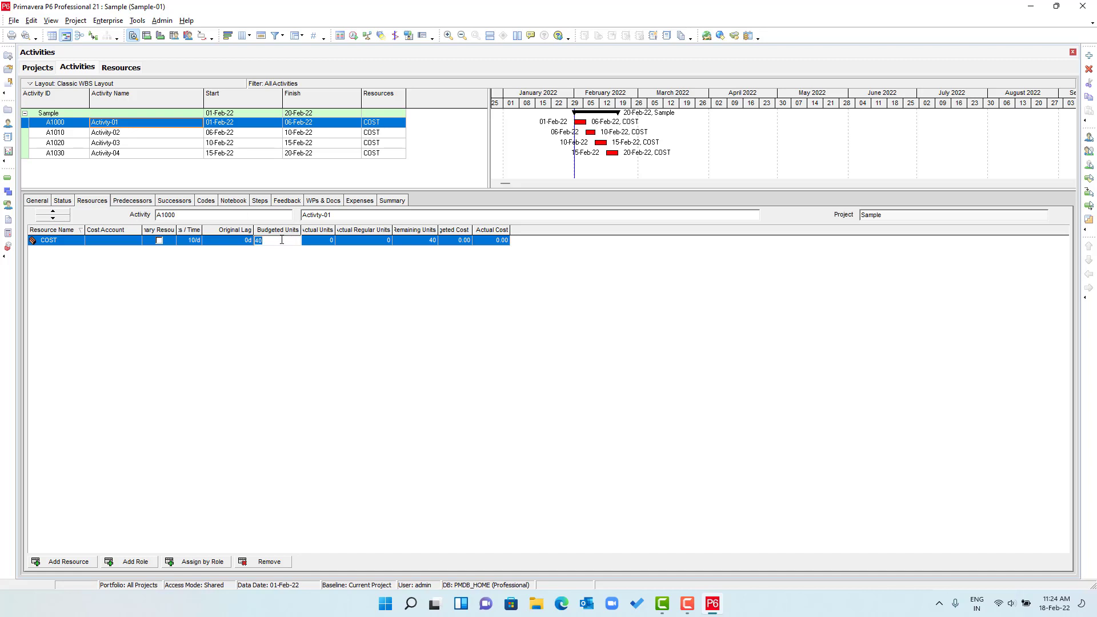
{"action": "key", "text": "Return"}
{"action": "left_click_drag", "start_coordinate": [473, 231], "coordinate": [499, 230]}
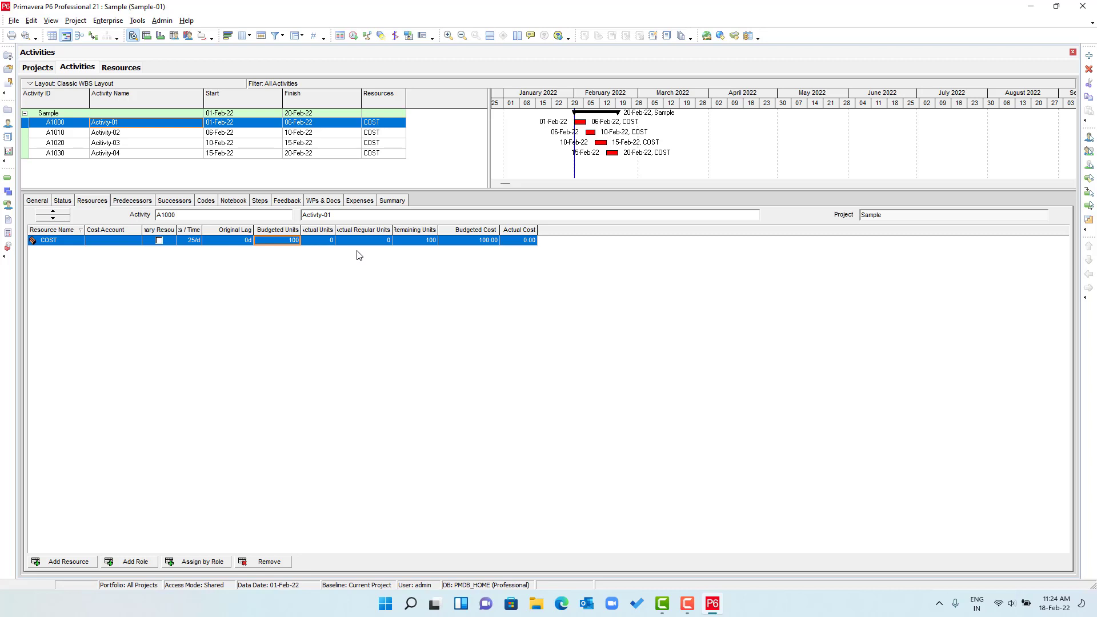
{"action": "left_click", "coordinate": [294, 241]}
{"action": "type", "text": "1,0"}
{"action": "type", "text": "00"}
{"action": "key", "text": "Return"}
{"action": "left_click", "coordinate": [462, 244]}
- Set COST budgeted units to 1000 on Activity-02, Activity-03 and Activity-04
{"action": "left_click", "coordinate": [125, 136]}
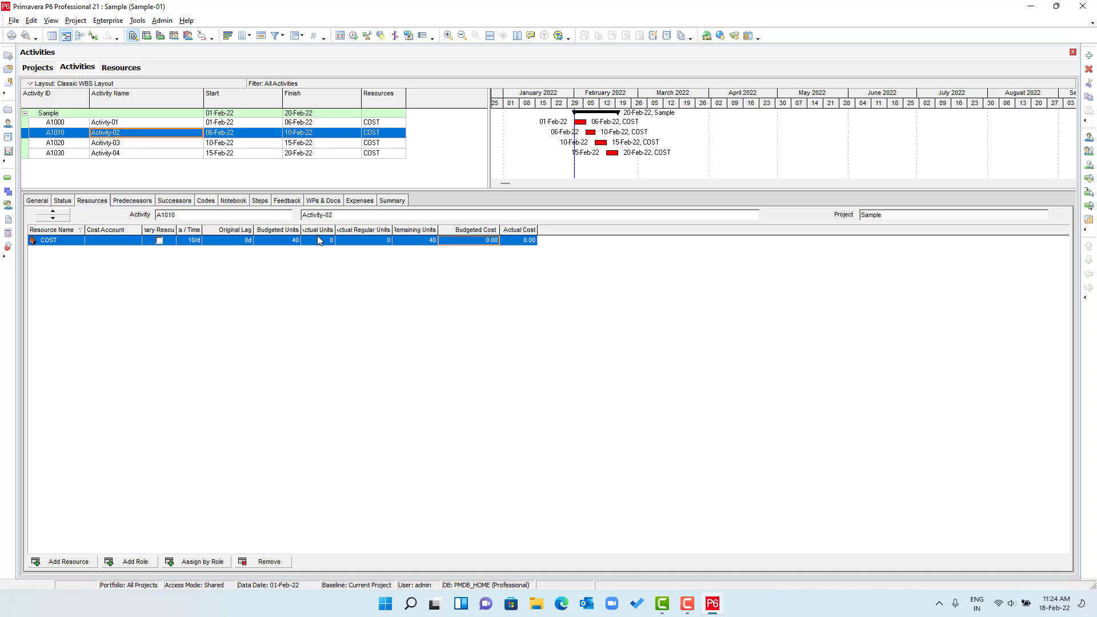
{"action": "left_click", "coordinate": [281, 240]}
{"action": "type", "text": "100"}
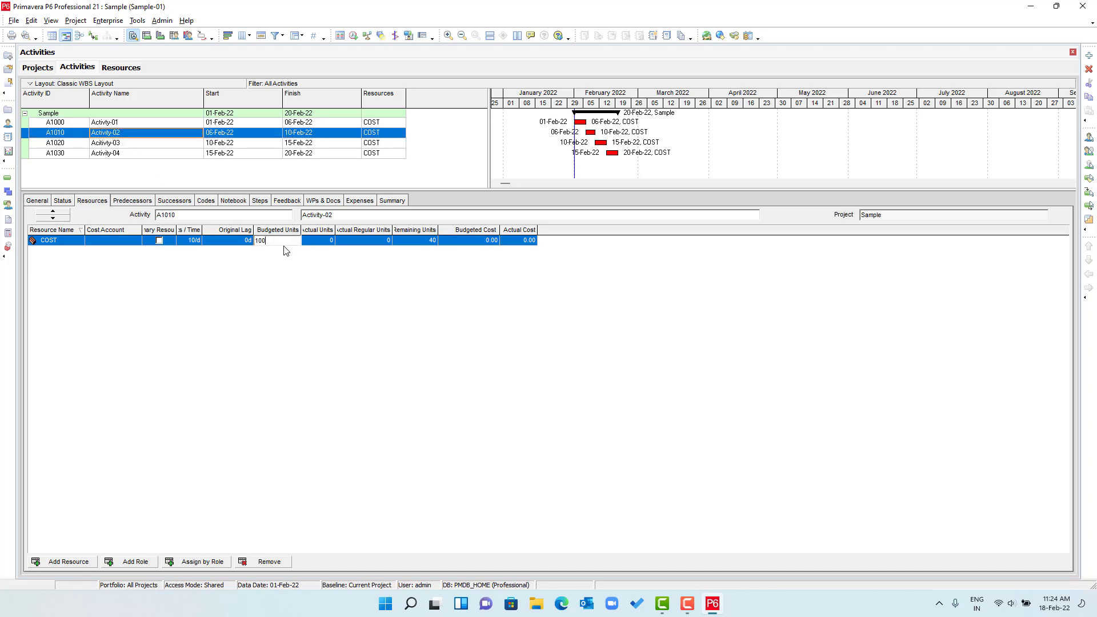
{"action": "type", "text": "0"}
{"action": "key", "text": "Return"}
{"action": "left_click", "coordinate": [165, 143]}
{"action": "left_click", "coordinate": [285, 241]}
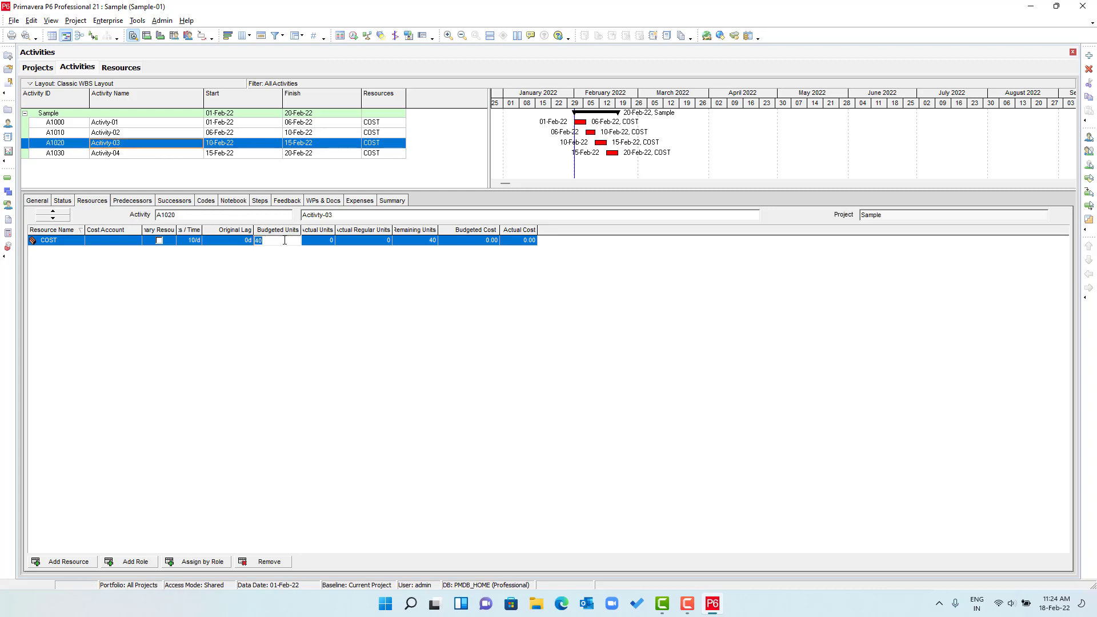
{"action": "type", "text": "1000"}
{"action": "key", "text": "Return"}
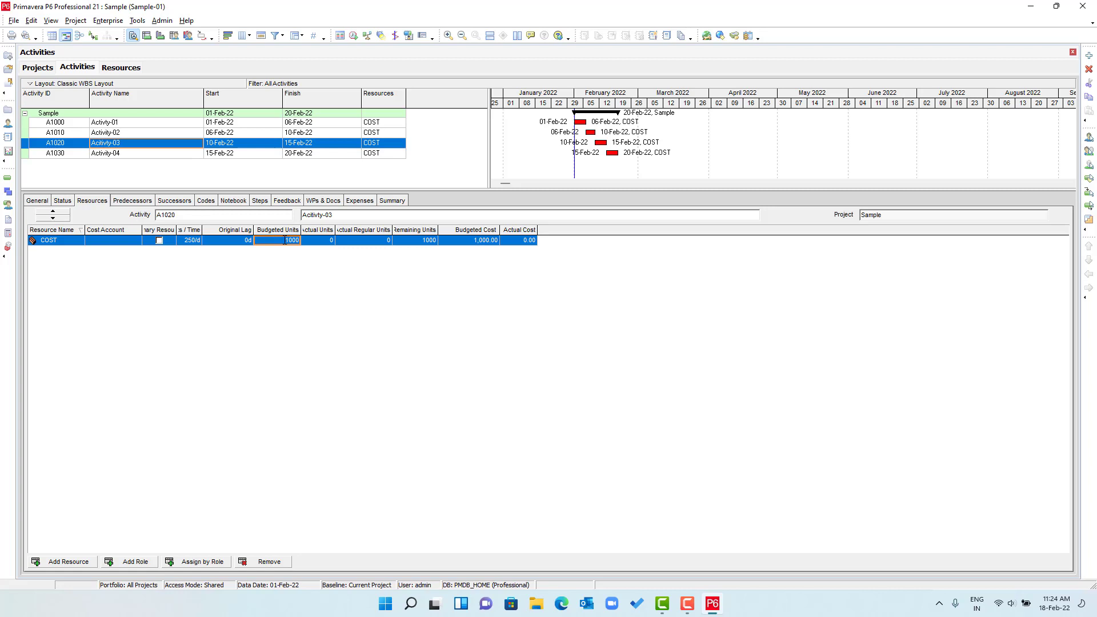
{"action": "left_click", "coordinate": [158, 153]}
{"action": "left_click", "coordinate": [280, 241]}
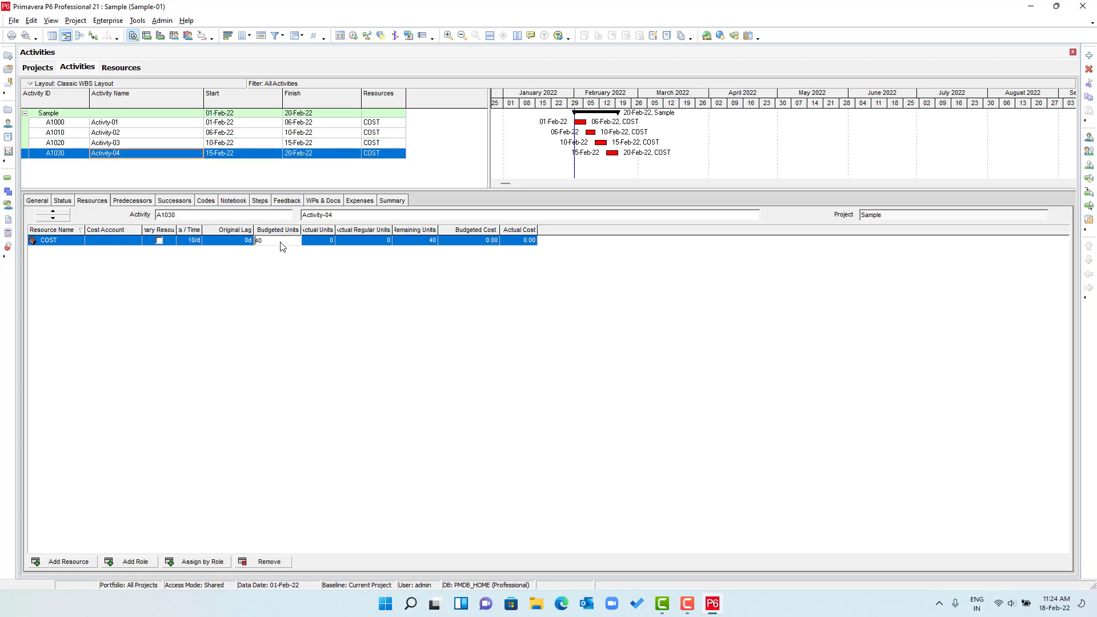
{"action": "left_click_drag", "start_coordinate": [249, 232], "coordinate": [231, 232]}
{"action": "type", "text": "1000"}
{"action": "key", "text": "Return"}
- Pick Budgeted Expense, Labor, Material, Nonlabor and Total Cost from the Costs column group
{"action": "right_click", "coordinate": [422, 110]}
{"action": "left_click", "coordinate": [480, 270]}
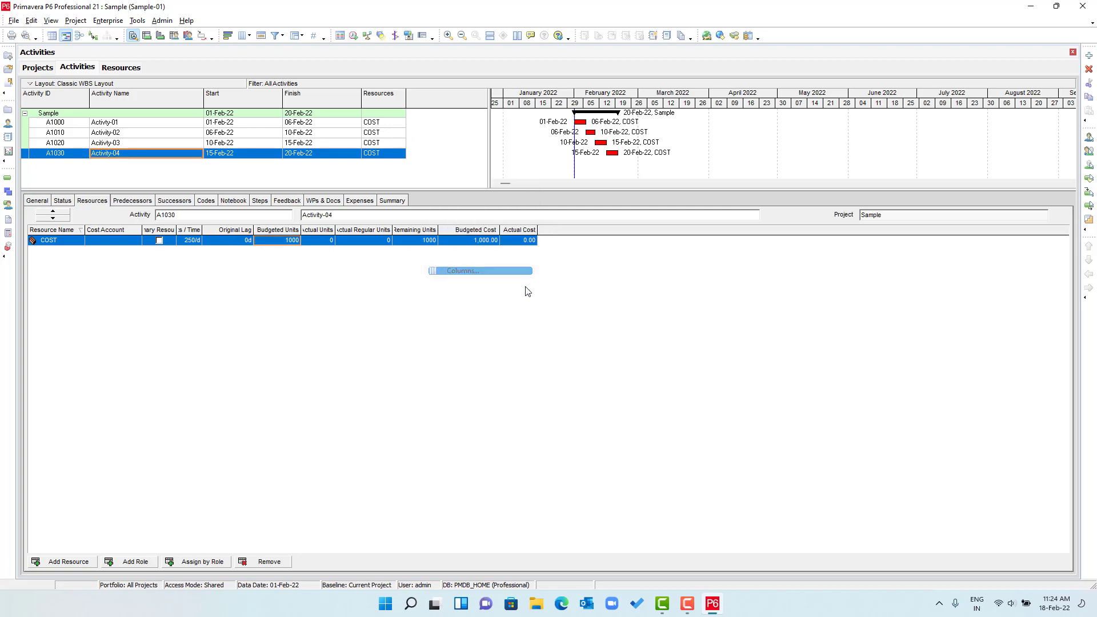
{"action": "left_click", "coordinate": [401, 262]}
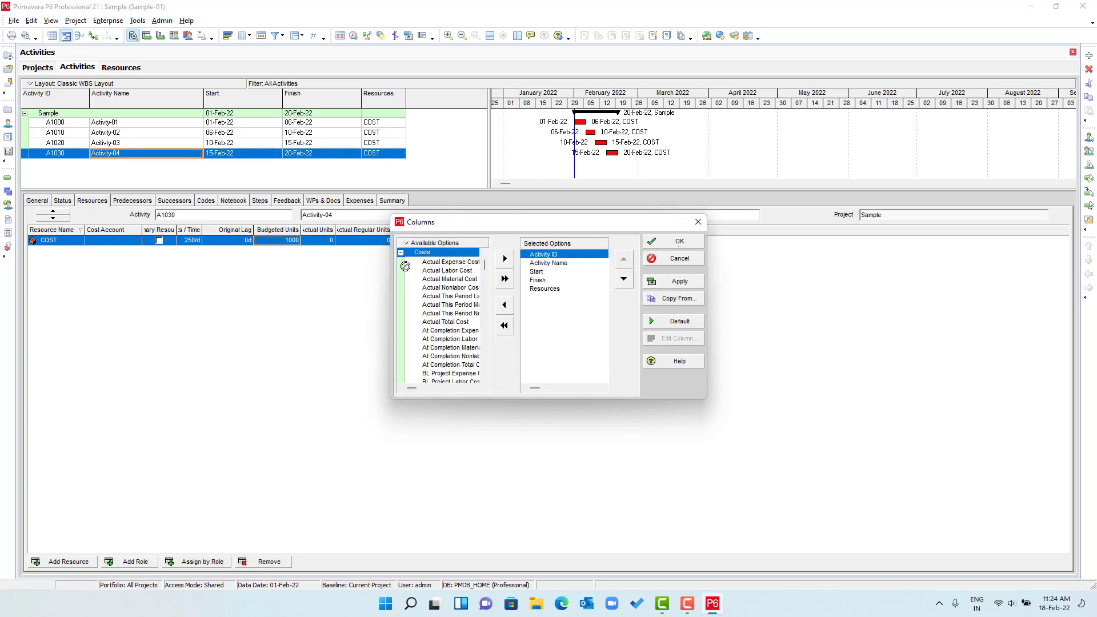
{"action": "scroll", "coordinate": [451, 331], "scroll_direction": "down", "scroll_amount": 3}
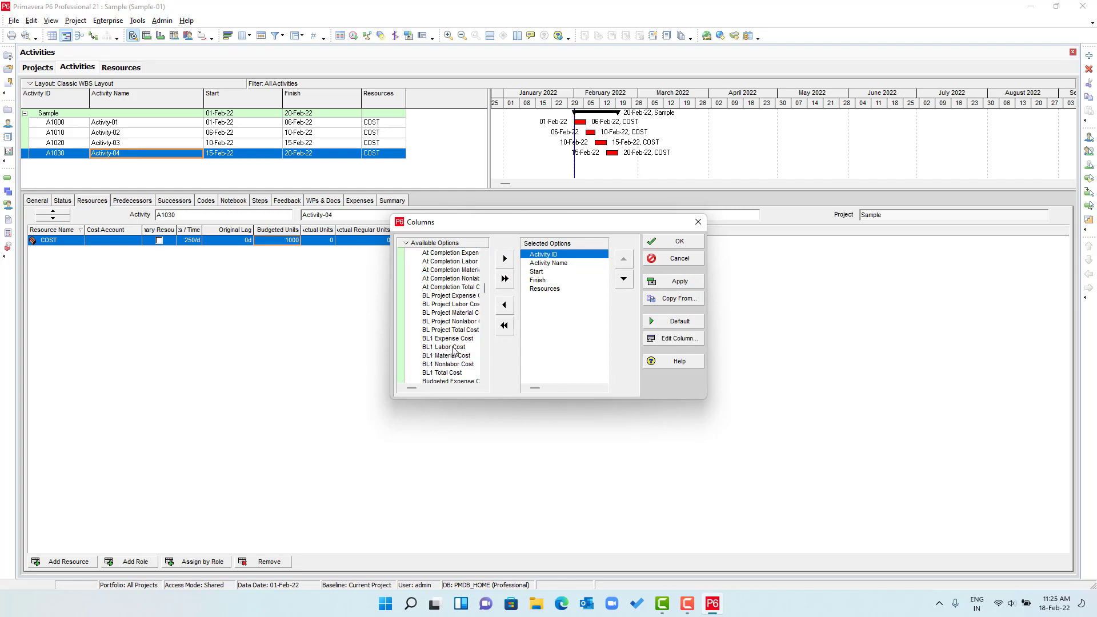
{"action": "scroll", "coordinate": [463, 359], "scroll_direction": "down", "scroll_amount": 2}
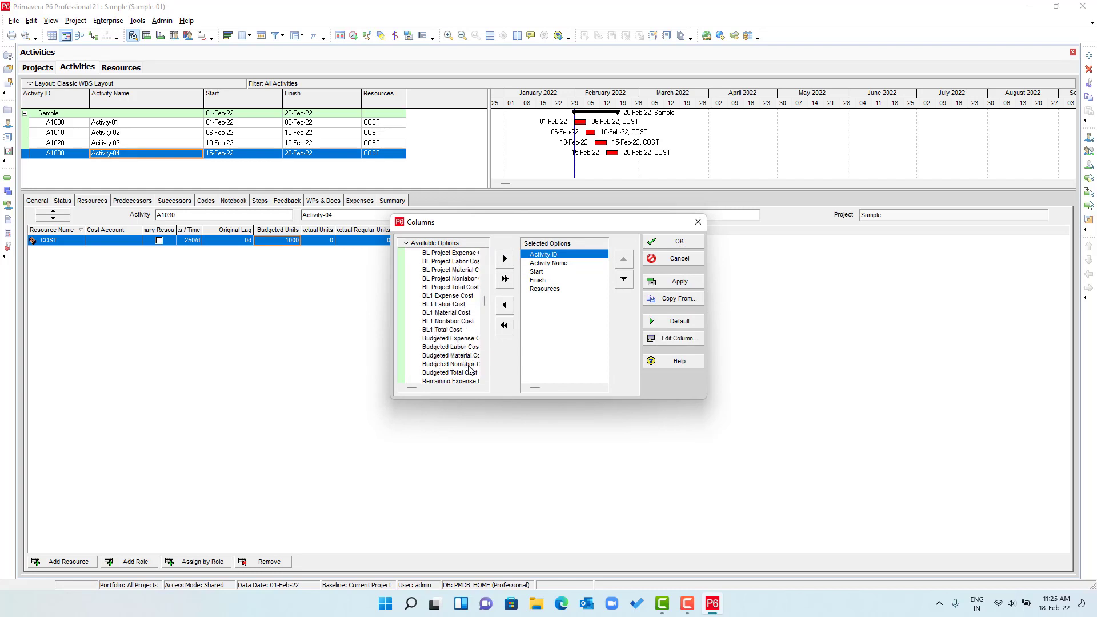
{"action": "scroll", "coordinate": [469, 369], "scroll_direction": "down", "scroll_amount": 1}
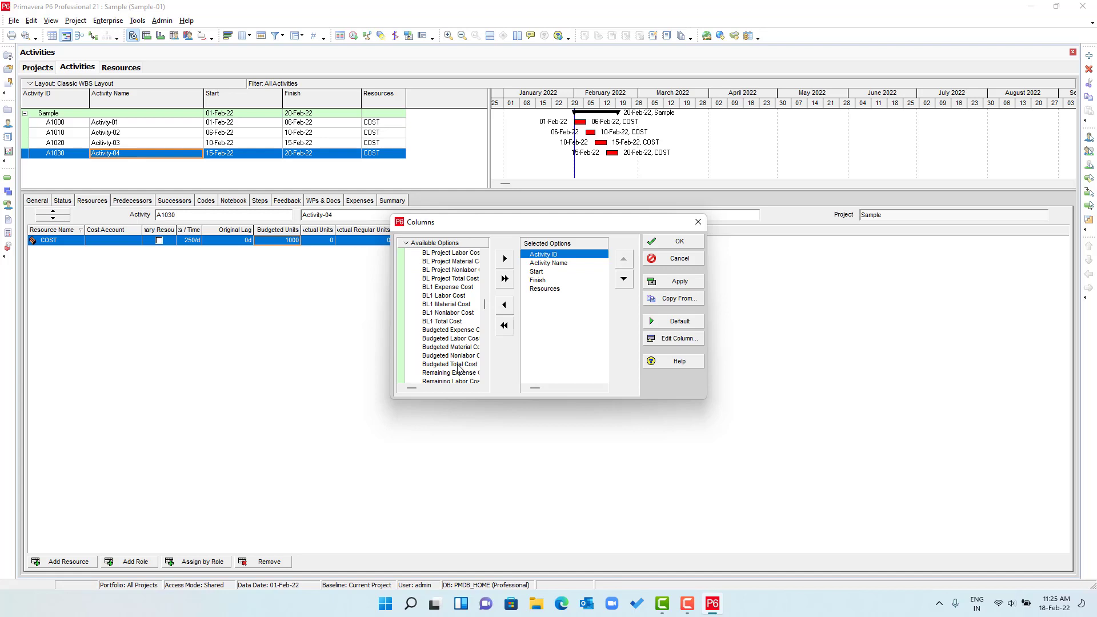
{"action": "left_click", "coordinate": [457, 331]}
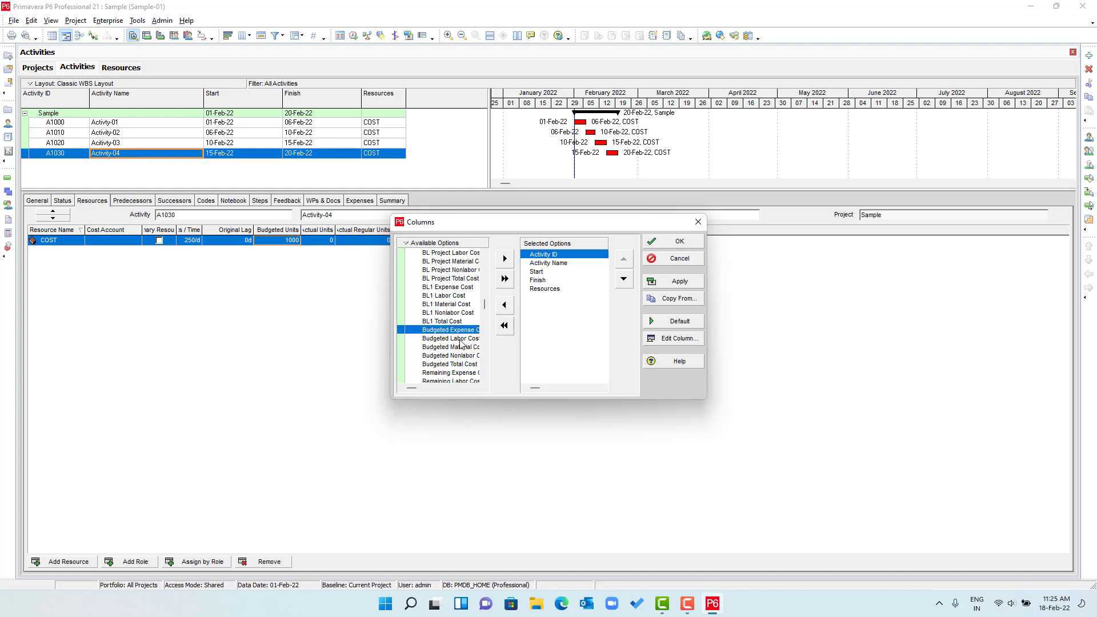
{"action": "left_click", "coordinate": [462, 339], "text": "shift"}
{"action": "left_click", "coordinate": [462, 347], "text": "shift"}
{"action": "left_click", "coordinate": [463, 355], "text": "shift"}
{"action": "left_click", "coordinate": [463, 364], "text": "shift"}
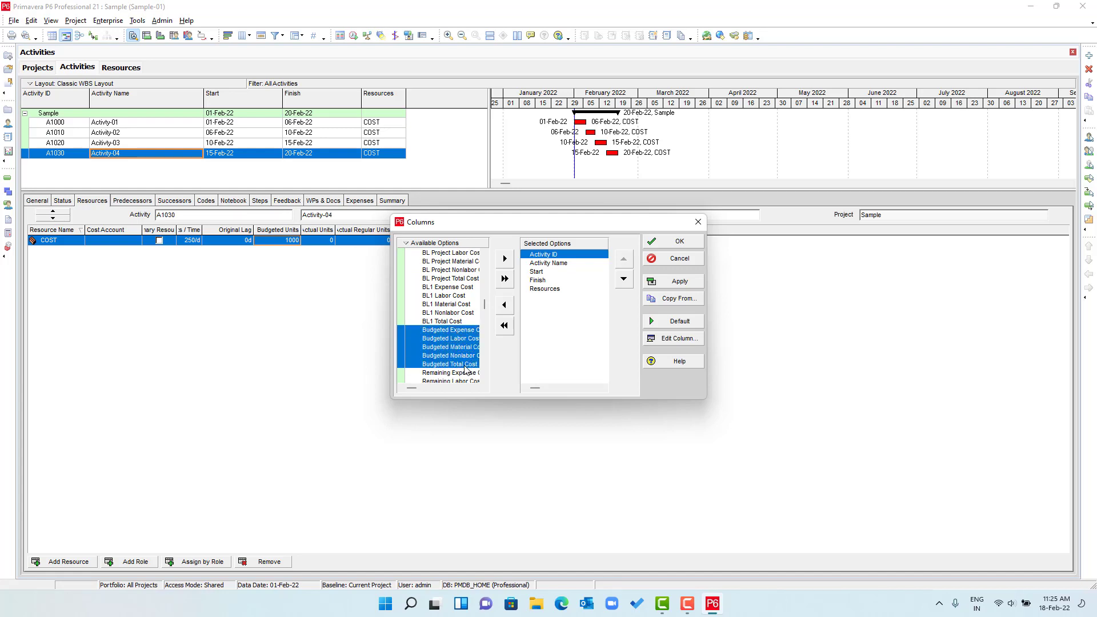
- Insert those five cost columns after Resources and widen the table to show them
{"action": "left_click", "coordinate": [551, 288]}
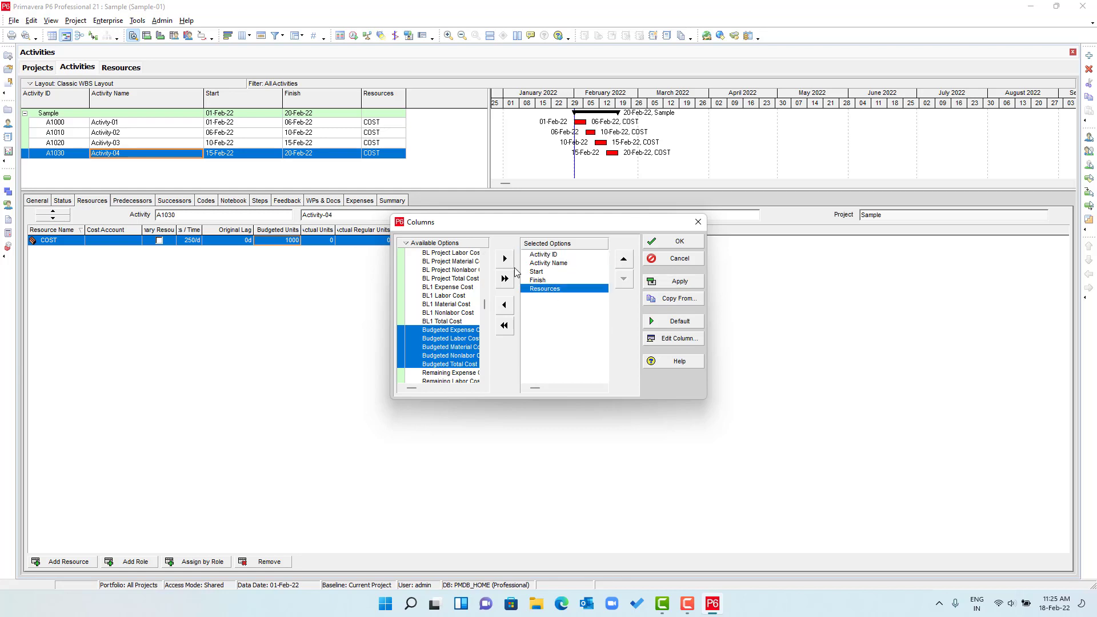
{"action": "left_click", "coordinate": [506, 259]}
{"action": "left_click", "coordinate": [680, 282]}
{"action": "left_click", "coordinate": [679, 241]}
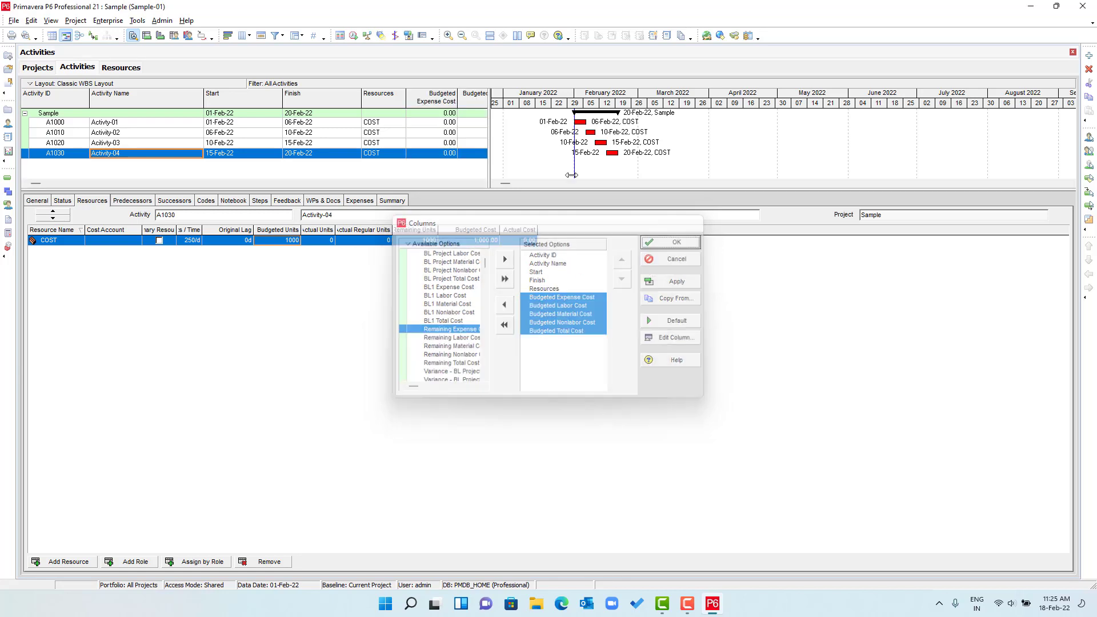
{"action": "left_click_drag", "start_coordinate": [489, 140], "coordinate": [703, 146]}
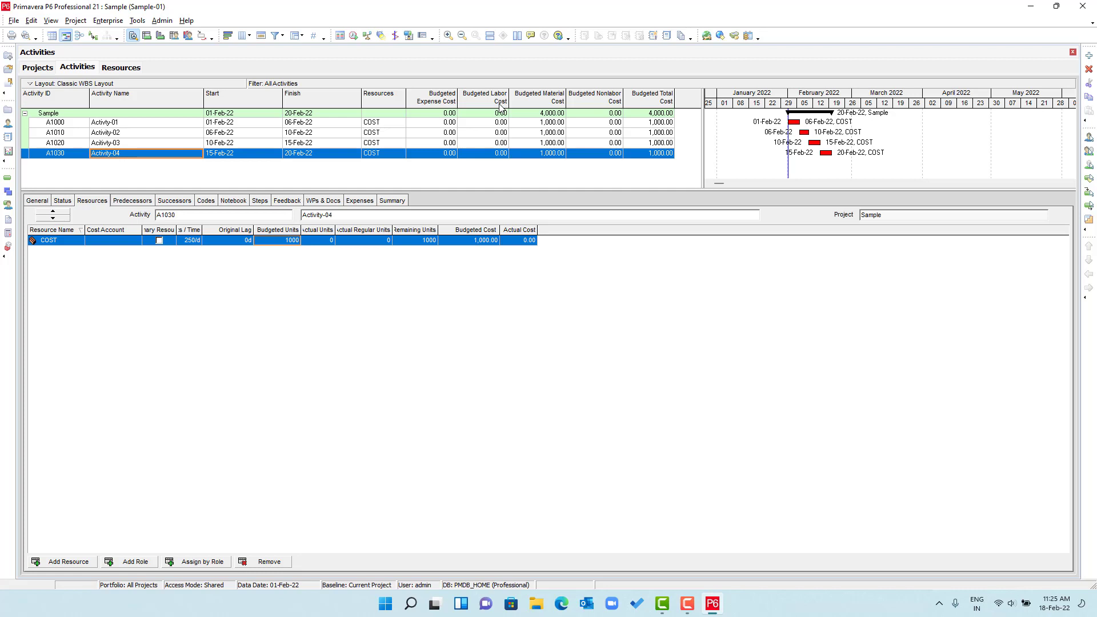
{"action": "left_click", "coordinate": [535, 123]}
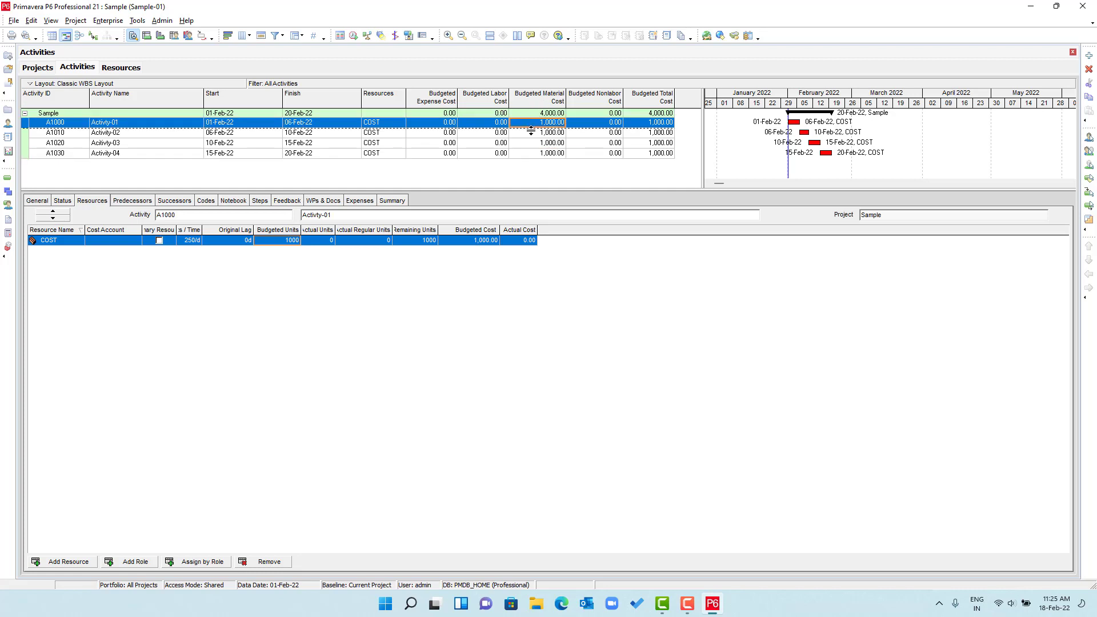
{"action": "left_click", "coordinate": [534, 134]}
{"action": "left_click", "coordinate": [534, 144]}
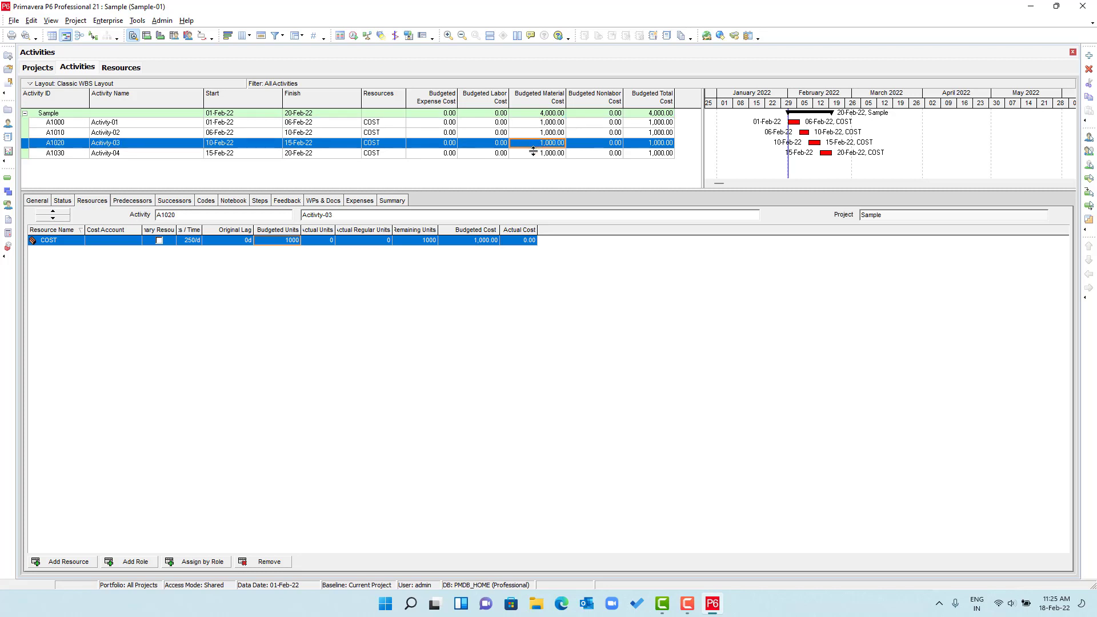
{"action": "left_click", "coordinate": [533, 152]}
{"action": "left_click", "coordinate": [534, 142]}
{"action": "left_click", "coordinate": [541, 123]}
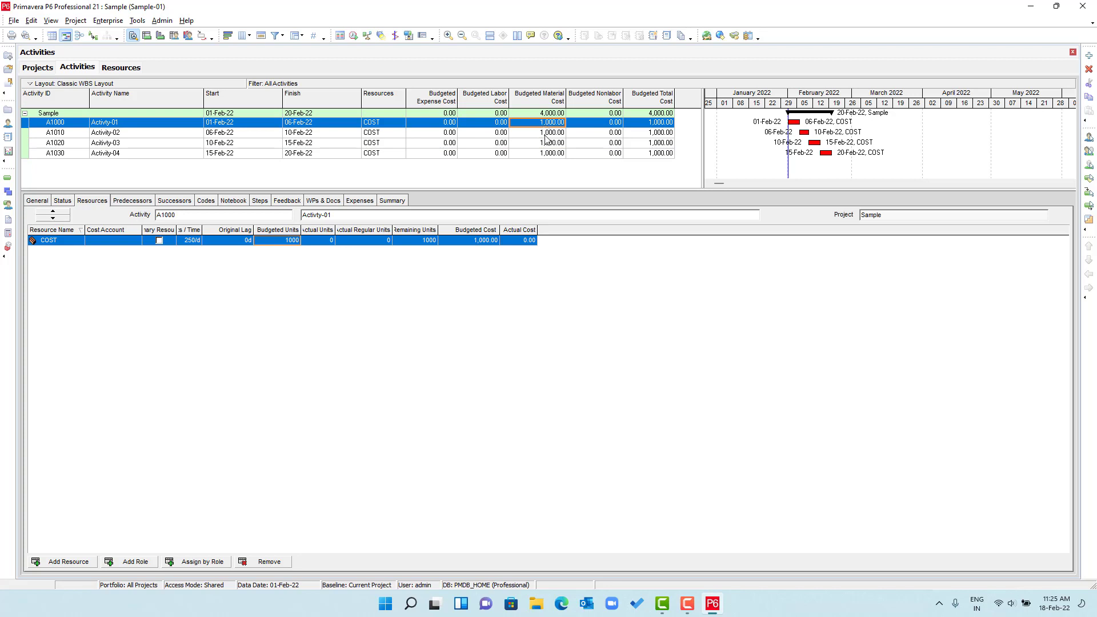
{"action": "left_click", "coordinate": [545, 135]}
{"action": "left_click", "coordinate": [546, 144]}
{"action": "left_click", "coordinate": [547, 153]}
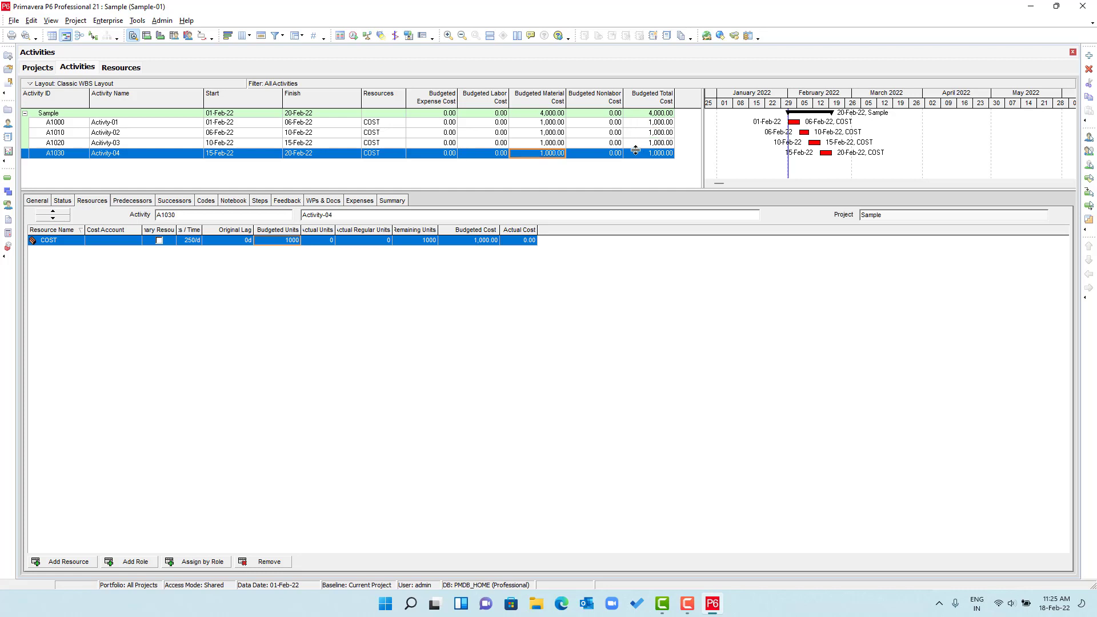
- Run Recalculate Assignment Costs on the project and acknowledge the confirmation
{"action": "left_click", "coordinate": [137, 21]}
{"action": "left_click", "coordinate": [171, 34]}
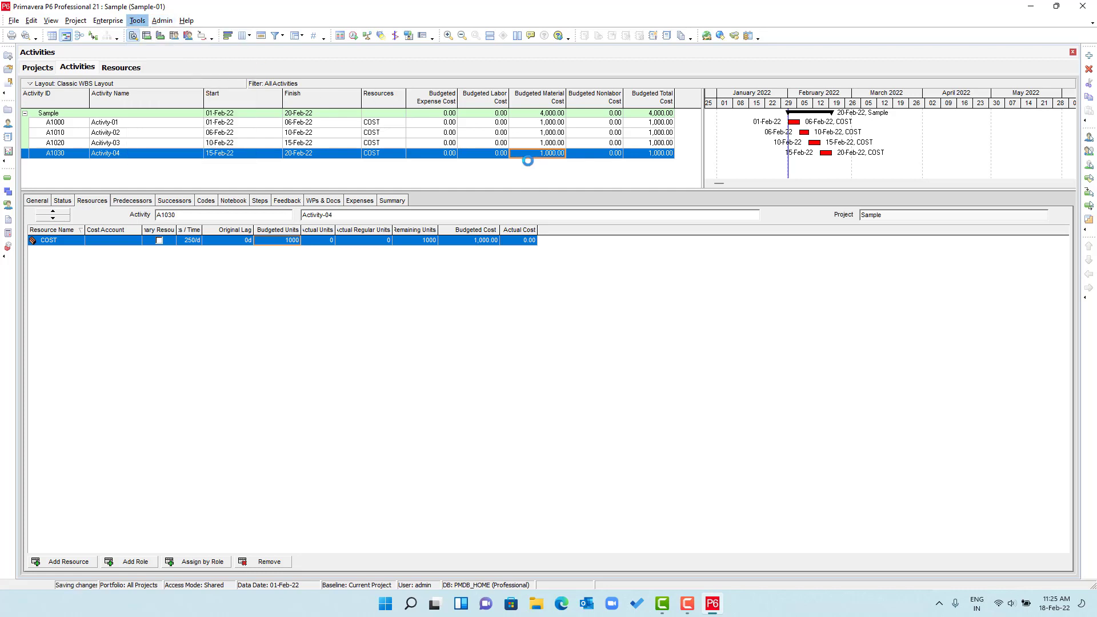
{"action": "left_click", "coordinate": [693, 290]}
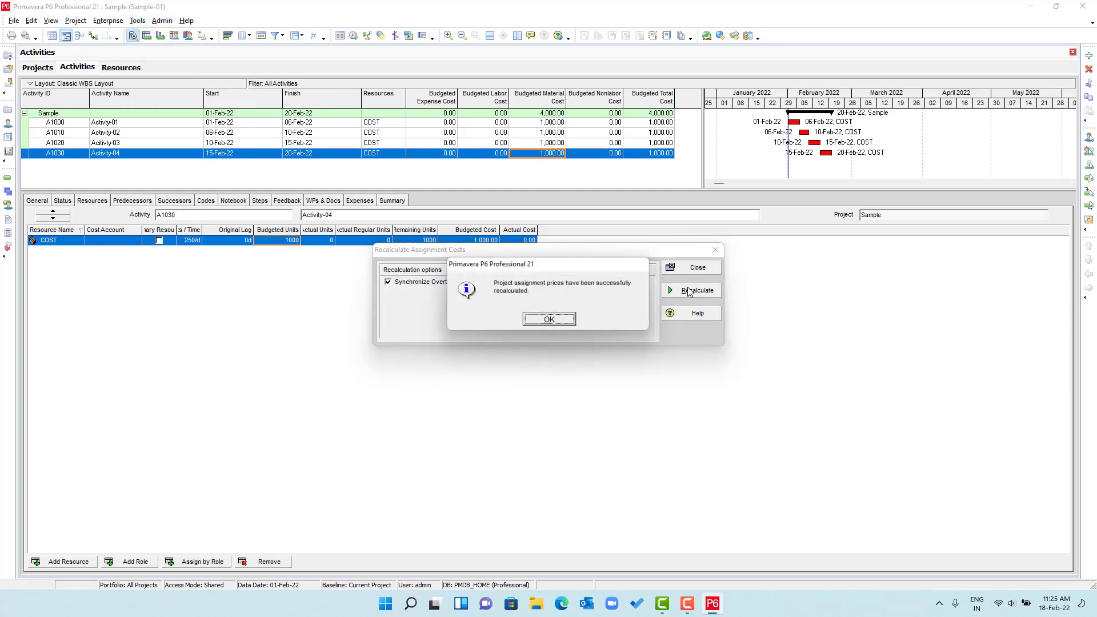
{"action": "left_click", "coordinate": [574, 320]}
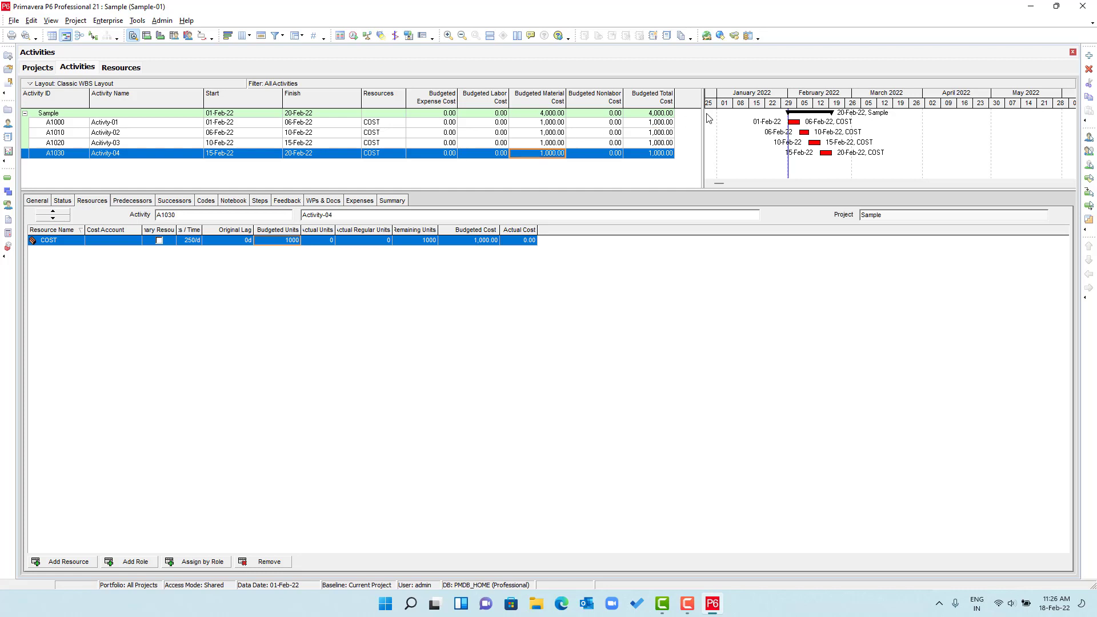
- Add baseline 'Sample-01 - B1' as a copy of the current project, typed Initial Plan
{"action": "left_click_drag", "start_coordinate": [703, 116], "coordinate": [863, 116]}
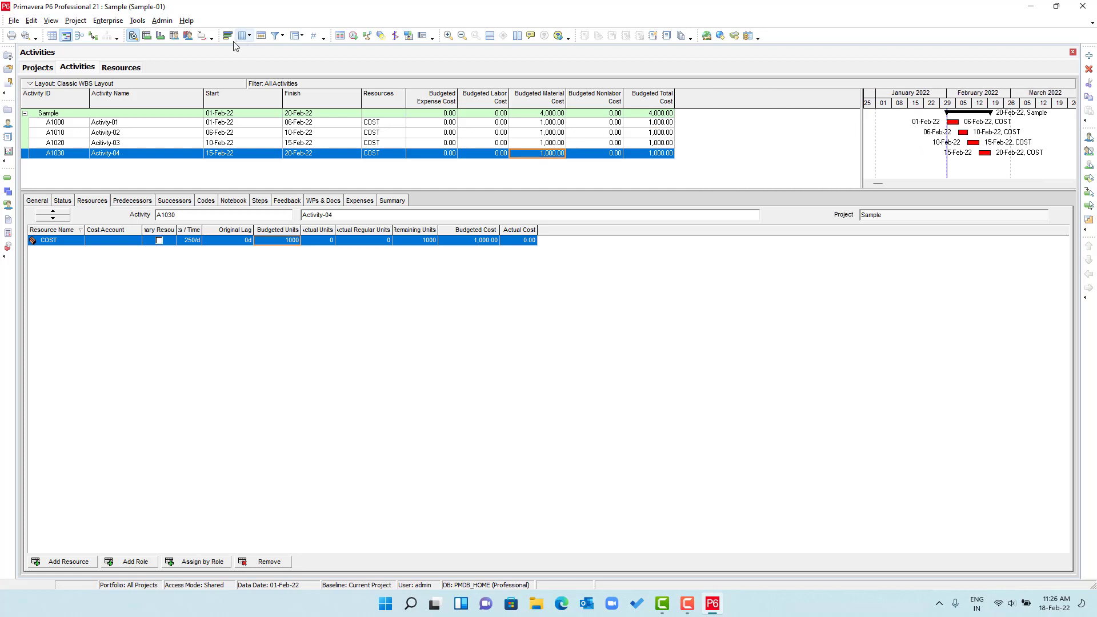
{"action": "left_click", "coordinate": [84, 21]}
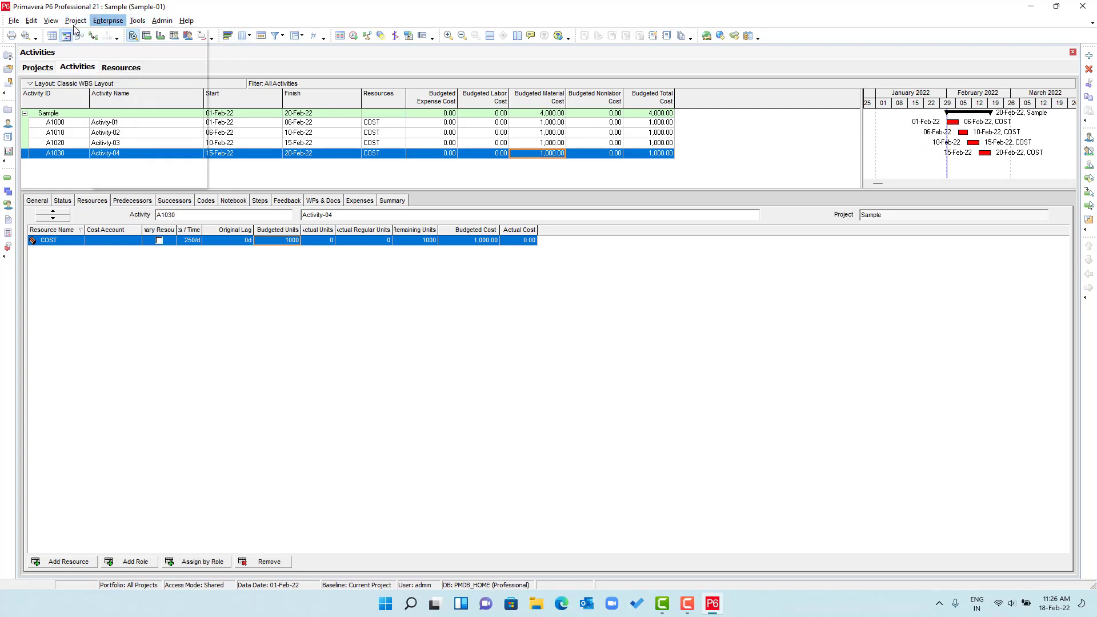
{"action": "left_click", "coordinate": [99, 62]}
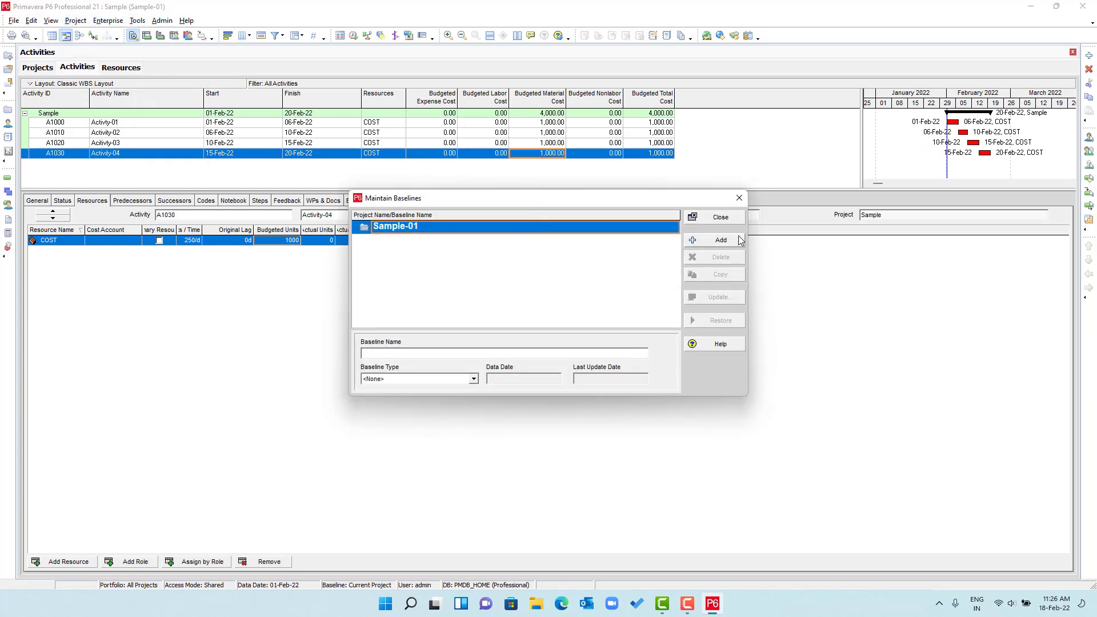
{"action": "left_click", "coordinate": [702, 240]}
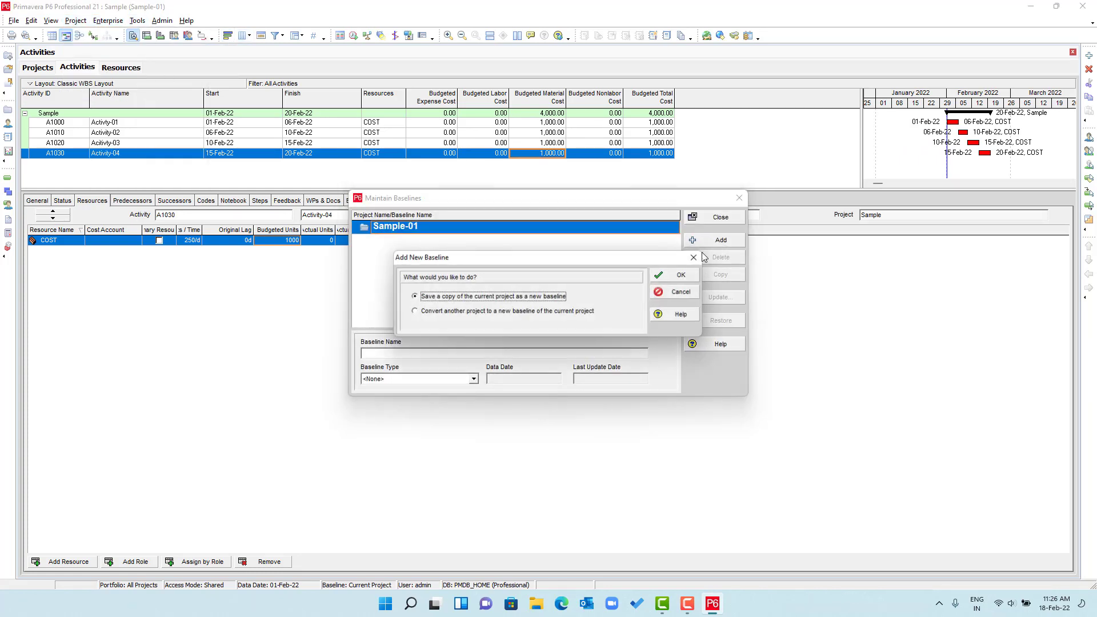
{"action": "left_click", "coordinate": [685, 276]}
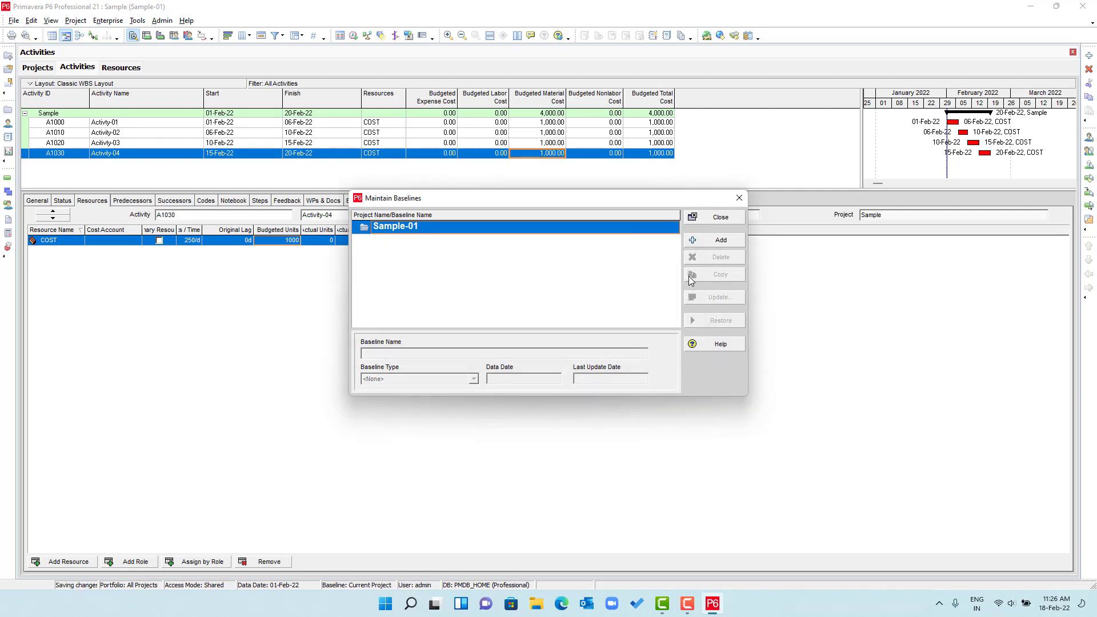
{"action": "left_click", "coordinate": [419, 240]}
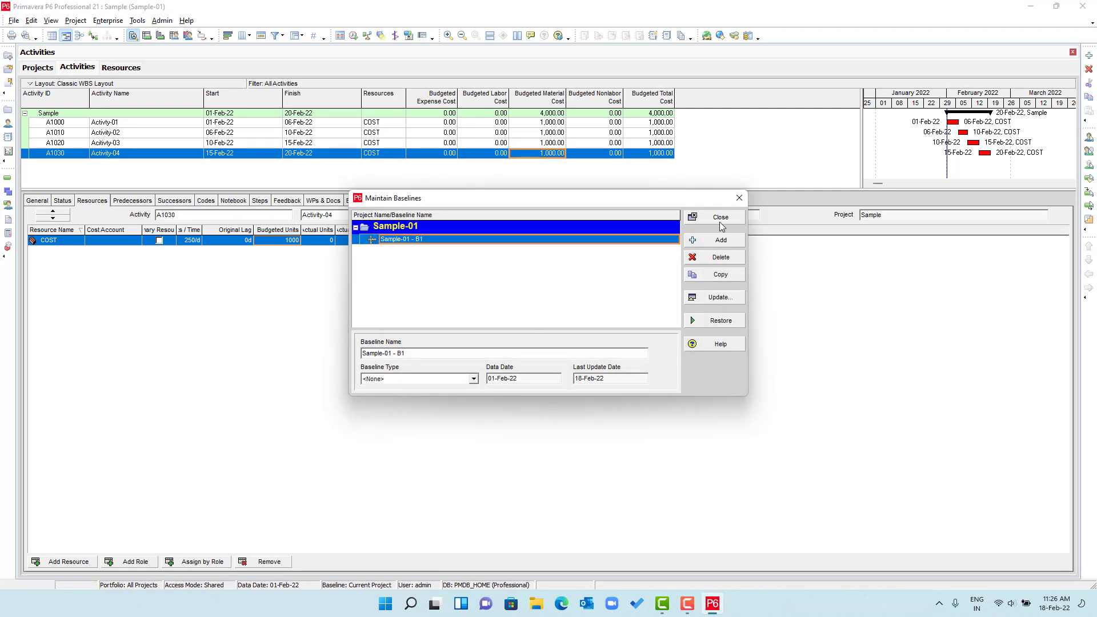
{"action": "left_click", "coordinate": [473, 380]}
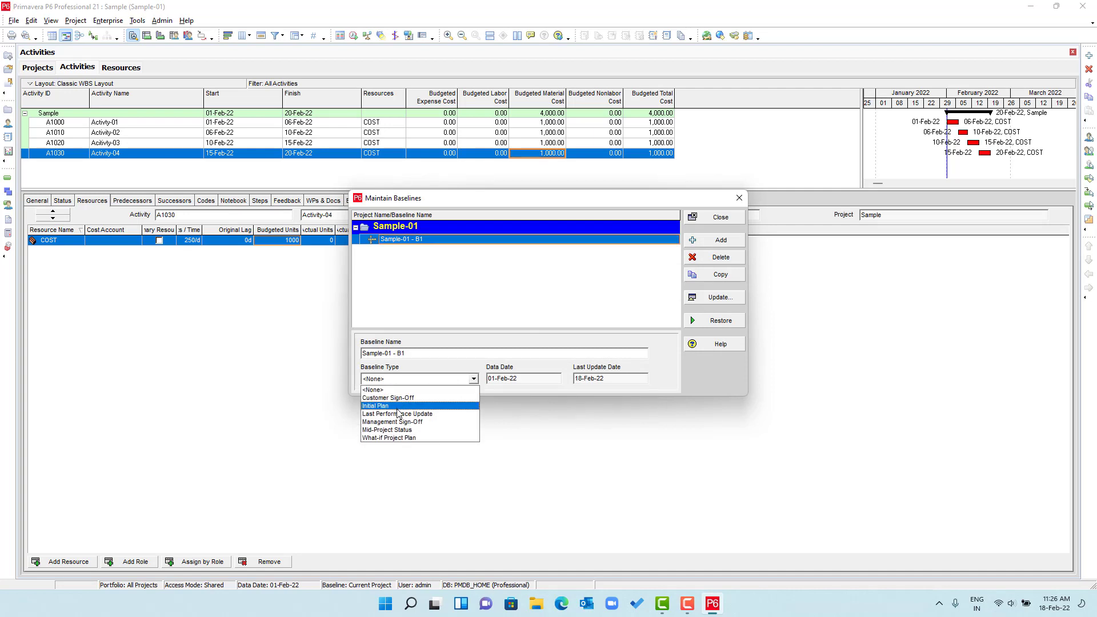
{"action": "left_click", "coordinate": [399, 407]}
{"action": "left_click", "coordinate": [712, 218]}
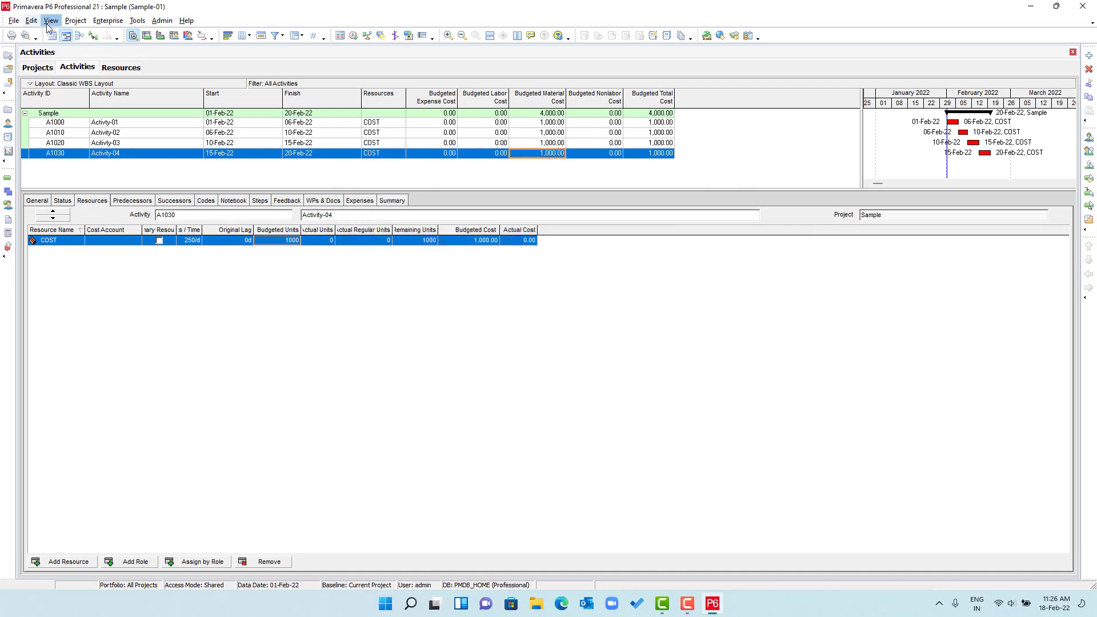
- Set both Project Baseline and Primary baseline to Sample-01 - B1
{"action": "left_click", "coordinate": [75, 21]}
{"action": "left_click", "coordinate": [86, 49]}
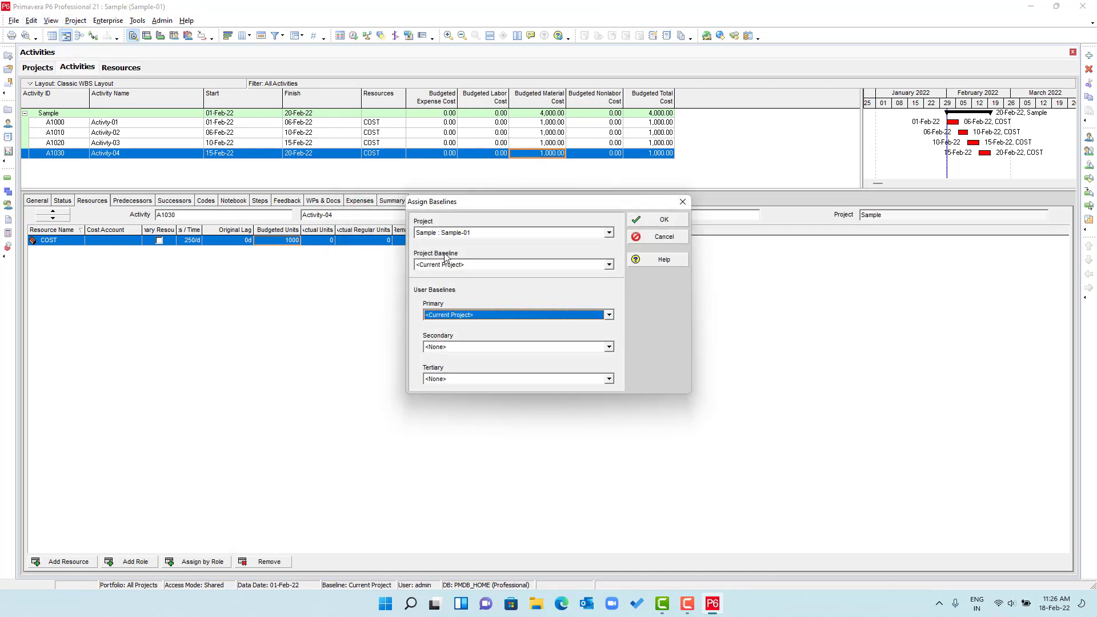
{"action": "left_click", "coordinate": [446, 264]}
{"action": "left_click", "coordinate": [448, 284]}
{"action": "left_click", "coordinate": [457, 315]}
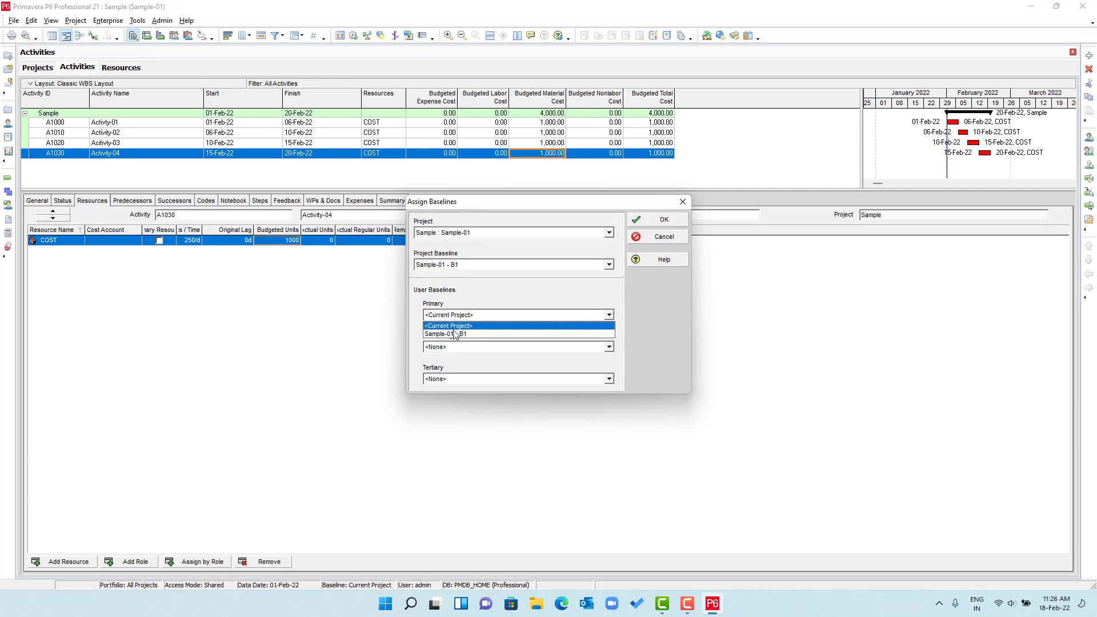
{"action": "left_click", "coordinate": [514, 331]}
{"action": "left_click", "coordinate": [663, 219]}
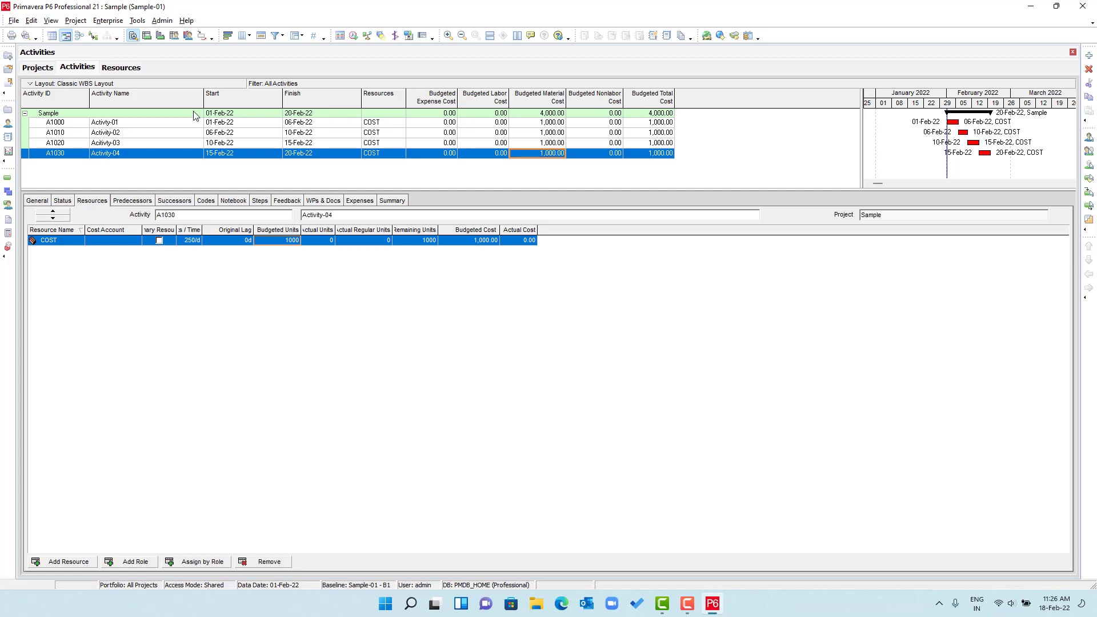
- Check the activity table's options and column chooser without making changes
{"action": "right_click", "coordinate": [123, 89]}
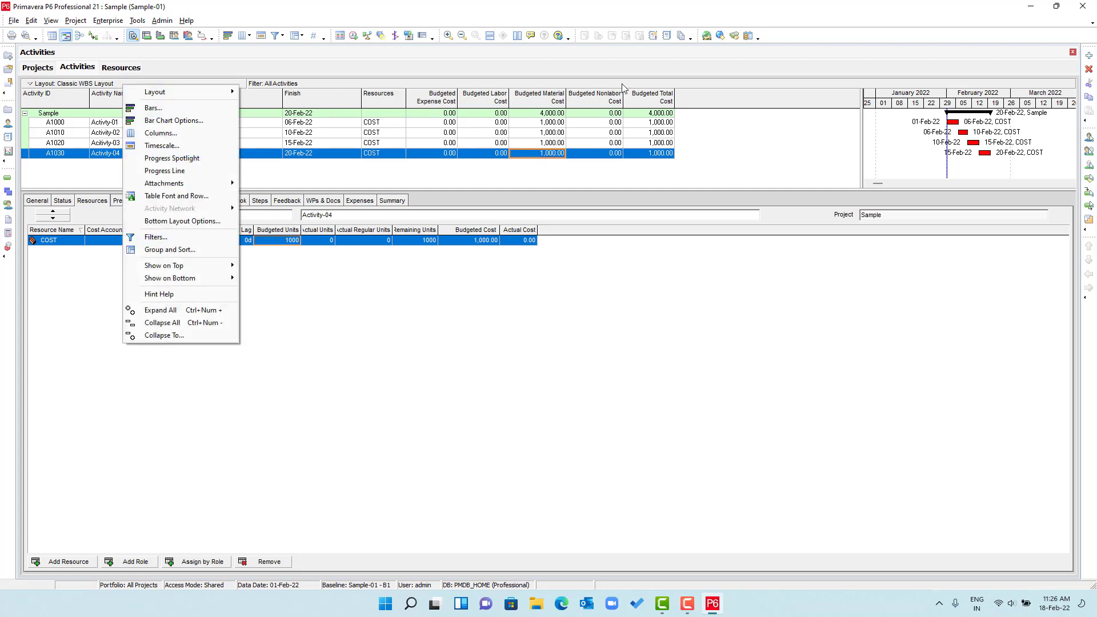
{"action": "left_click", "coordinate": [685, 106]}
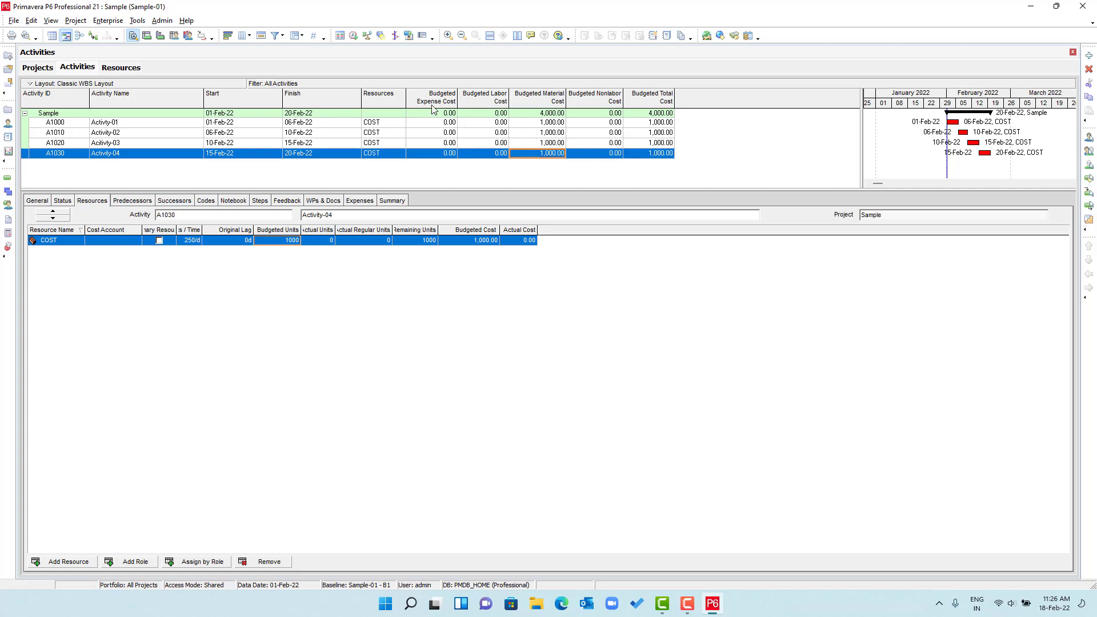
{"action": "right_click", "coordinate": [709, 104]}
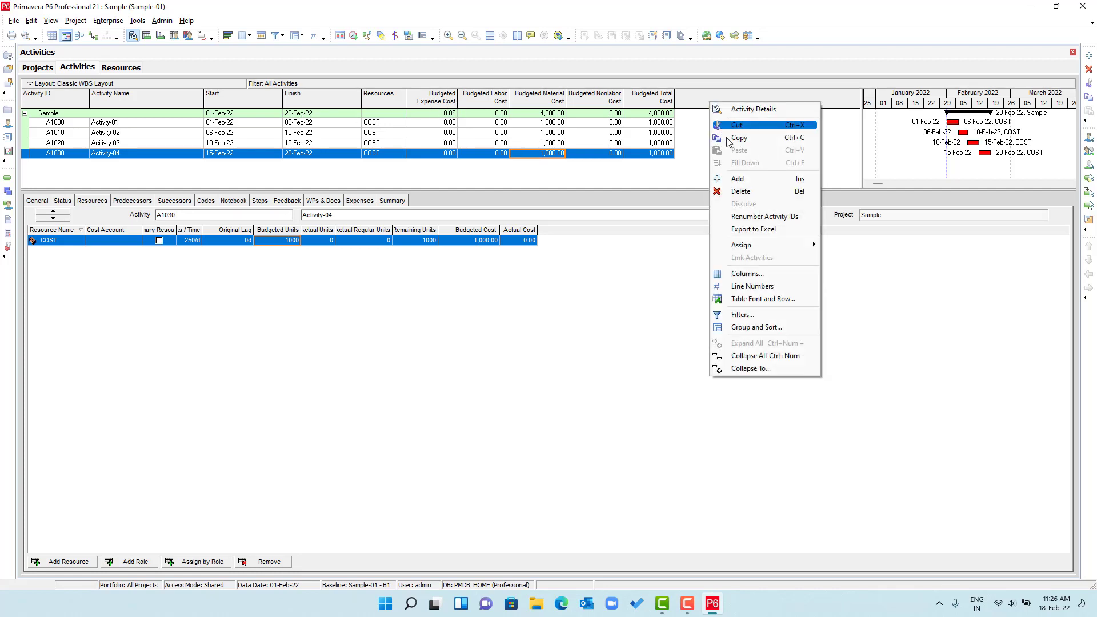
{"action": "left_click", "coordinate": [746, 274]}
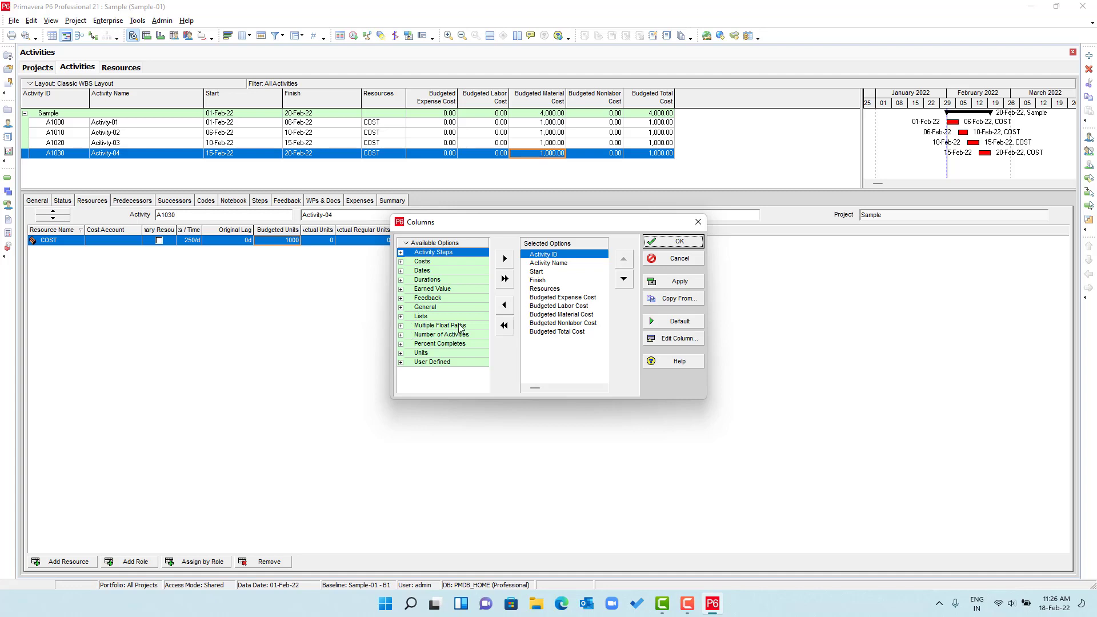
{"action": "left_click", "coordinate": [677, 258]}
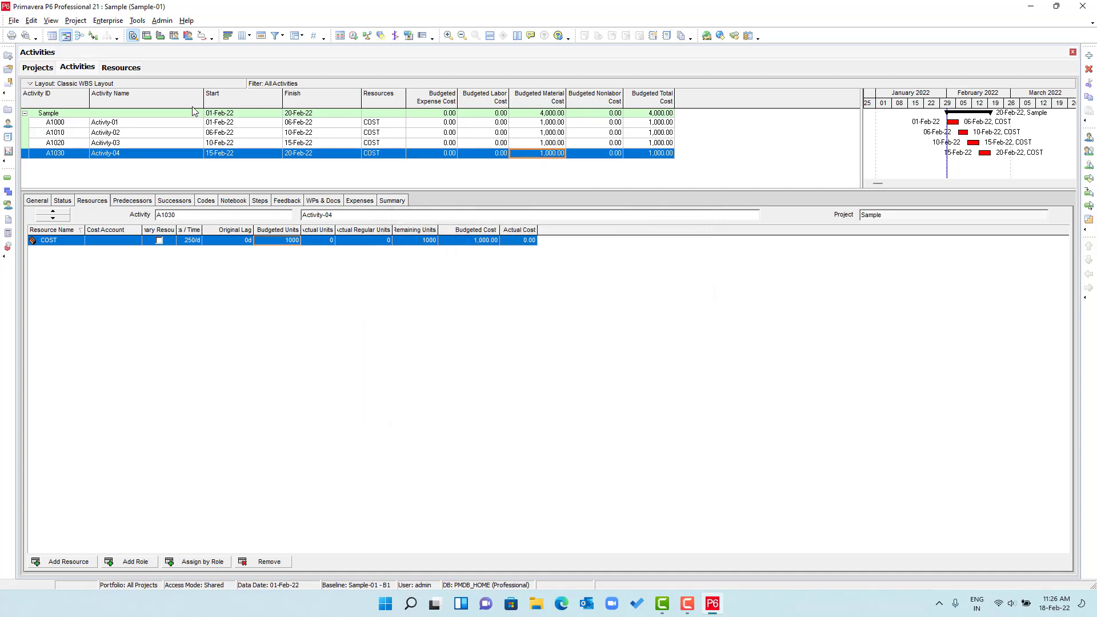
- Open the Status Update_Client layout, declining to save the current layout
{"action": "right_click", "coordinate": [151, 82]}
{"action": "mouse_move", "coordinate": [209, 91]}
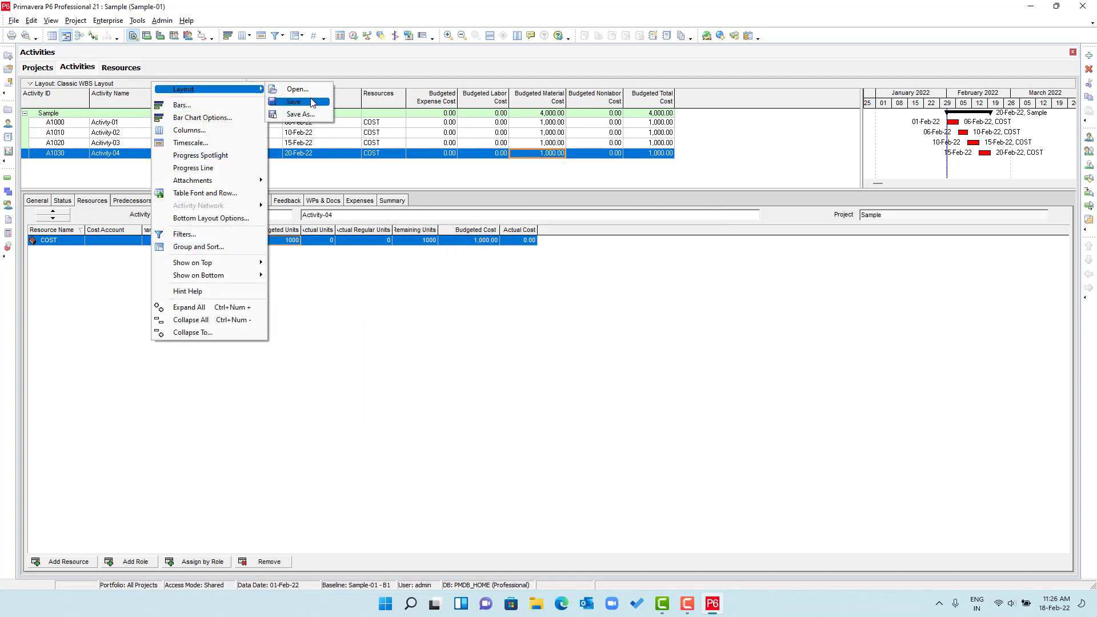
{"action": "left_click", "coordinate": [309, 90]}
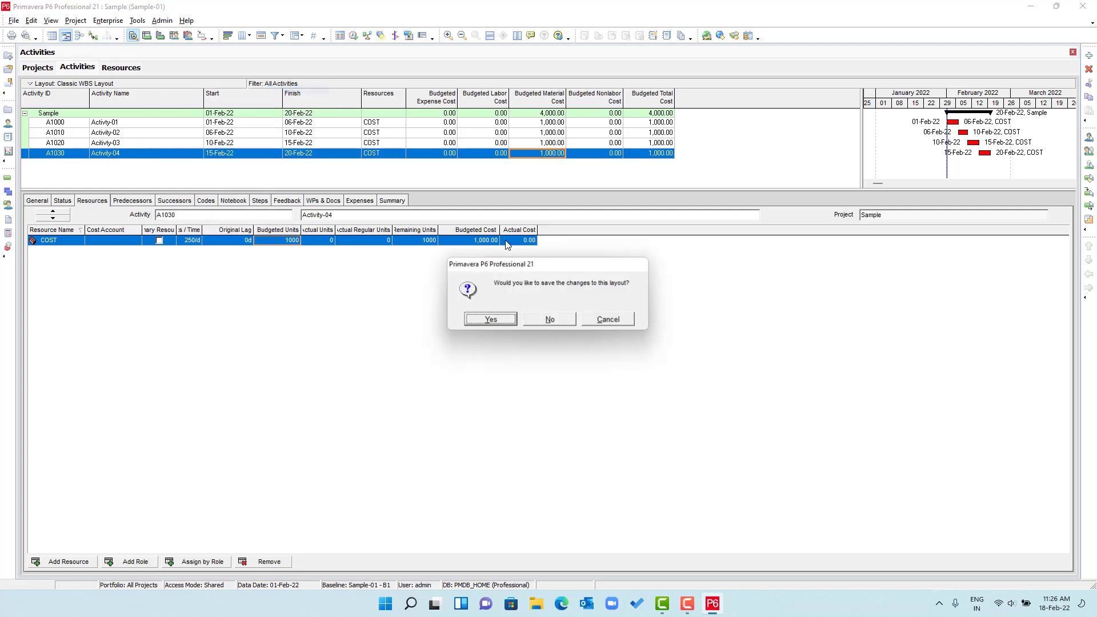
{"action": "left_click", "coordinate": [539, 324]}
{"action": "scroll", "coordinate": [523, 364], "scroll_direction": "down", "scroll_amount": 10}
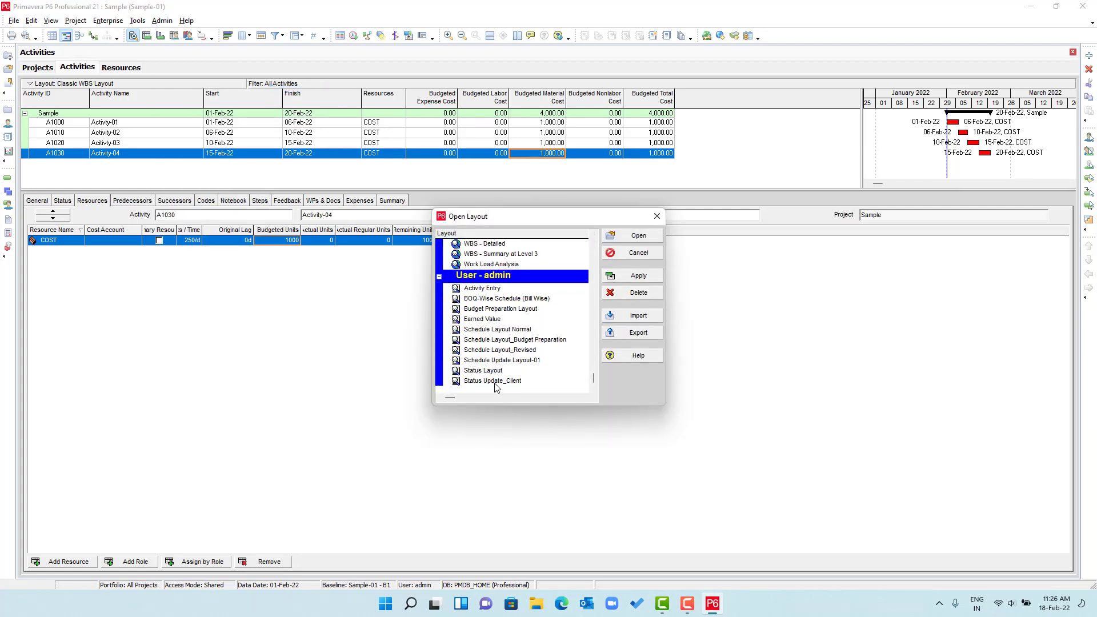
{"action": "left_click", "coordinate": [496, 383]}
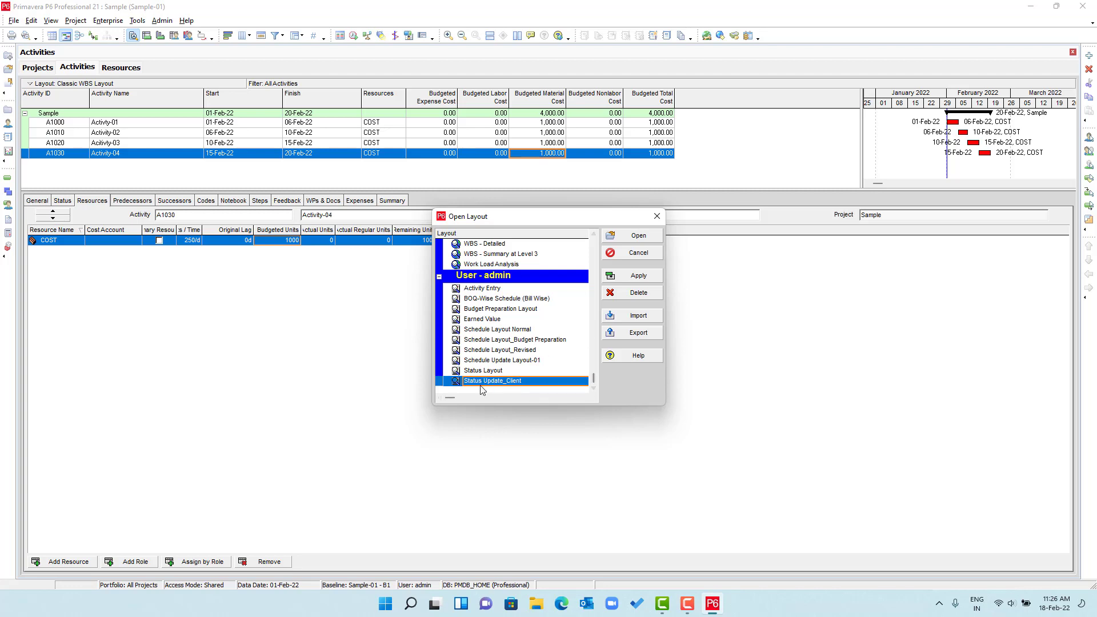
{"action": "left_click", "coordinate": [638, 276]}
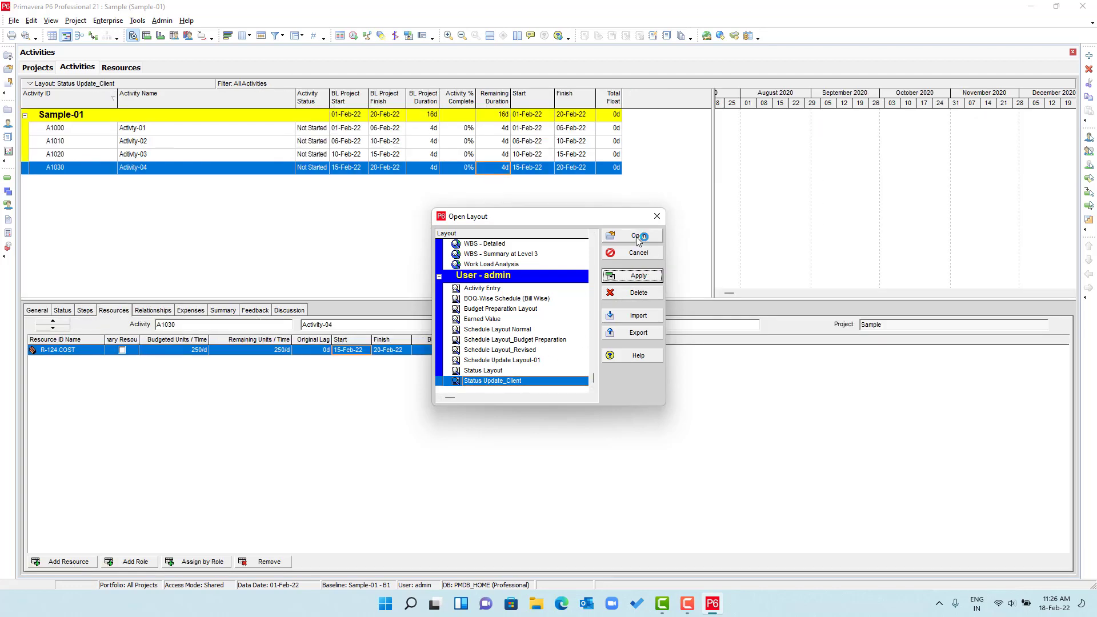
{"action": "left_click", "coordinate": [638, 236]}
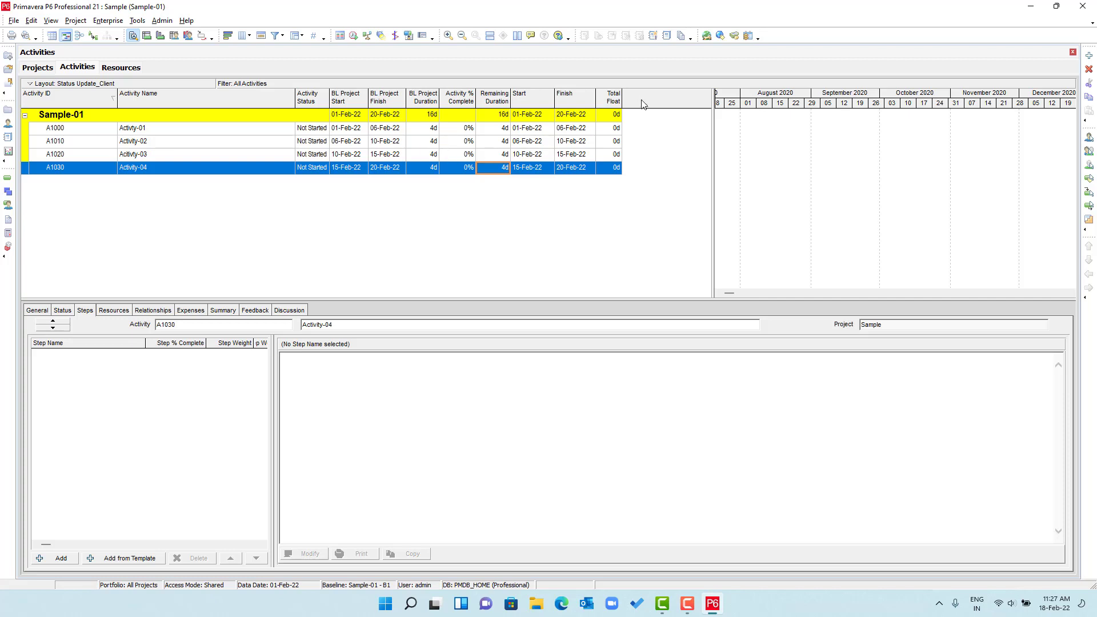
- Widen the activity table and Total Float column, then add Budgeted Total Cost after Total Float
{"action": "left_click_drag", "start_coordinate": [713, 118], "coordinate": [793, 118]}
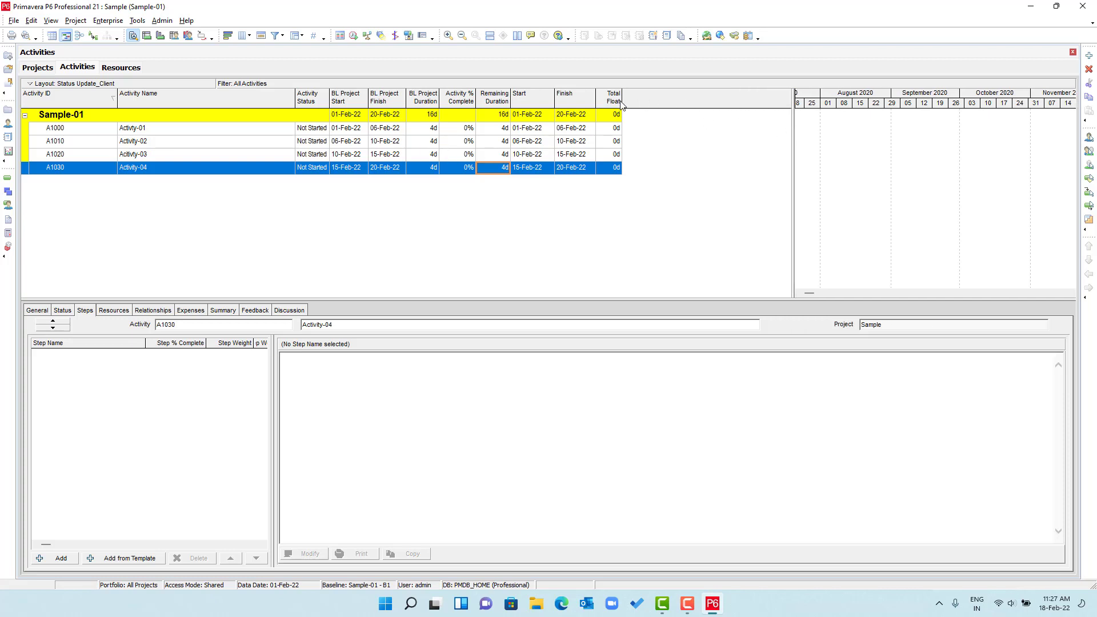
{"action": "left_click_drag", "start_coordinate": [622, 103], "coordinate": [624, 103]}
{"action": "right_click", "coordinate": [650, 106]}
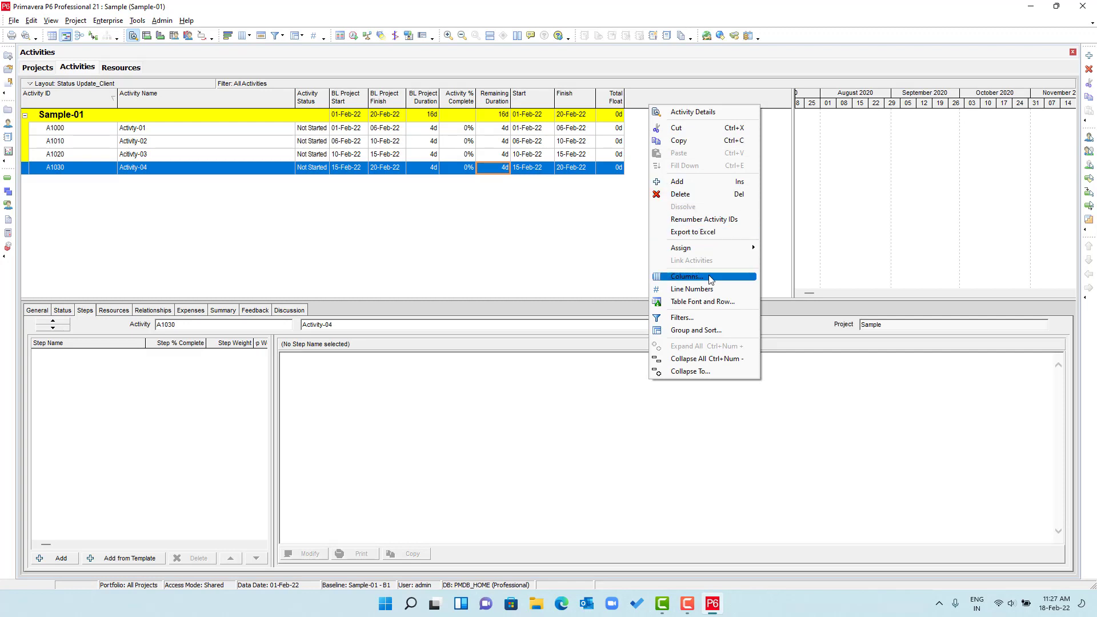
{"action": "left_click", "coordinate": [687, 277]}
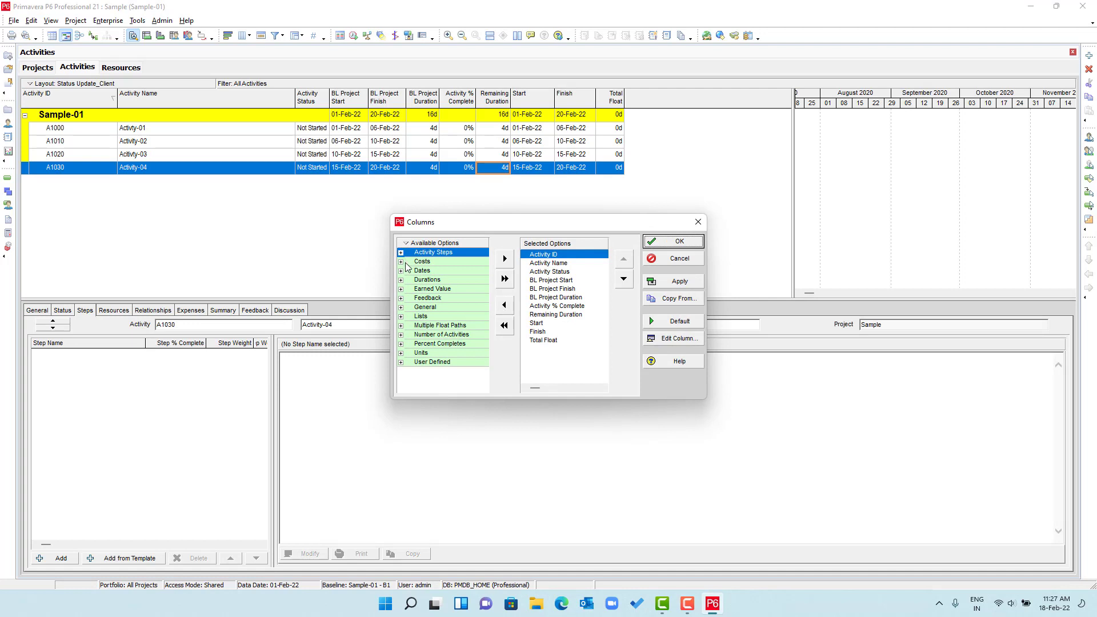
{"action": "left_click", "coordinate": [401, 263]}
{"action": "left_click", "coordinate": [451, 315]}
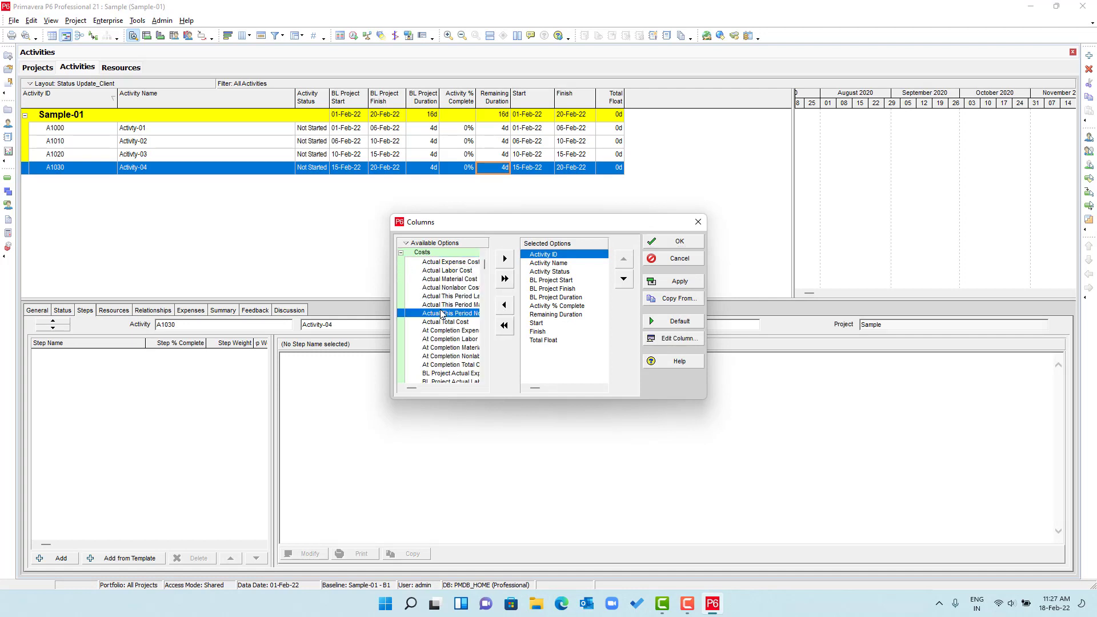
{"action": "scroll", "coordinate": [451, 316], "scroll_direction": "down", "scroll_amount": 2}
{"action": "scroll", "coordinate": [452, 316], "scroll_direction": "down", "scroll_amount": 10}
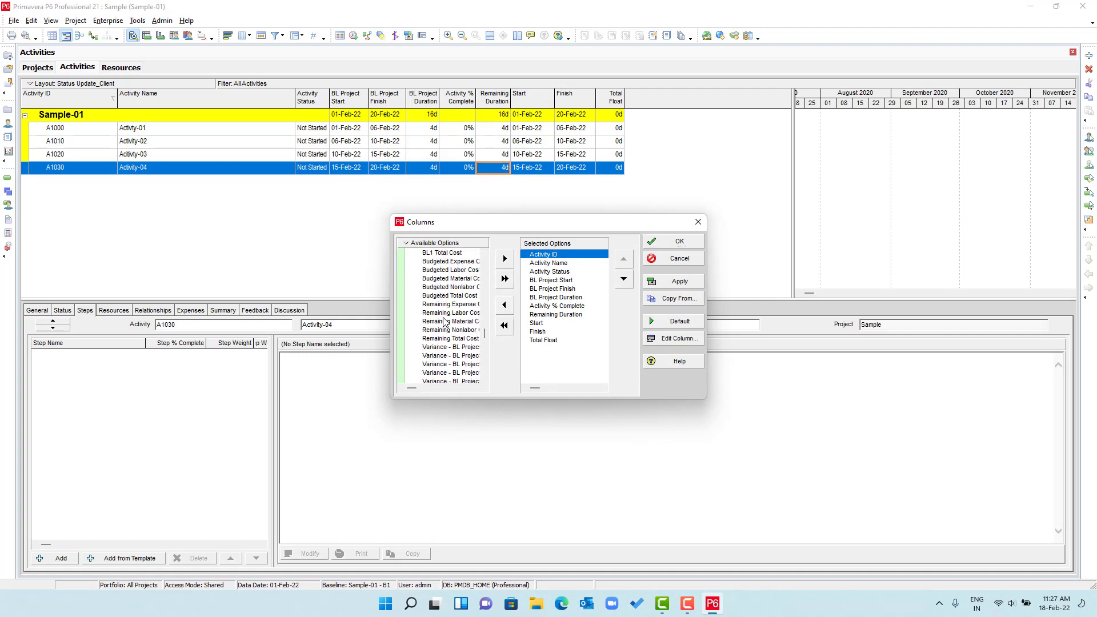
{"action": "scroll", "coordinate": [445, 317], "scroll_direction": "up", "scroll_amount": 2}
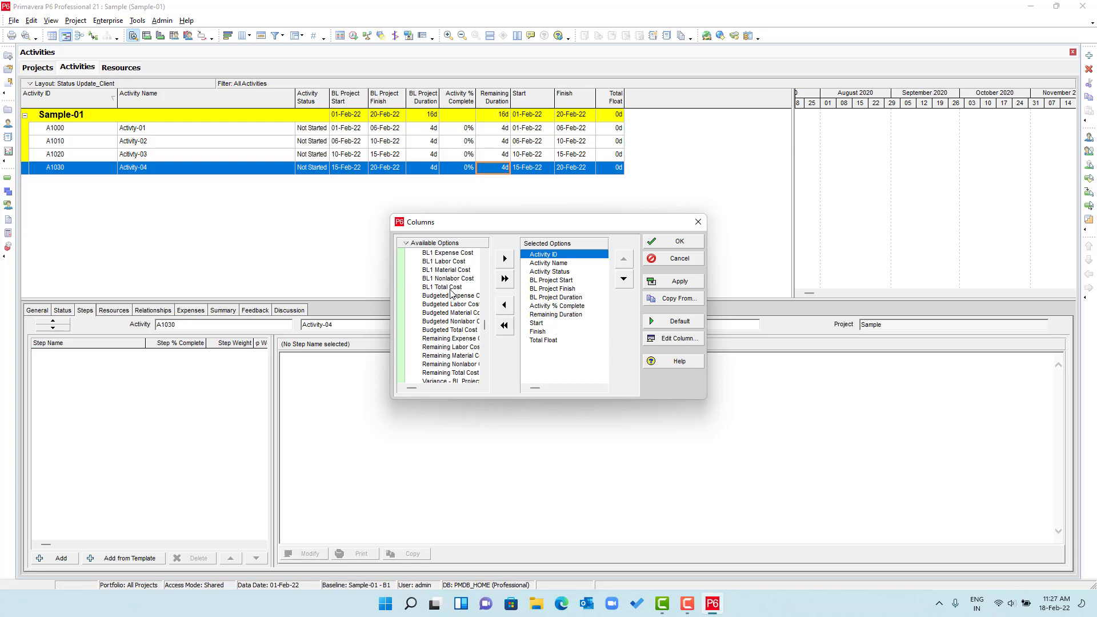
{"action": "left_click", "coordinate": [444, 330]}
{"action": "left_click", "coordinate": [536, 341]}
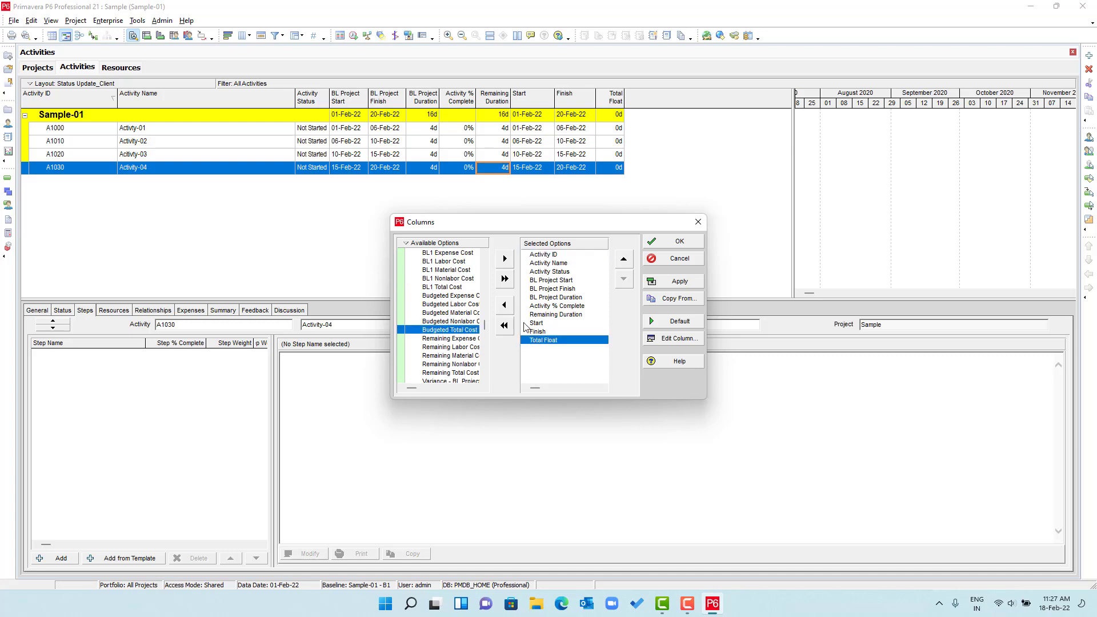
{"action": "left_click", "coordinate": [505, 259]}
- Add the Actual Total Cost column and apply both new cost columns to the table
{"action": "left_click", "coordinate": [452, 297]}
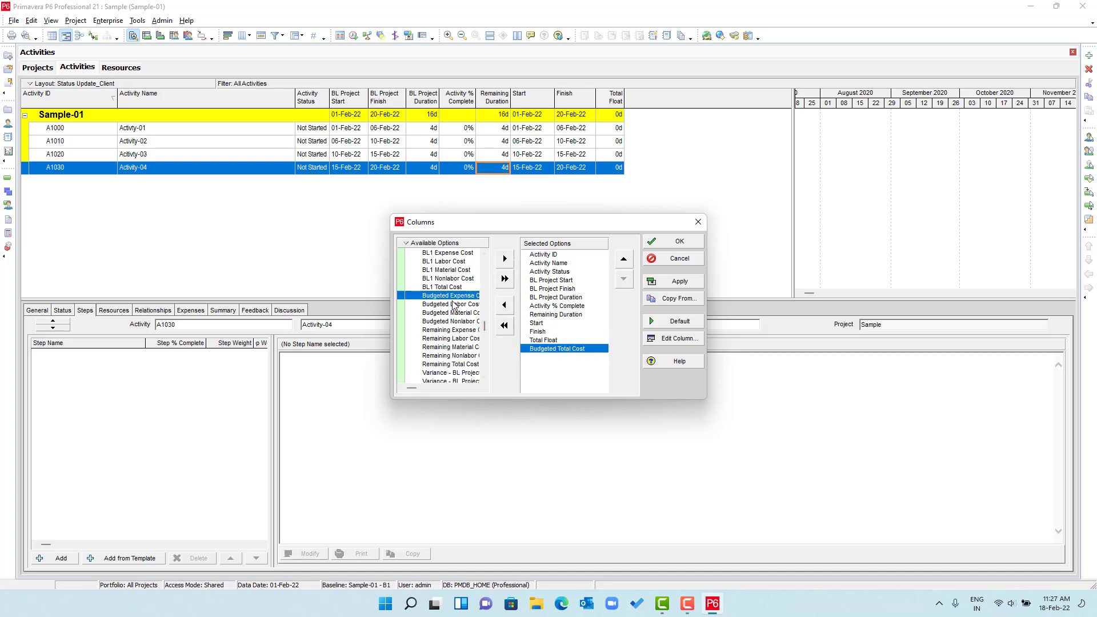
{"action": "scroll", "coordinate": [454, 306], "scroll_direction": "up", "scroll_amount": 6}
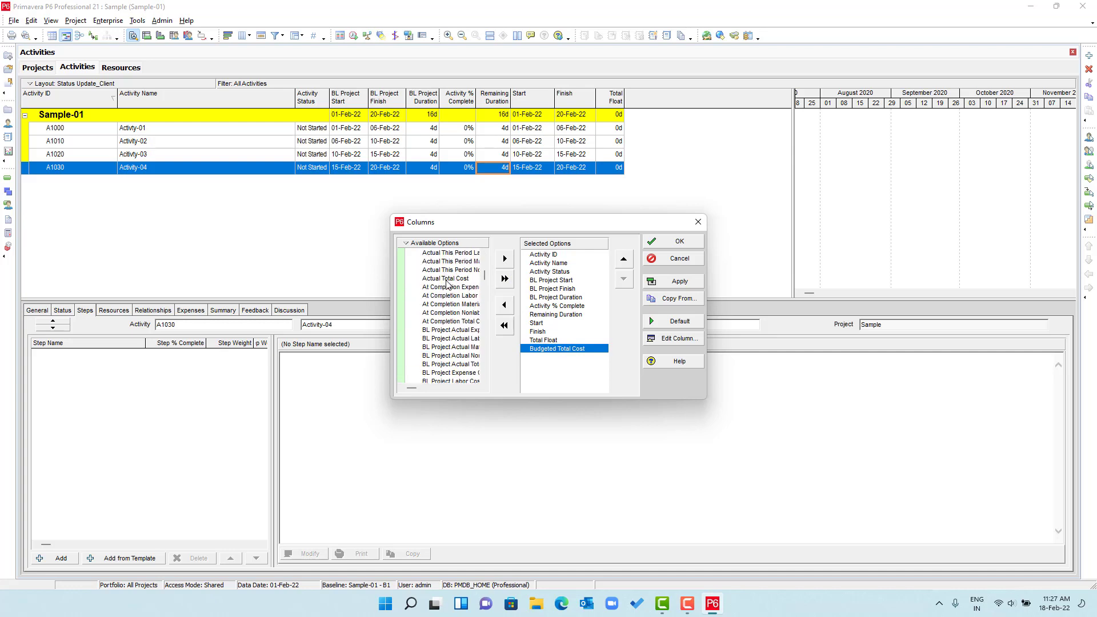
{"action": "left_click", "coordinate": [447, 280]}
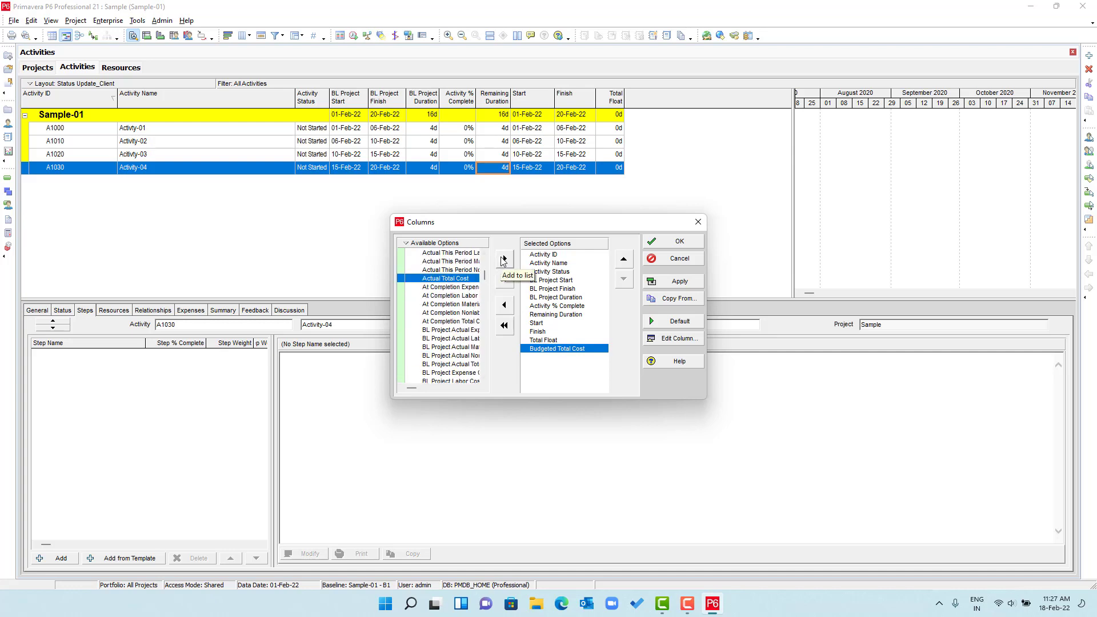
{"action": "left_click", "coordinate": [505, 259]}
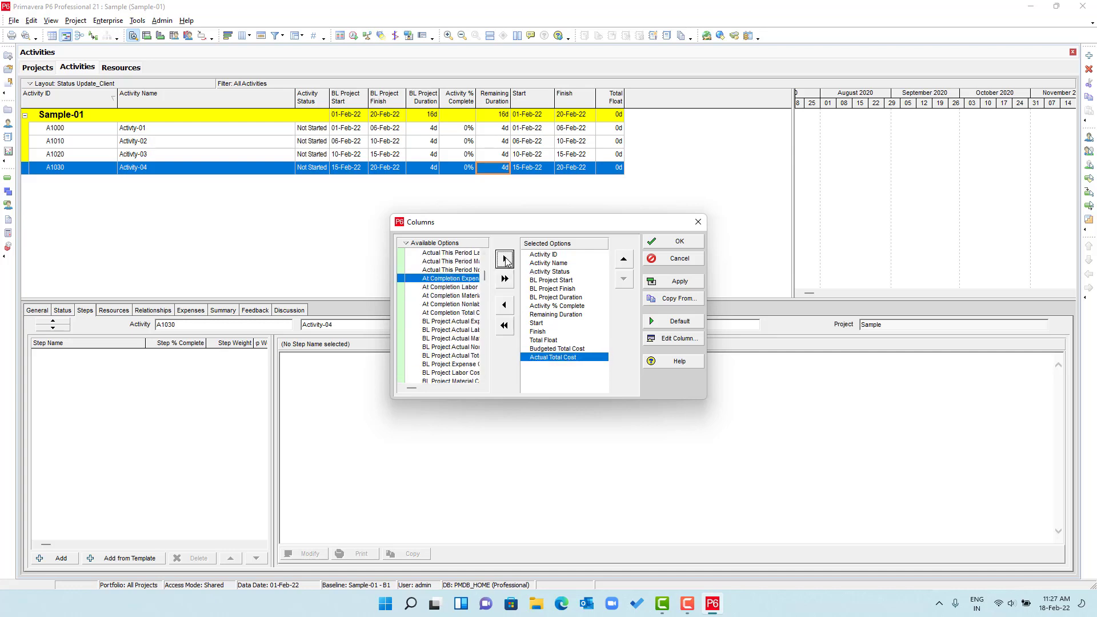
{"action": "left_click", "coordinate": [685, 282]}
{"action": "left_click", "coordinate": [689, 247]}
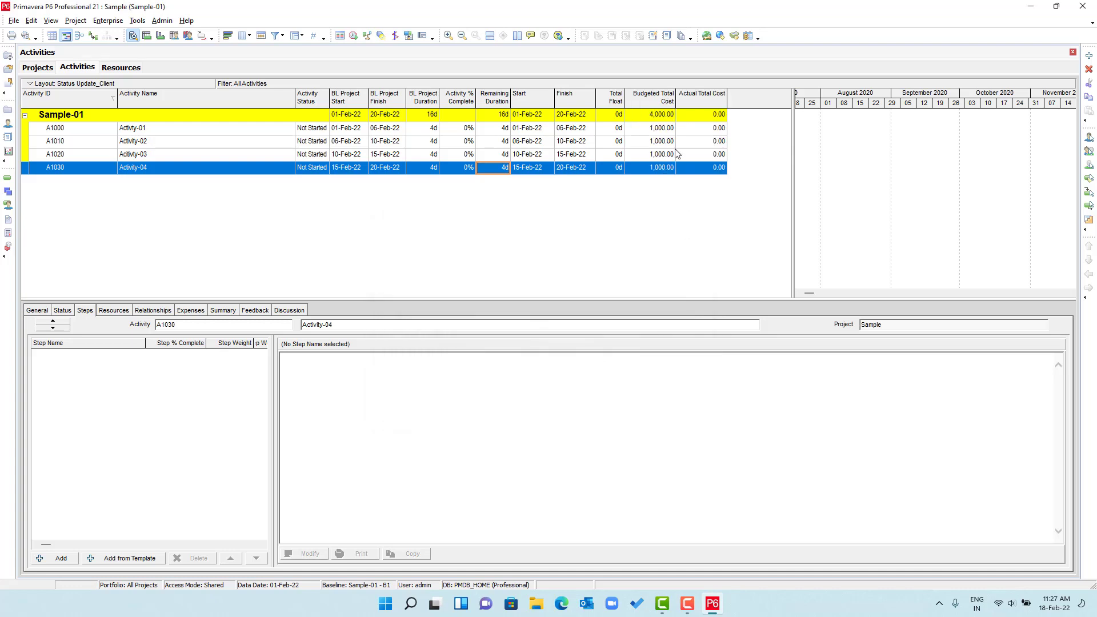
- Add the BL Project Total Cost column right after Budgeted Total Cost
{"action": "right_click", "coordinate": [669, 104]}
{"action": "left_click", "coordinate": [686, 273]}
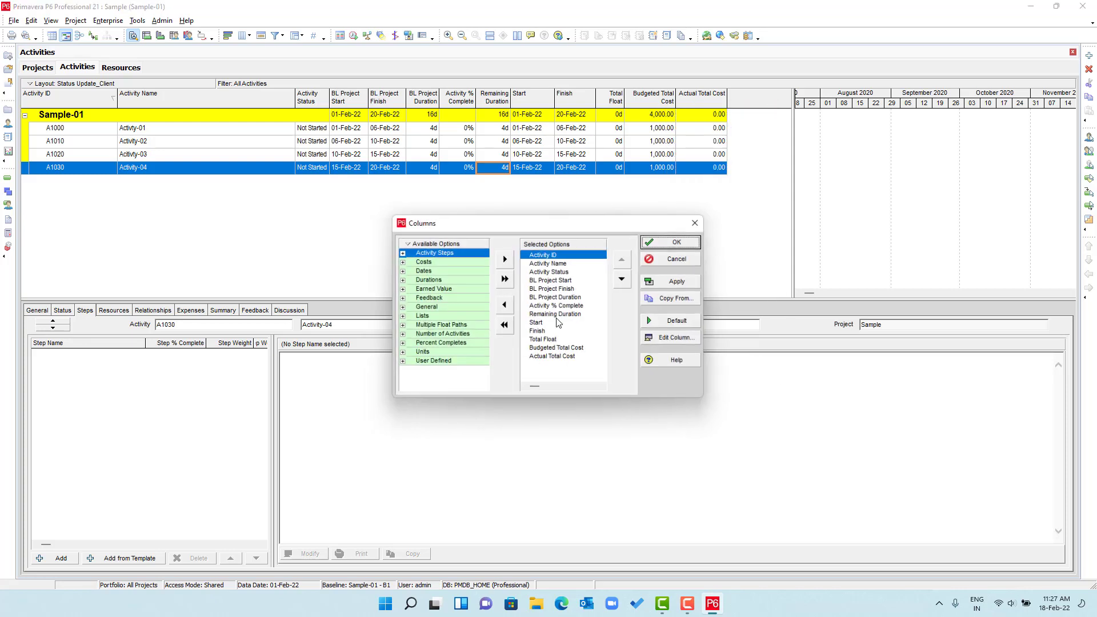
{"action": "left_click", "coordinate": [401, 264]}
{"action": "left_click", "coordinate": [460, 357]}
{"action": "scroll", "coordinate": [461, 359], "scroll_direction": "down", "scroll_amount": 3}
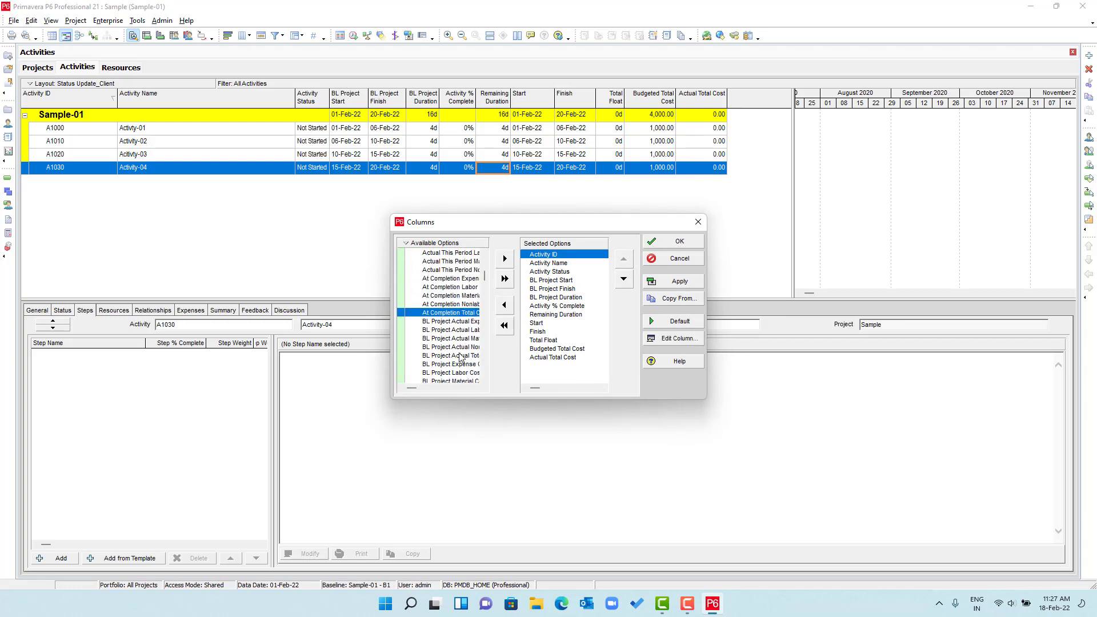
{"action": "left_click", "coordinate": [460, 347]}
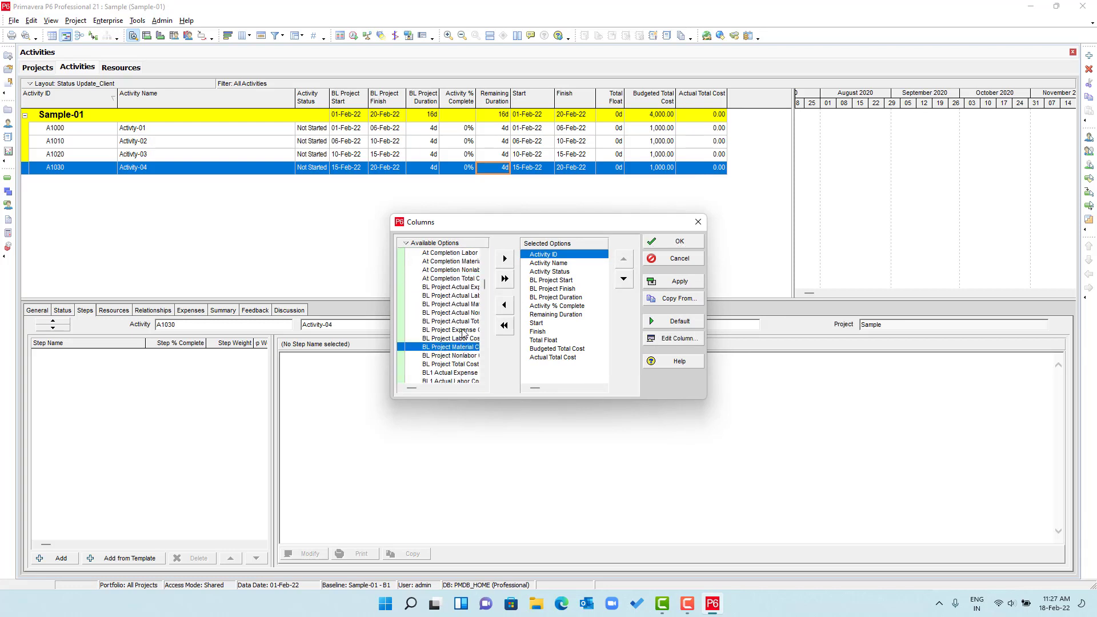
{"action": "left_click", "coordinate": [464, 333]}
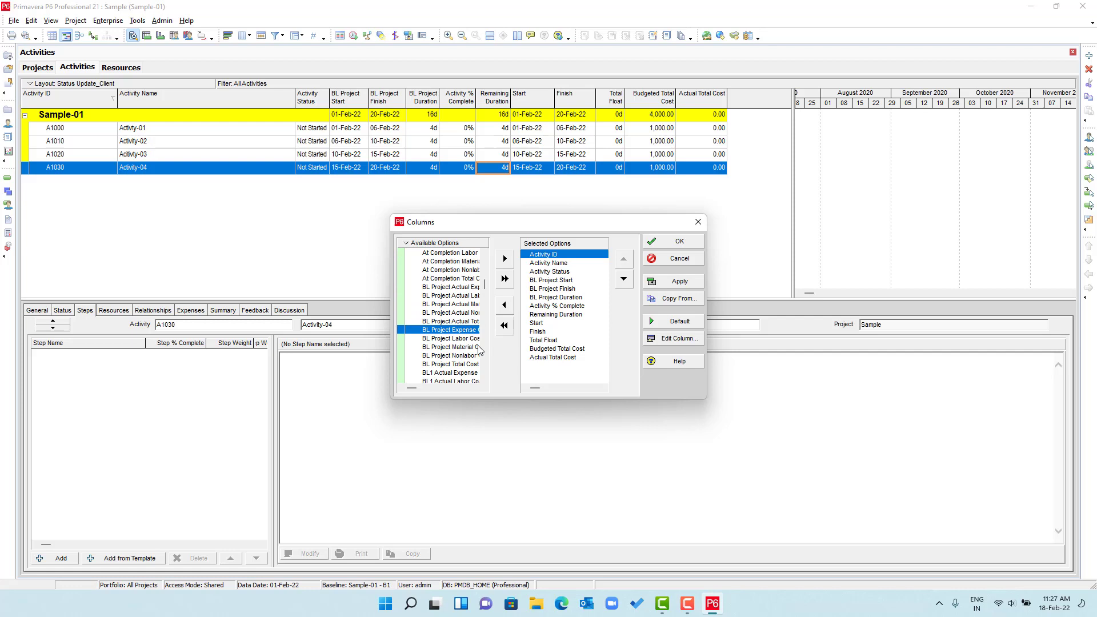
{"action": "left_click", "coordinate": [456, 366]}
{"action": "left_click", "coordinate": [546, 350]}
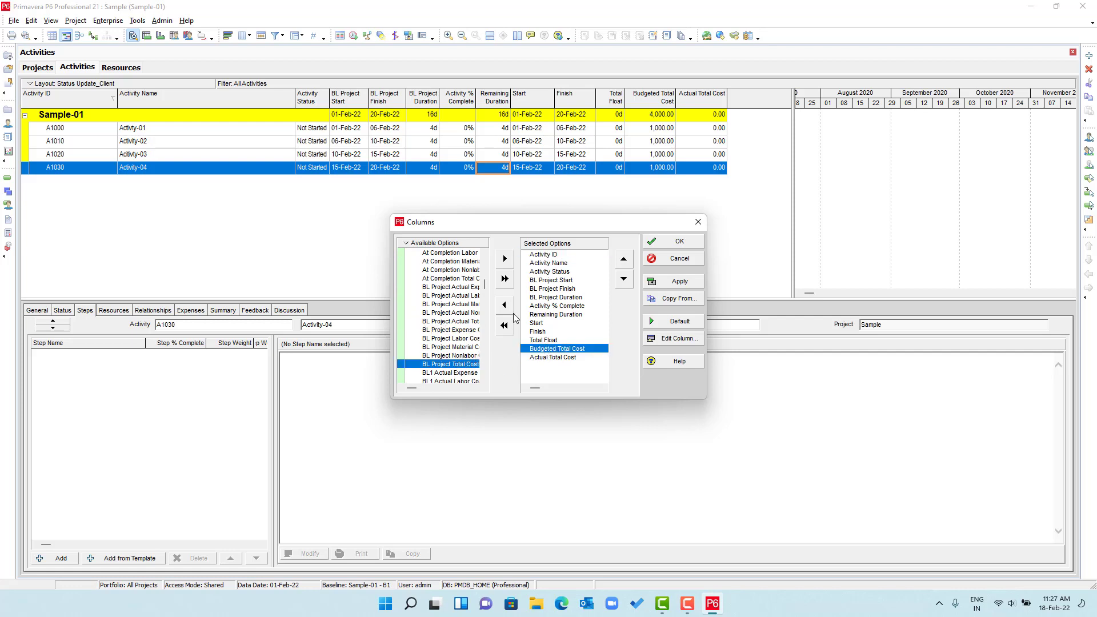
{"action": "left_click", "coordinate": [504, 258]}
- Remove Budgeted Total Cost from the shown columns and apply the change
{"action": "left_click", "coordinate": [553, 349]}
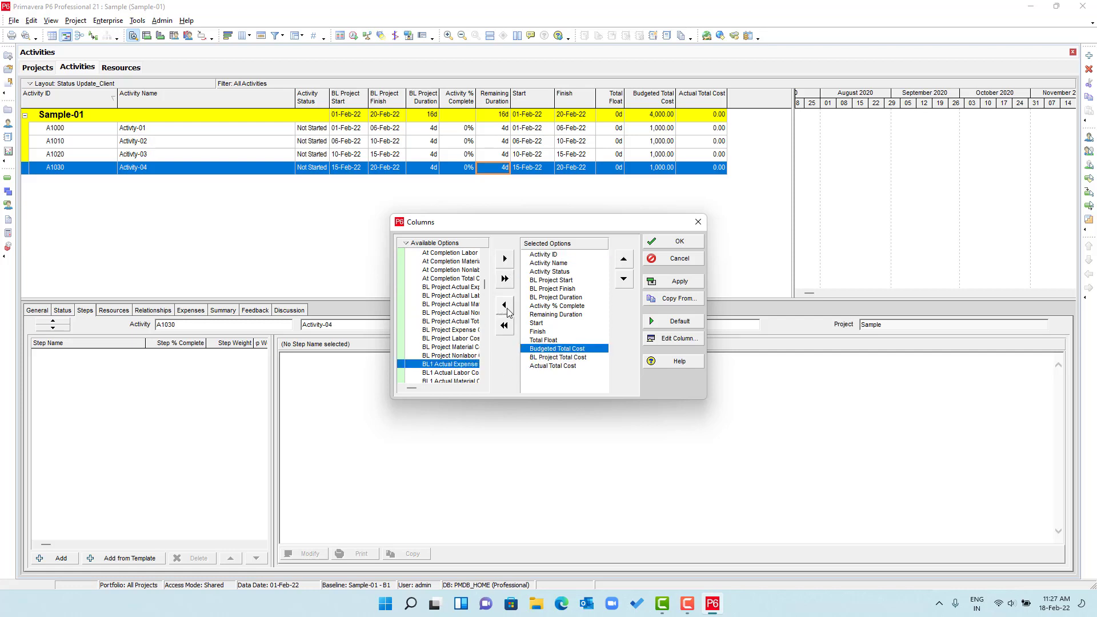
{"action": "left_click", "coordinate": [504, 304]}
{"action": "left_click", "coordinate": [679, 282]}
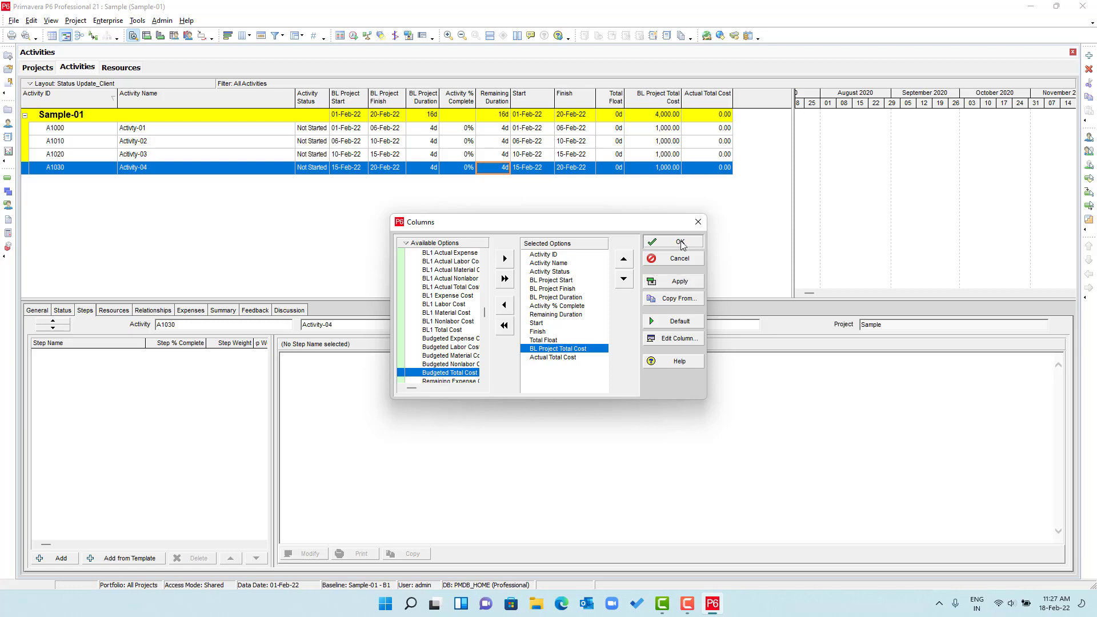
{"action": "left_click", "coordinate": [679, 242]}
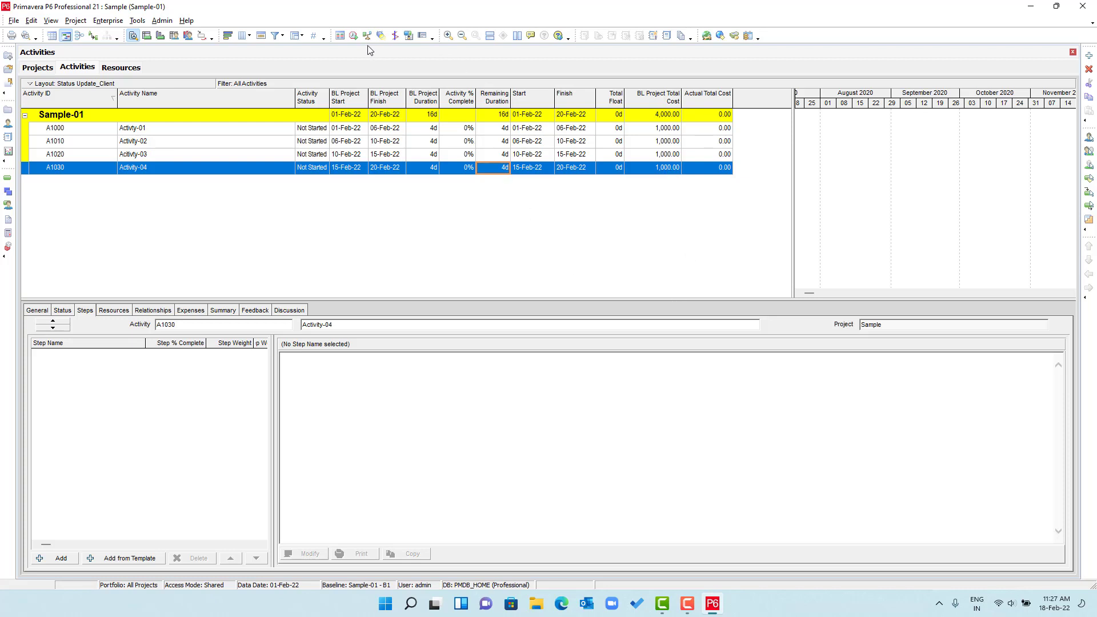
- Narrow the Activity Name column so the cost columns fit, leaving Activity-01 (A1000) selected
{"action": "left_click_drag", "start_coordinate": [295, 100], "coordinate": [191, 103]}
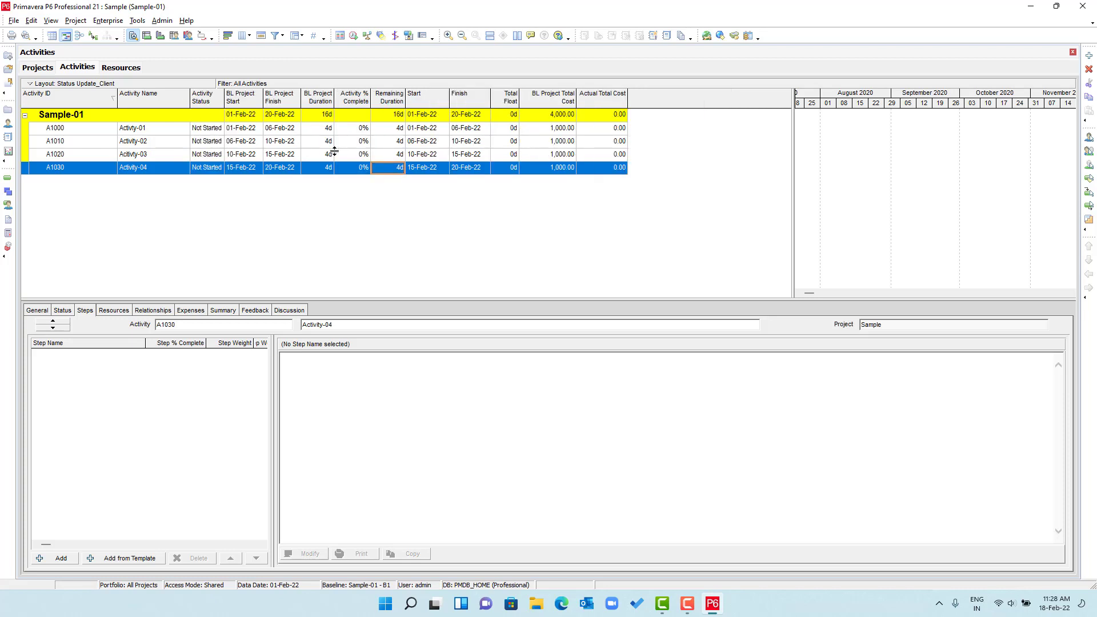
{"action": "left_click", "coordinate": [444, 131]}
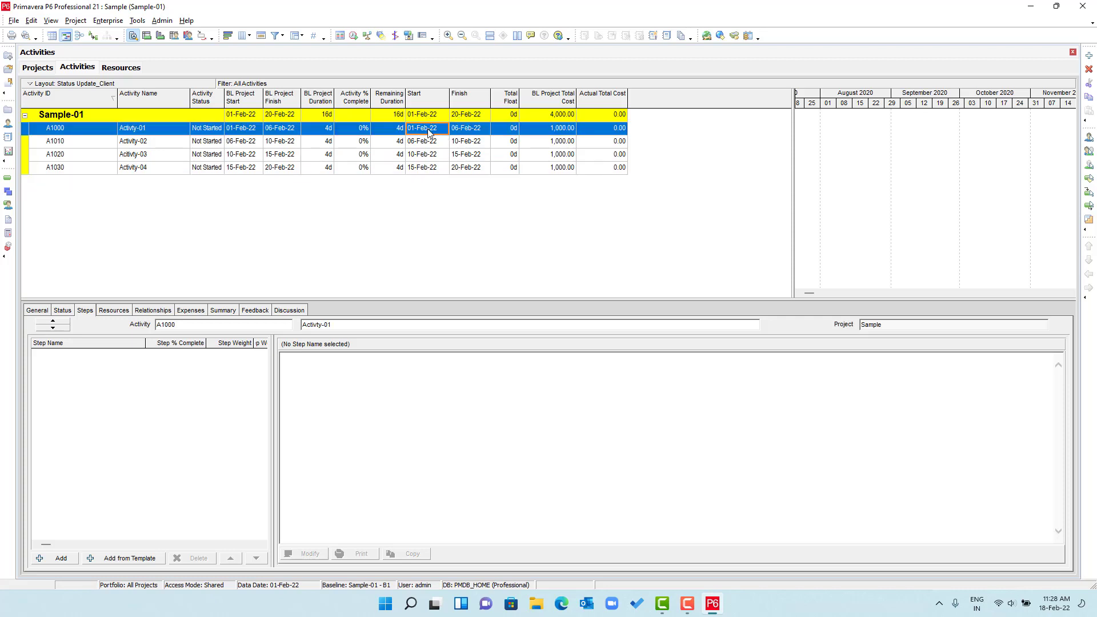
{"action": "left_click", "coordinate": [471, 168]}
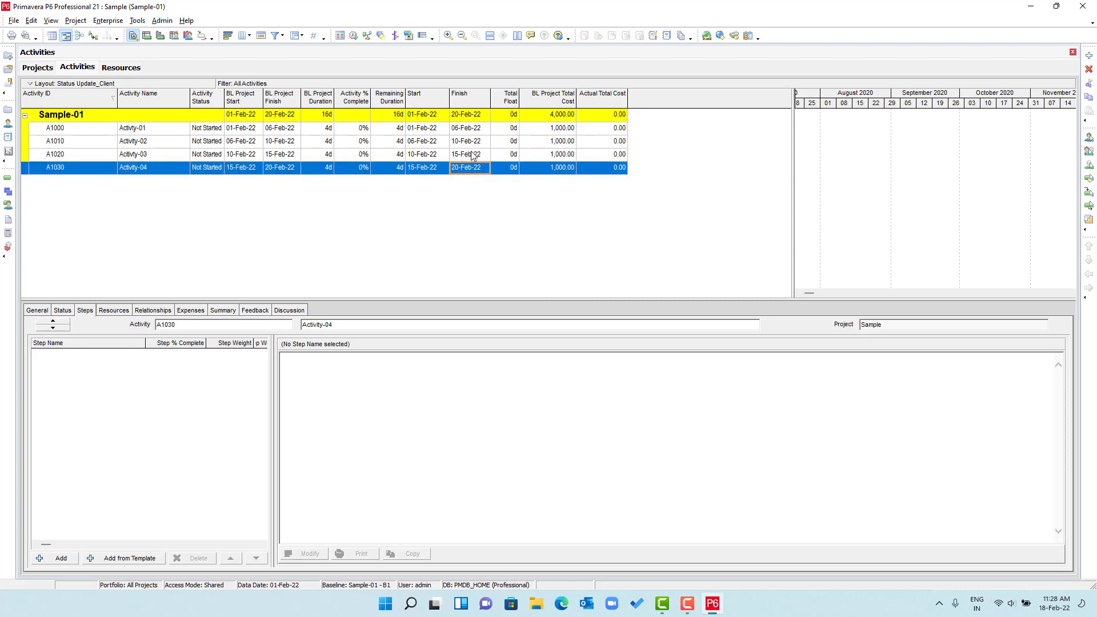
{"action": "left_click", "coordinate": [480, 131]}
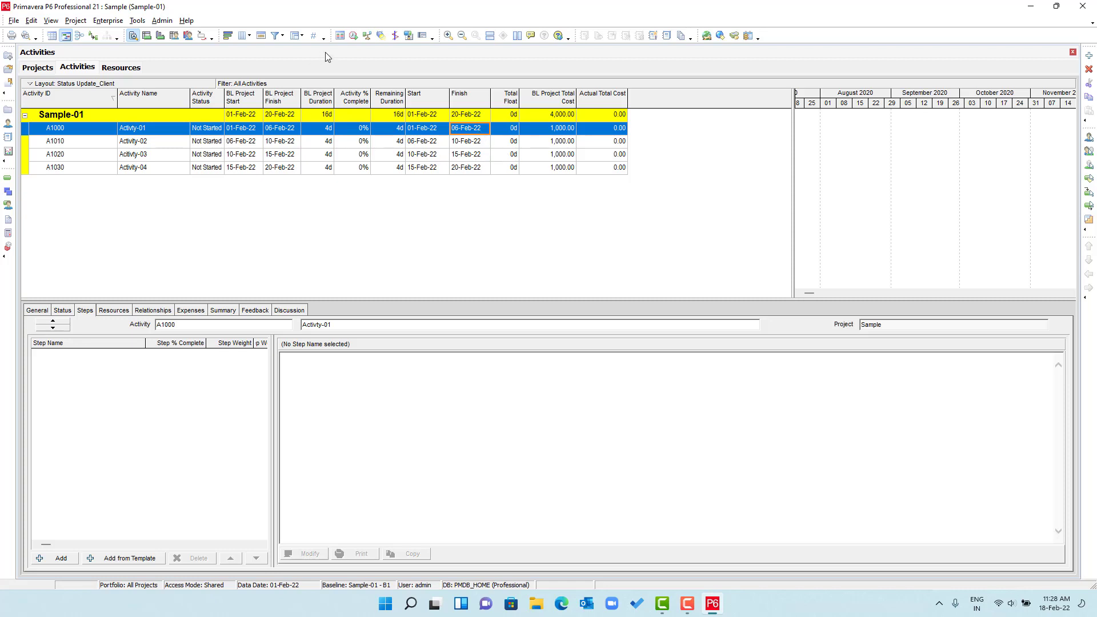
- Mark Activity-01 as Started and Finished on its Status details, making it 100% complete
{"action": "left_click", "coordinate": [63, 311]}
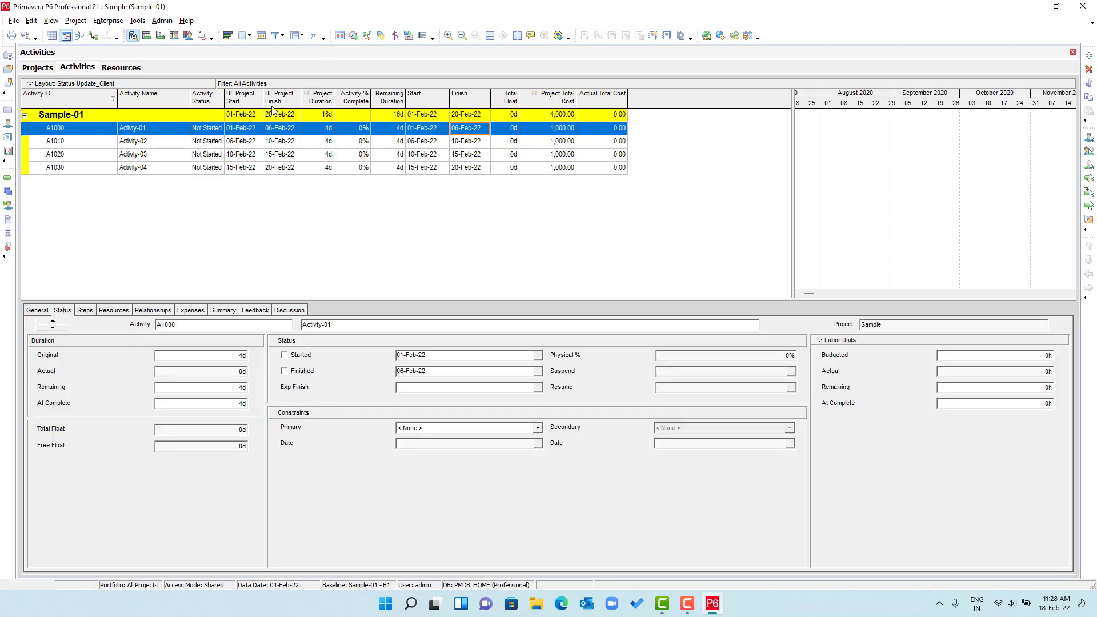
{"action": "left_click", "coordinate": [303, 357]}
{"action": "left_click", "coordinate": [299, 373]}
- Schedule all open projects with a 07-Feb-22 data date, moving the finish to 21-Feb-22
{"action": "left_click", "coordinate": [354, 36]}
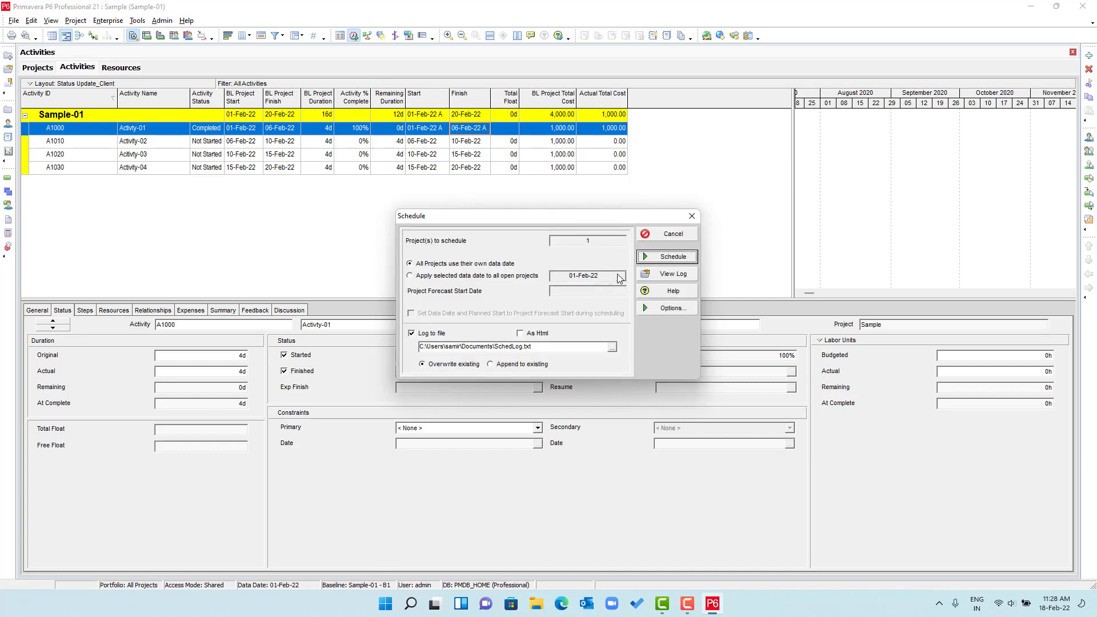
{"action": "left_click", "coordinate": [454, 276]}
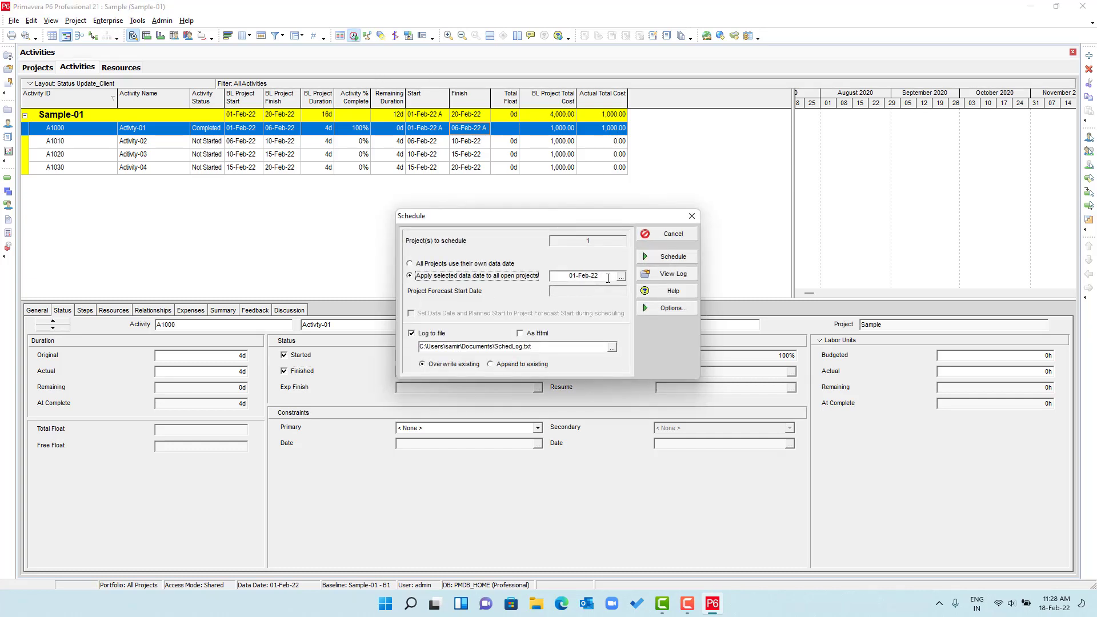
{"action": "left_click", "coordinate": [621, 278]}
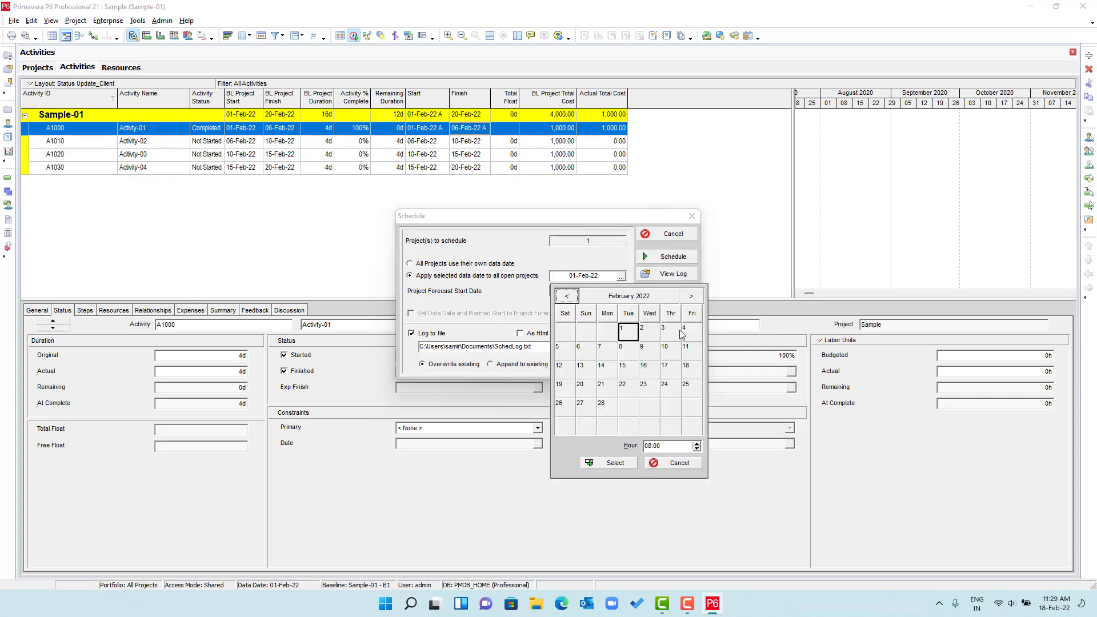
{"action": "left_click", "coordinate": [590, 355]}
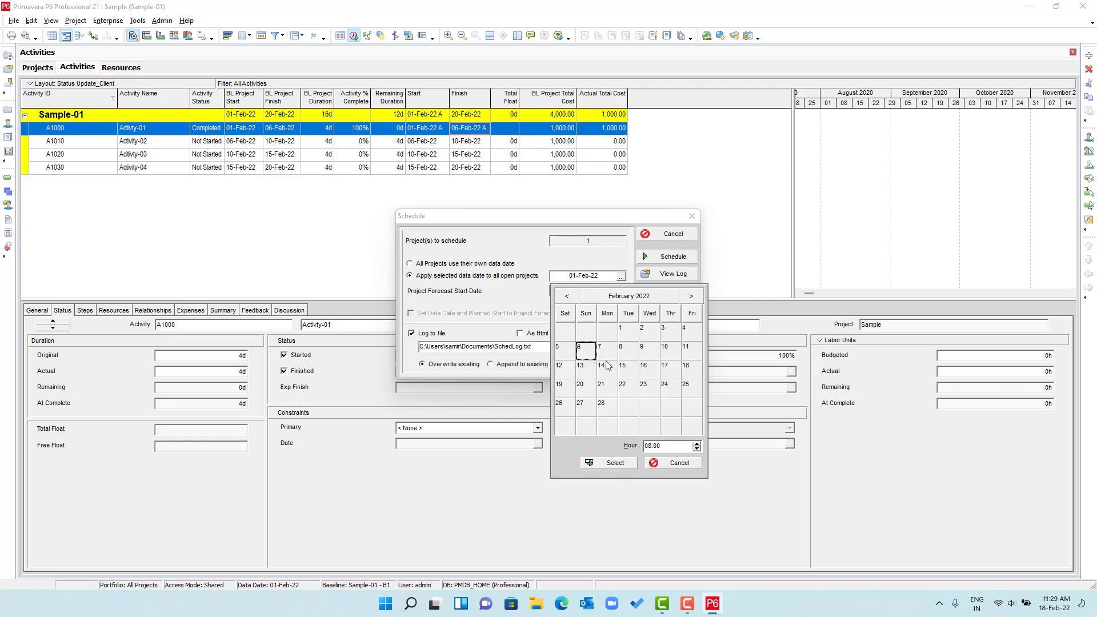
{"action": "left_click", "coordinate": [605, 355]}
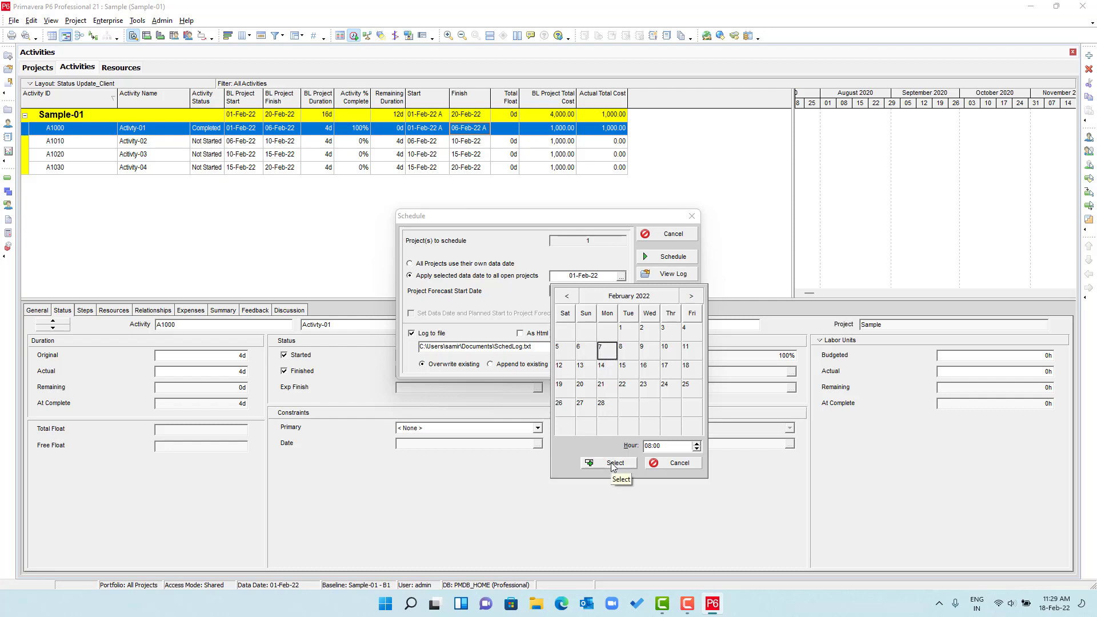
{"action": "left_click", "coordinate": [614, 464]}
{"action": "left_click", "coordinate": [665, 256]}
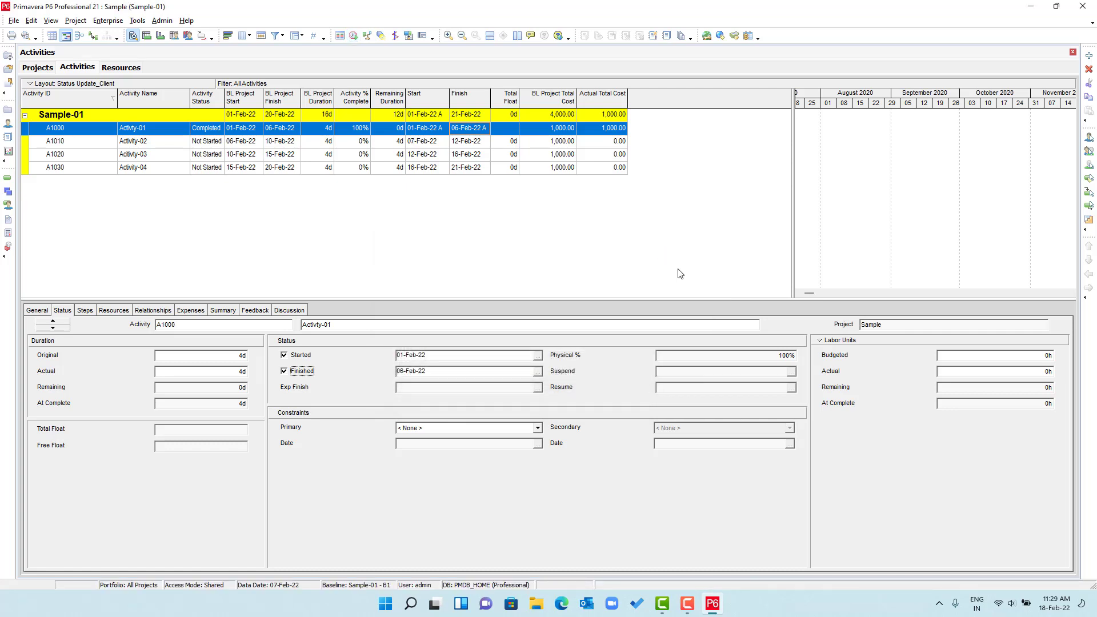
{"action": "left_click_drag", "start_coordinate": [810, 293], "coordinate": [811, 292]}
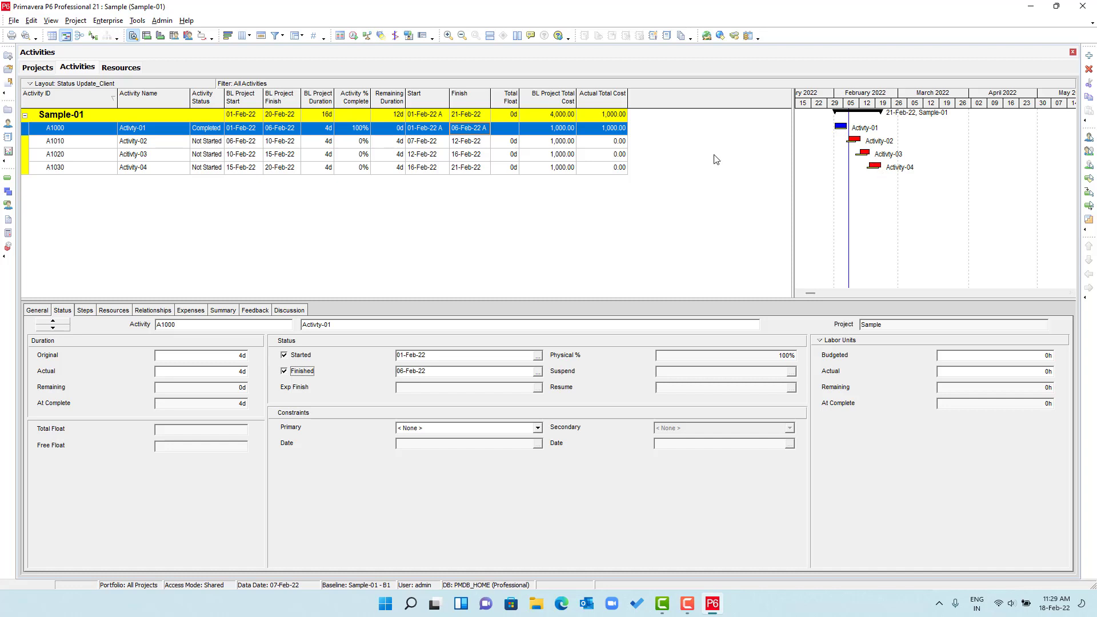
{"action": "left_click", "coordinate": [288, 170]}
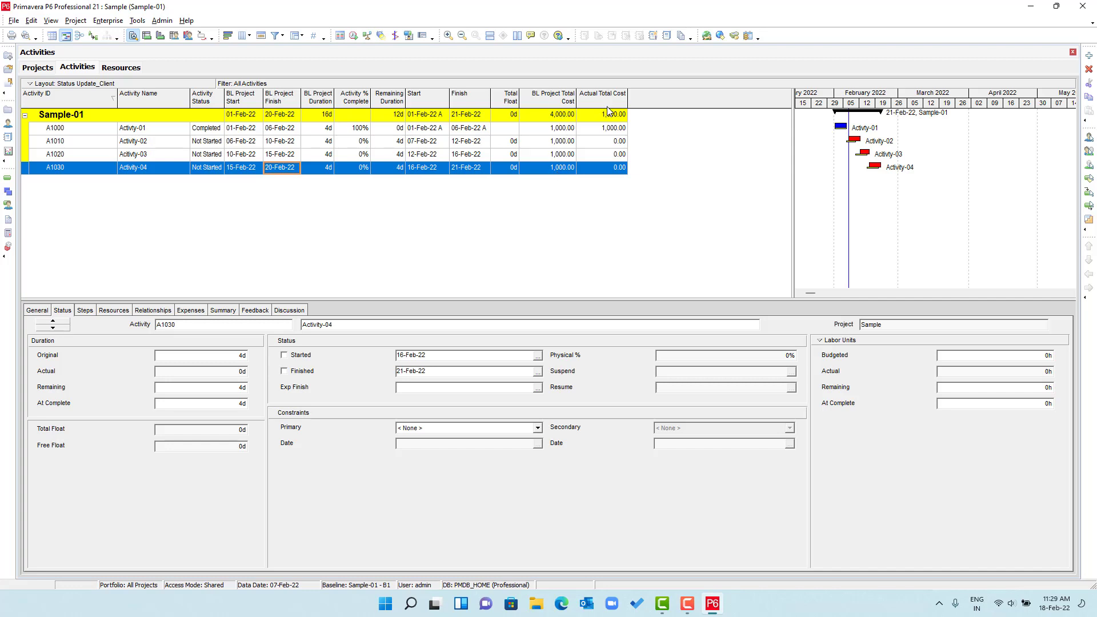
- Insert the Remaining Total Cost column after Actual Total Cost and apply it
{"action": "right_click", "coordinate": [644, 99]}
{"action": "left_click", "coordinate": [690, 271]}
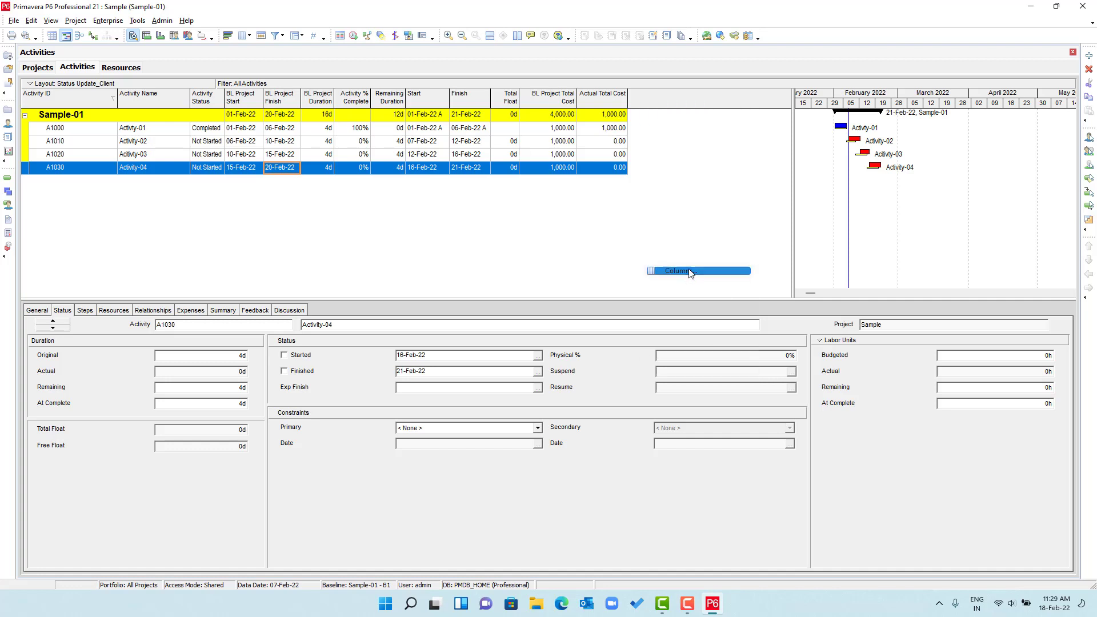
{"action": "left_click", "coordinate": [402, 263]}
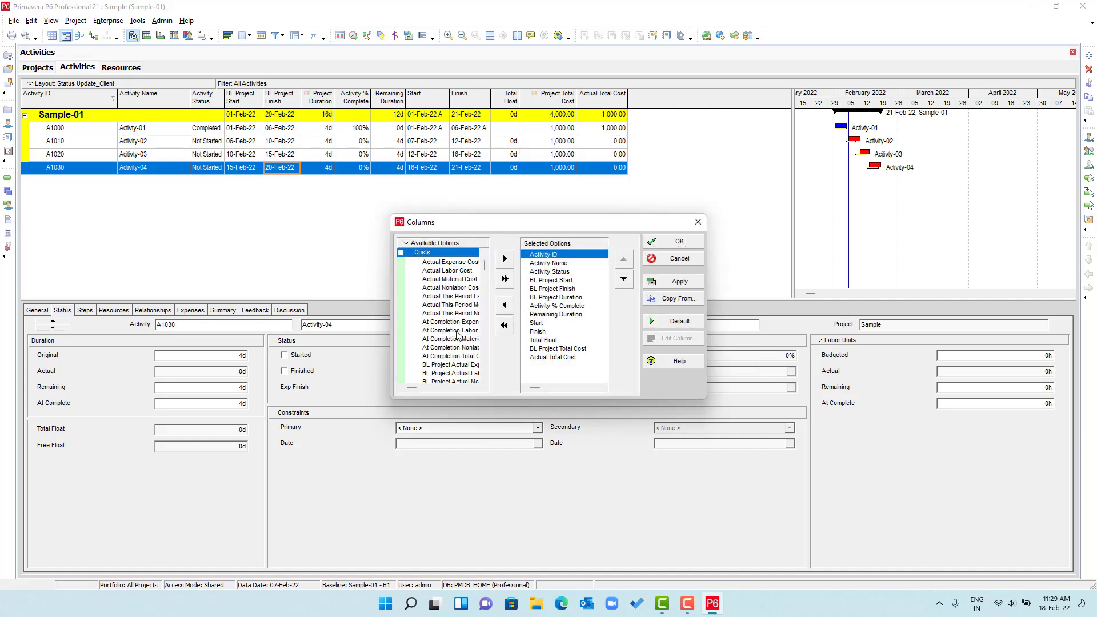
{"action": "scroll", "coordinate": [459, 333], "scroll_direction": "down", "scroll_amount": 6}
{"action": "scroll", "coordinate": [459, 333], "scroll_direction": "down", "scroll_amount": 4}
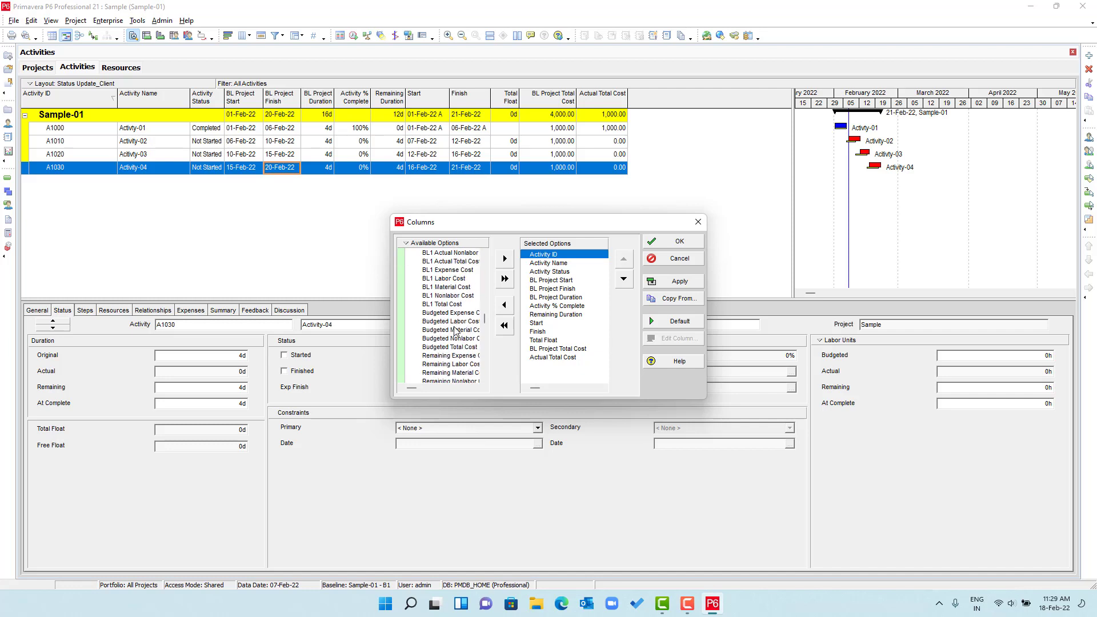
{"action": "left_click", "coordinate": [451, 347]}
{"action": "left_click", "coordinate": [523, 357]}
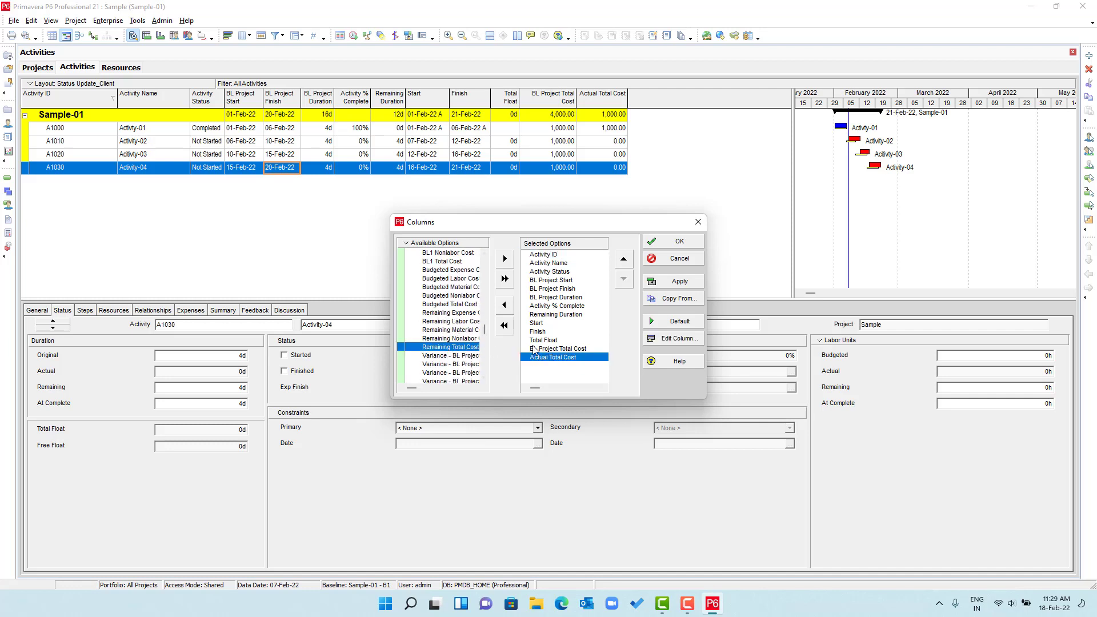
{"action": "left_click", "coordinate": [505, 258]}
{"action": "left_click", "coordinate": [679, 281]}
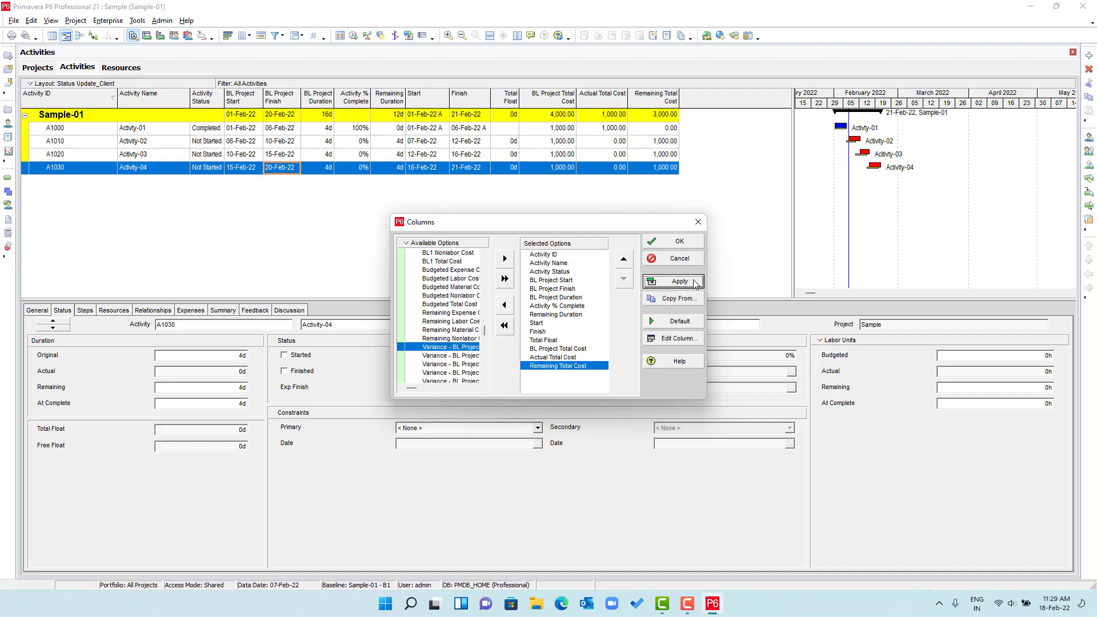
{"action": "left_click", "coordinate": [677, 241]}
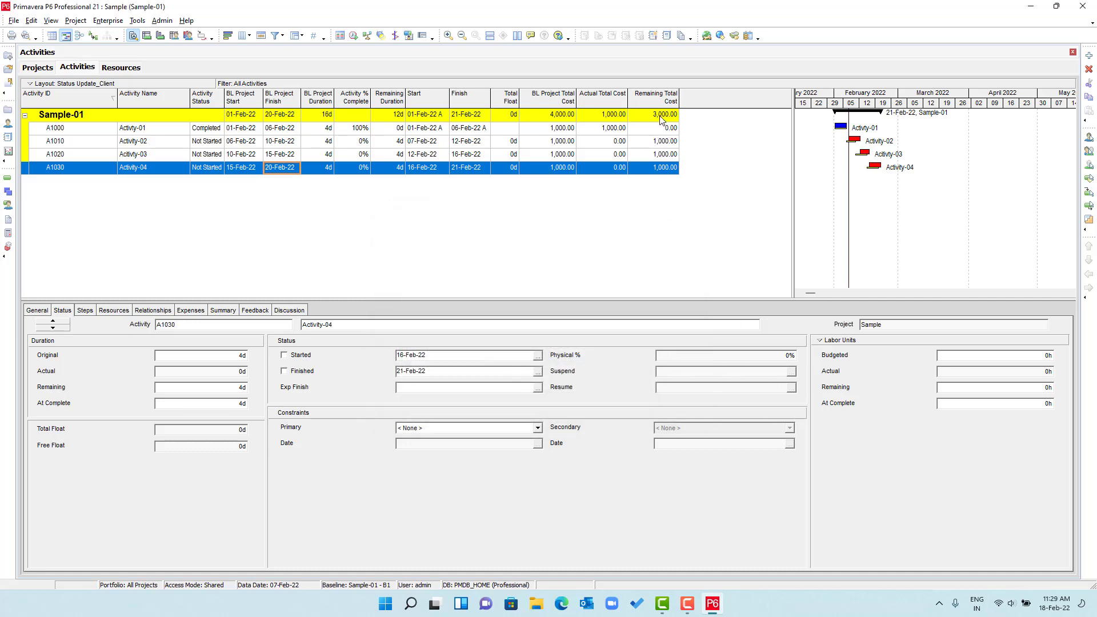